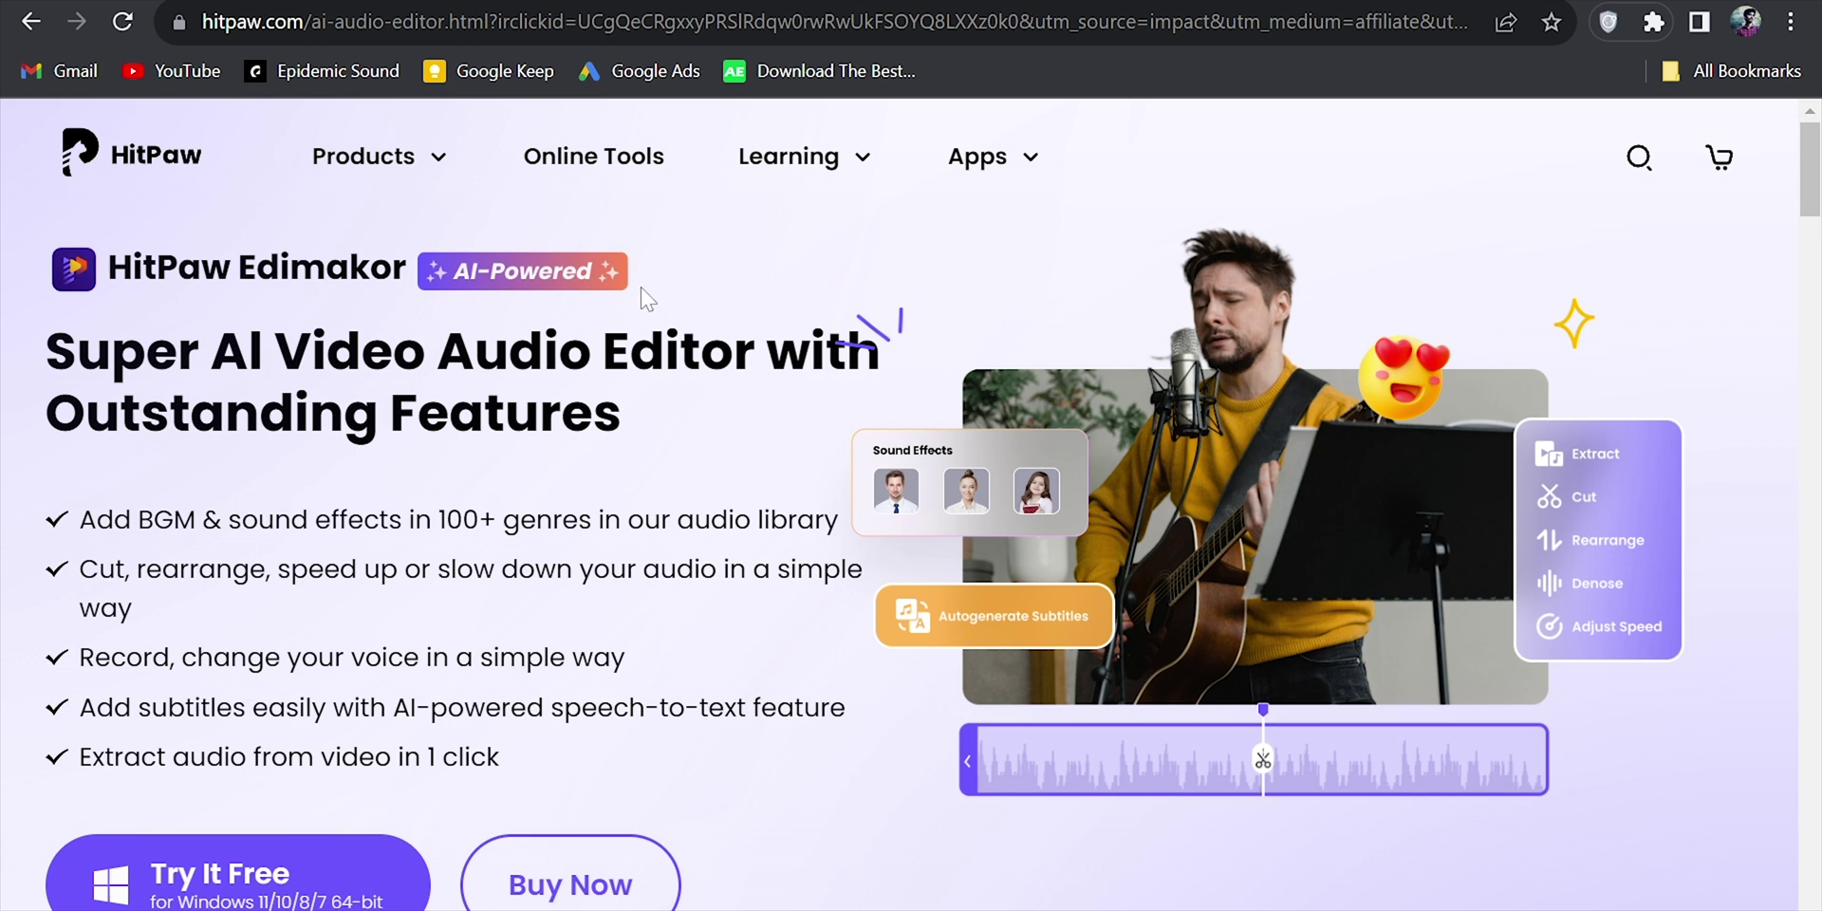
# Download the free Windows version of HitPaw Edimakor in Chrome and confirm the download started
pyautogui.moveTo(434, 169)
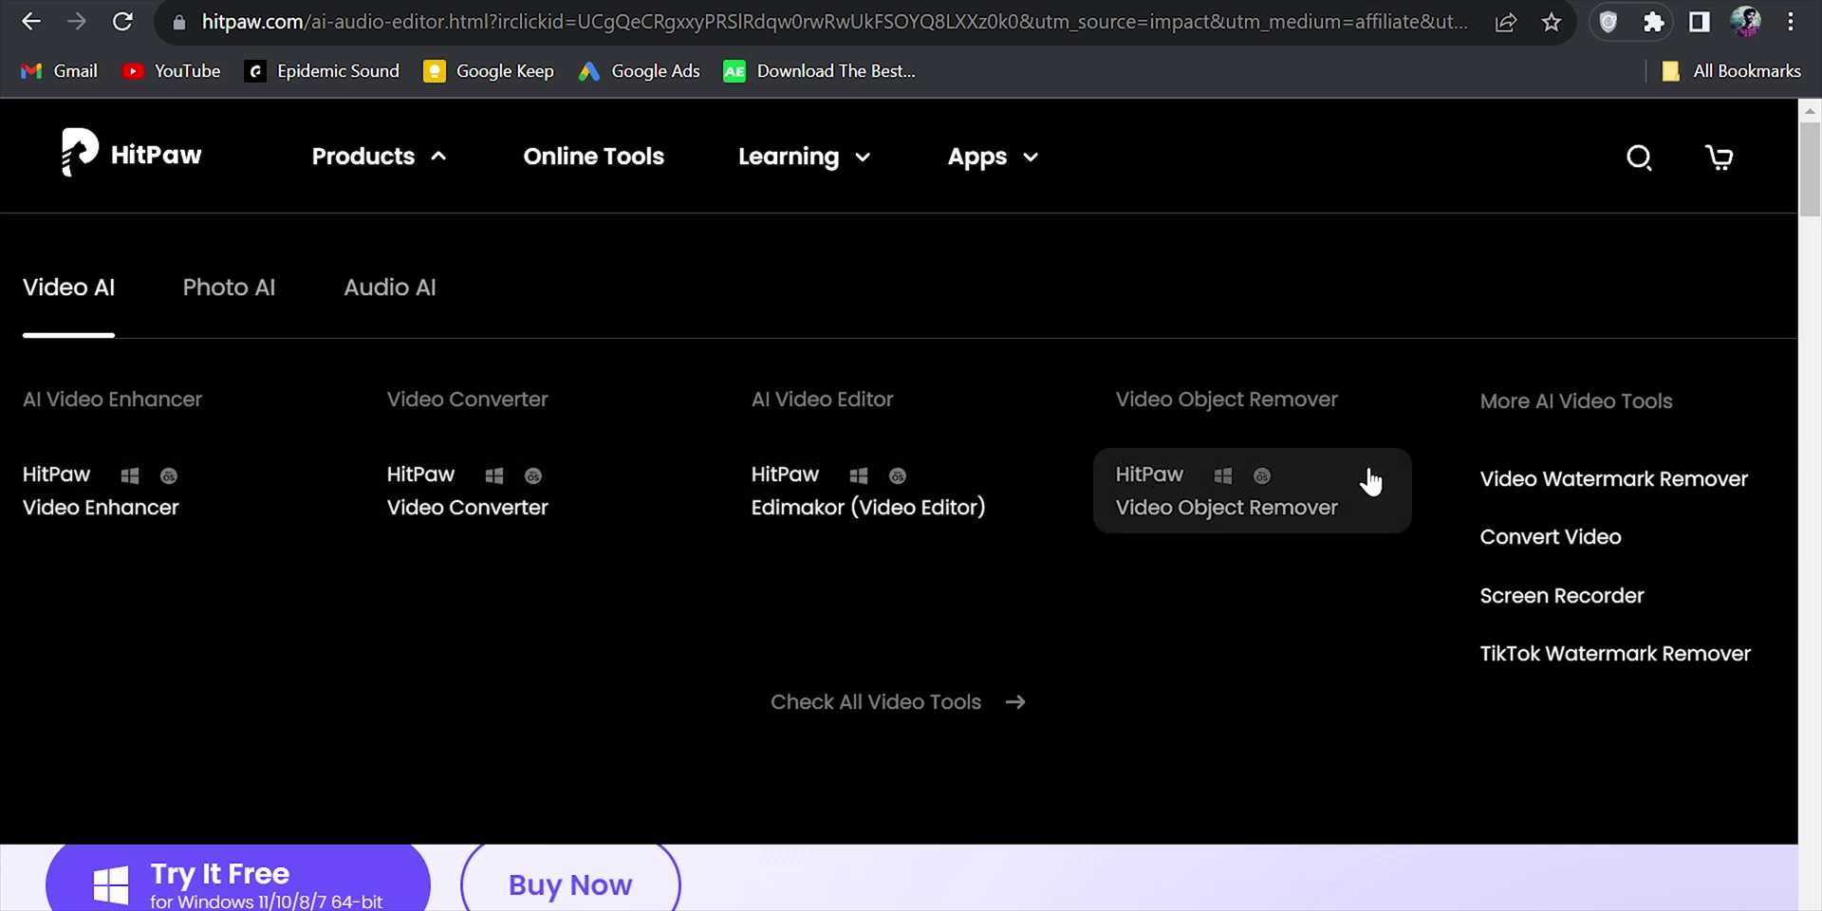
pyautogui.click(249, 327)
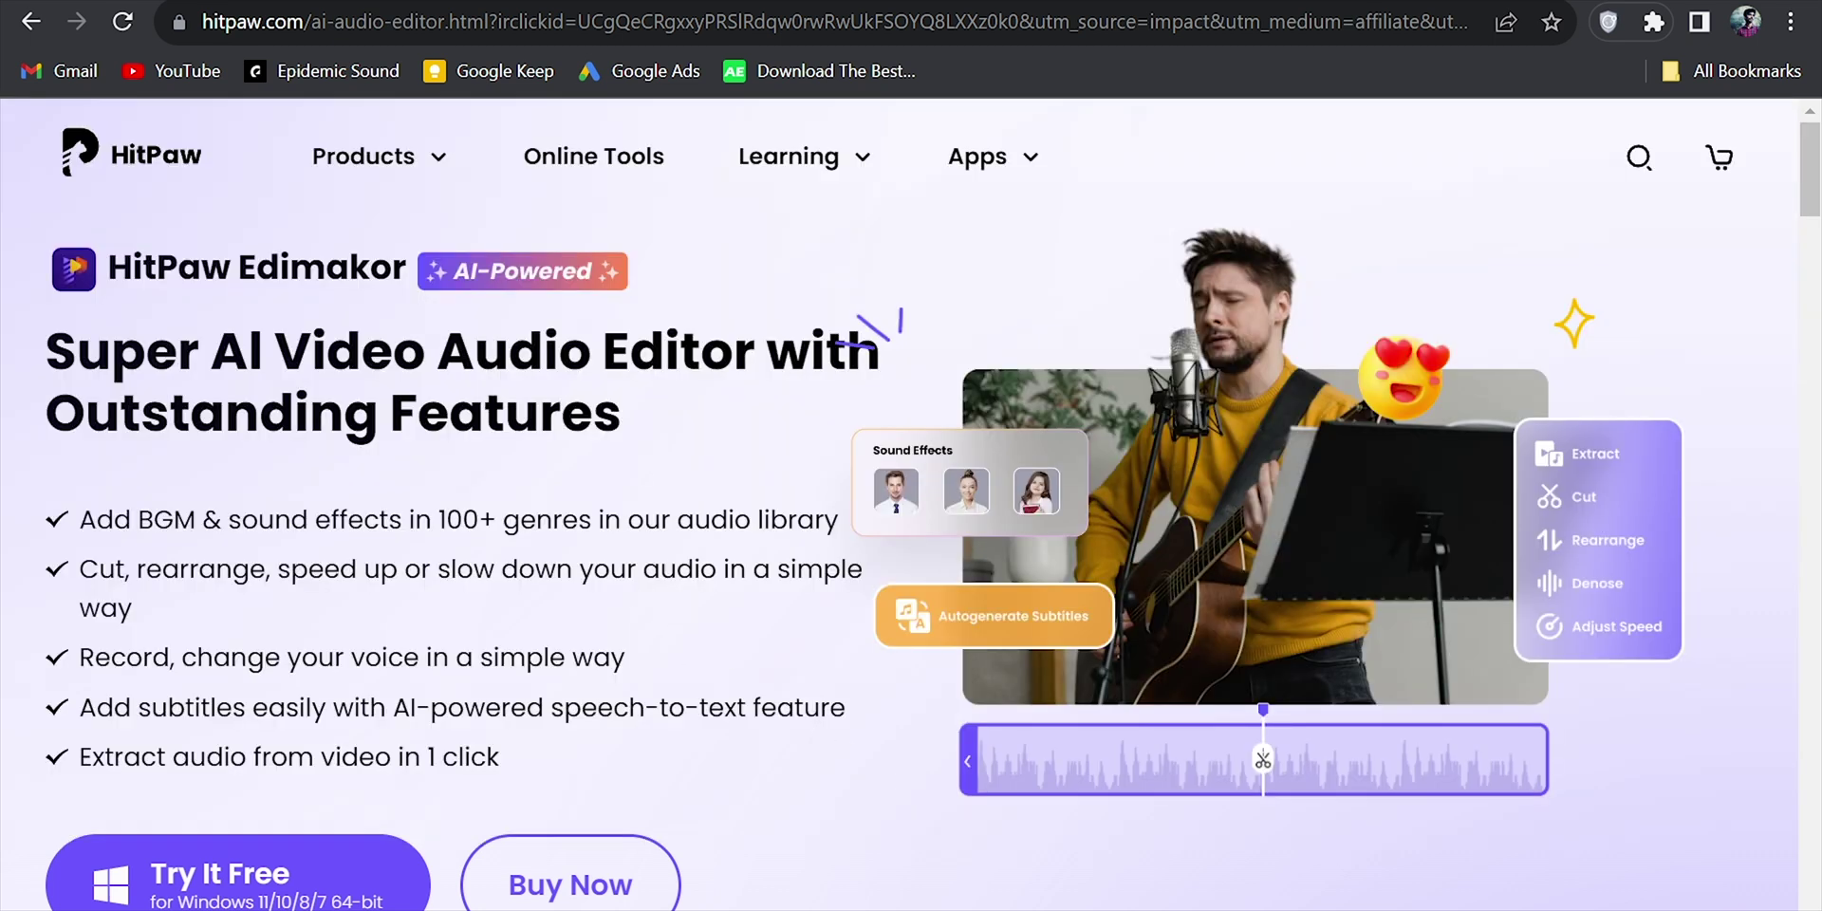
pyautogui.moveTo(128, 269); pyautogui.dragTo(456, 869)
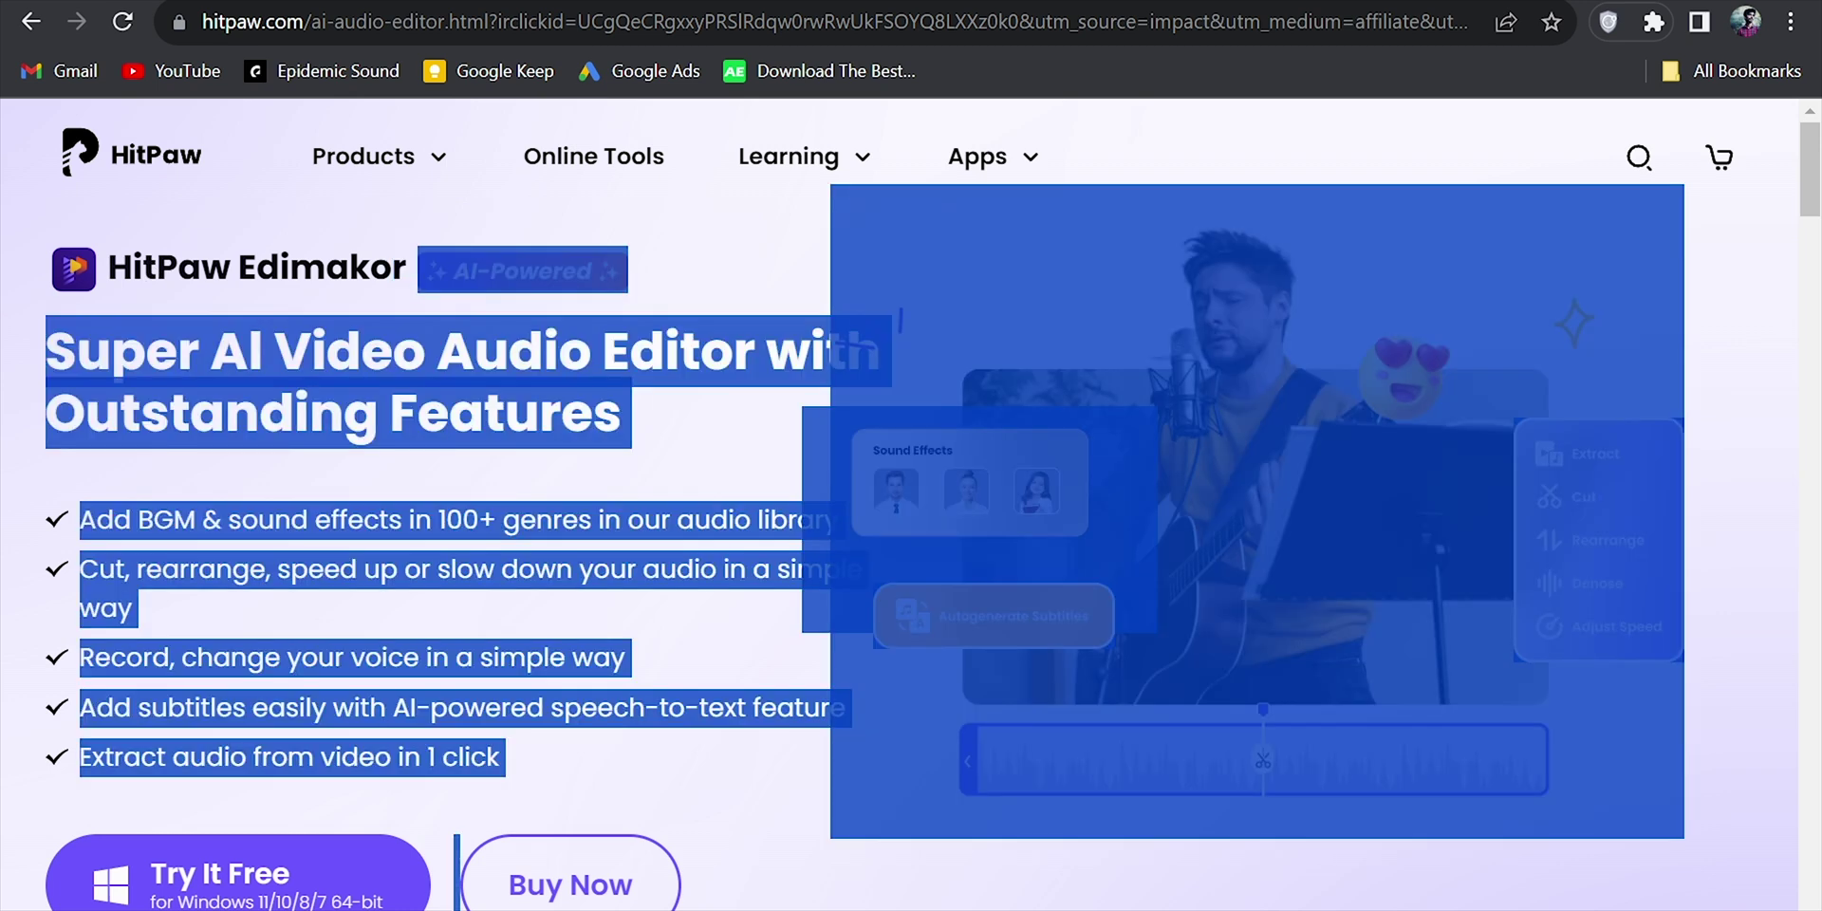
pyautogui.click(364, 825)
pyautogui.click(344, 859)
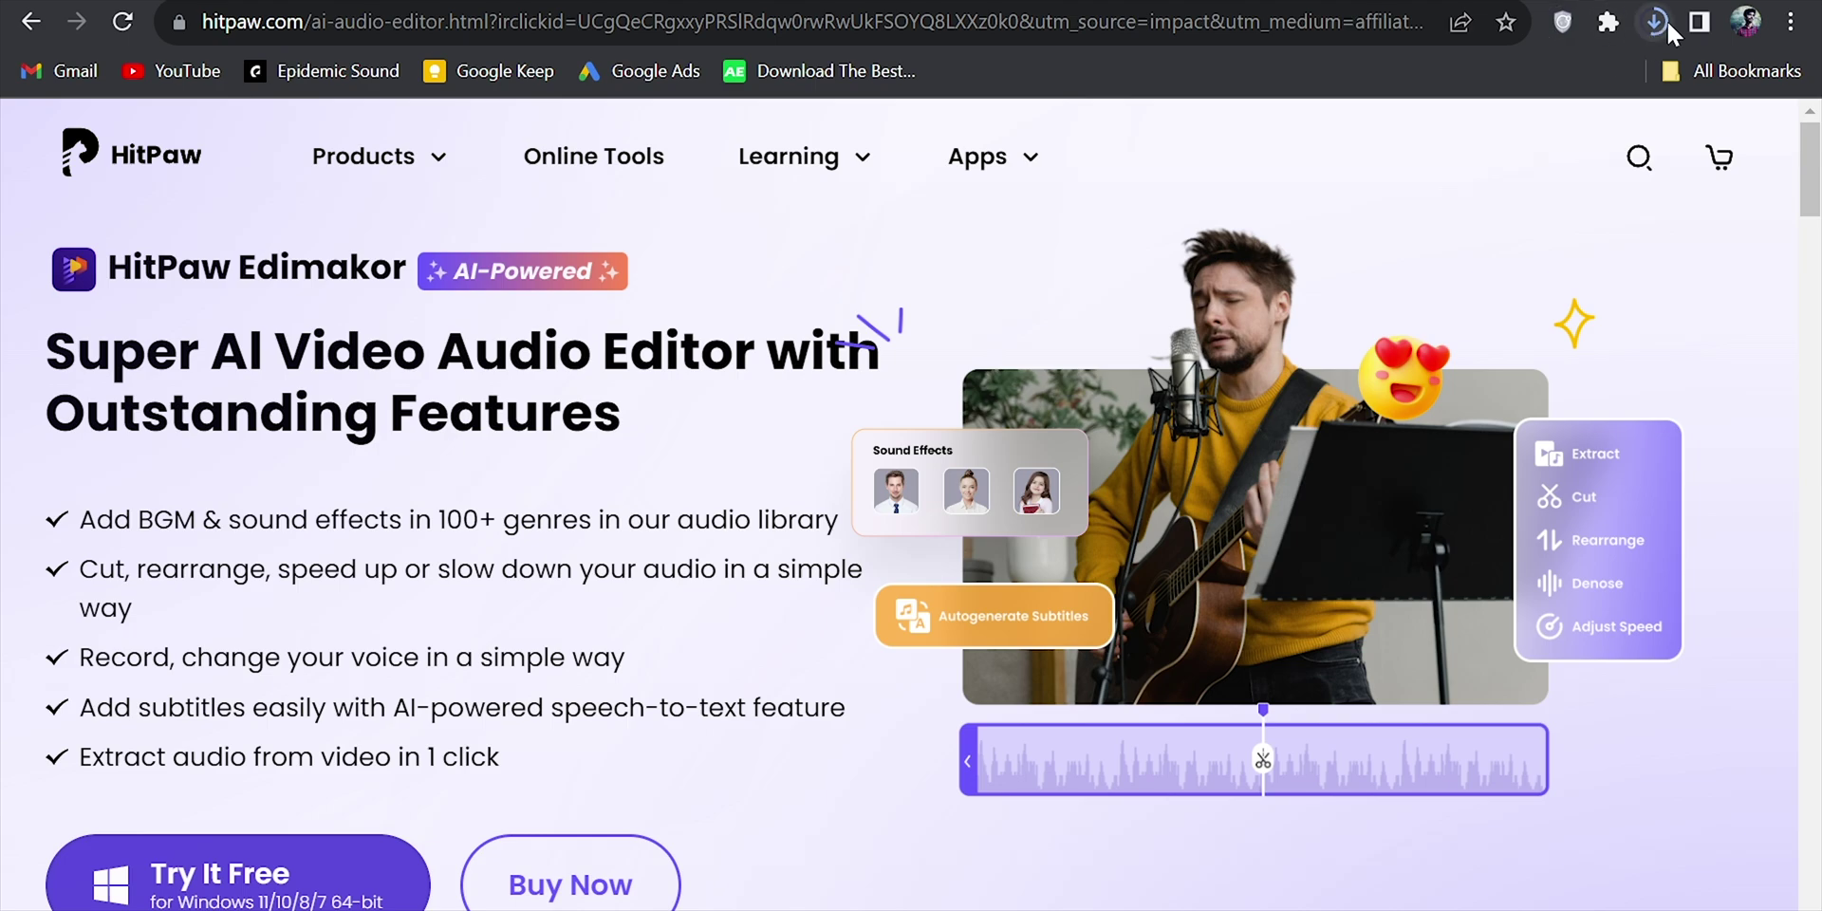
pyautogui.click(1659, 21)
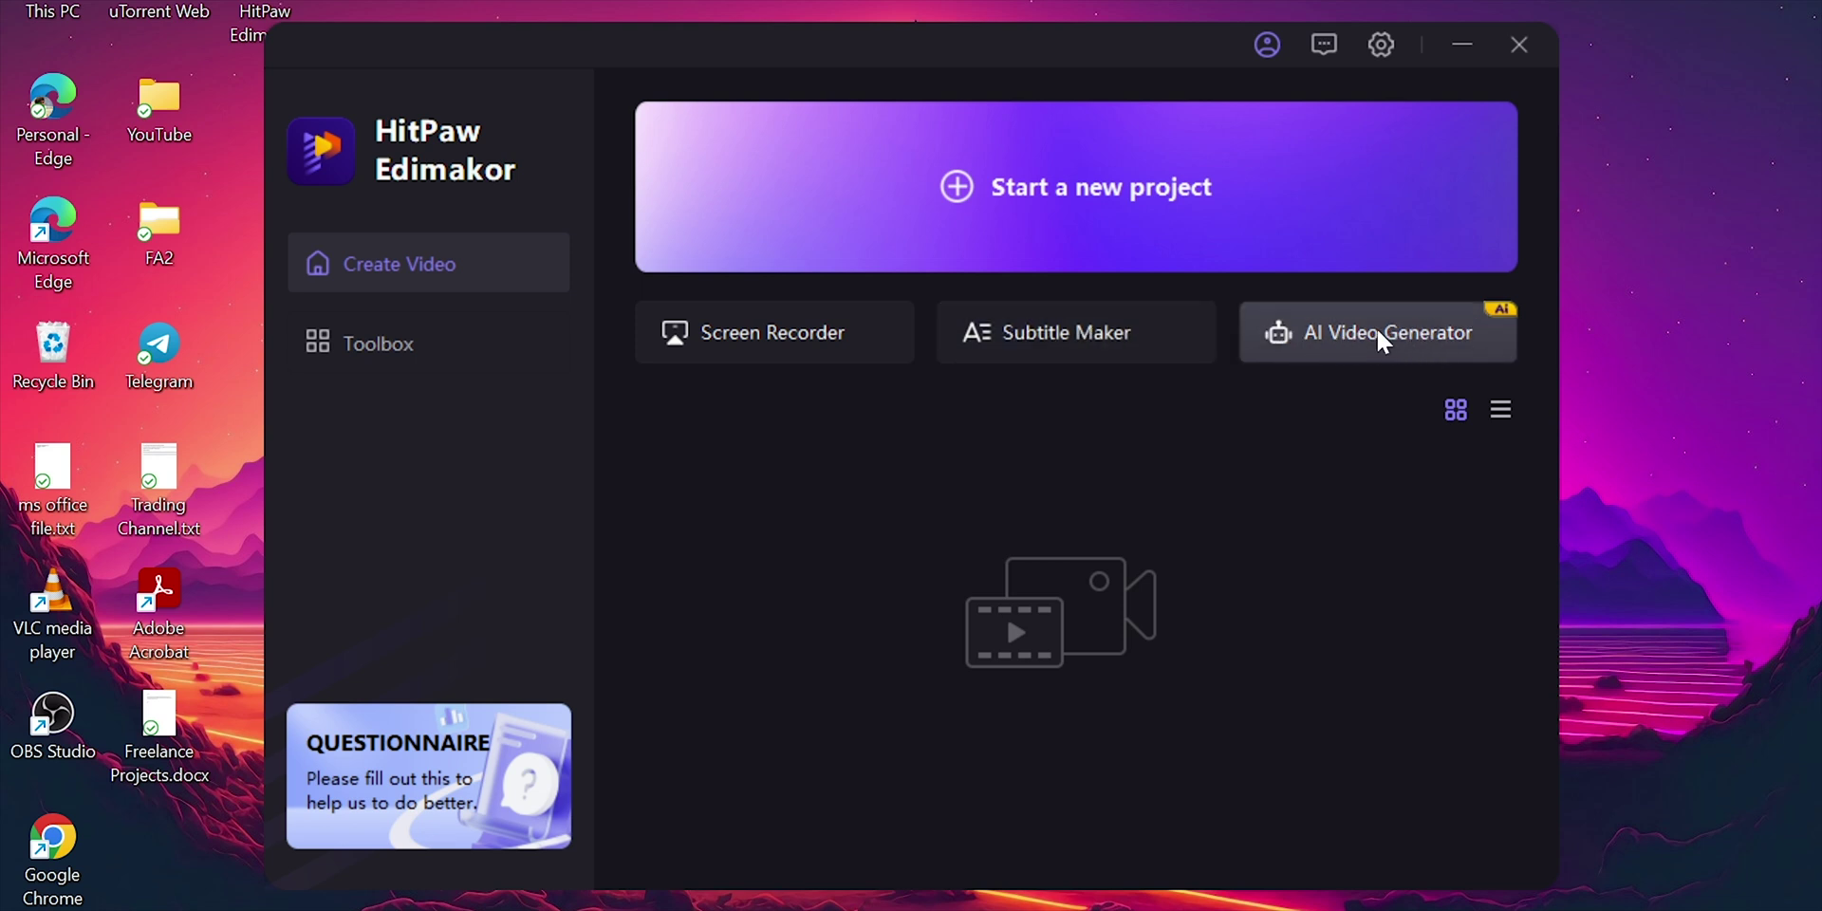
# After a look at the Toolbox tools, start the new empty project 2023-12-09_01 at 30 FPS
pyautogui.click(438, 366)
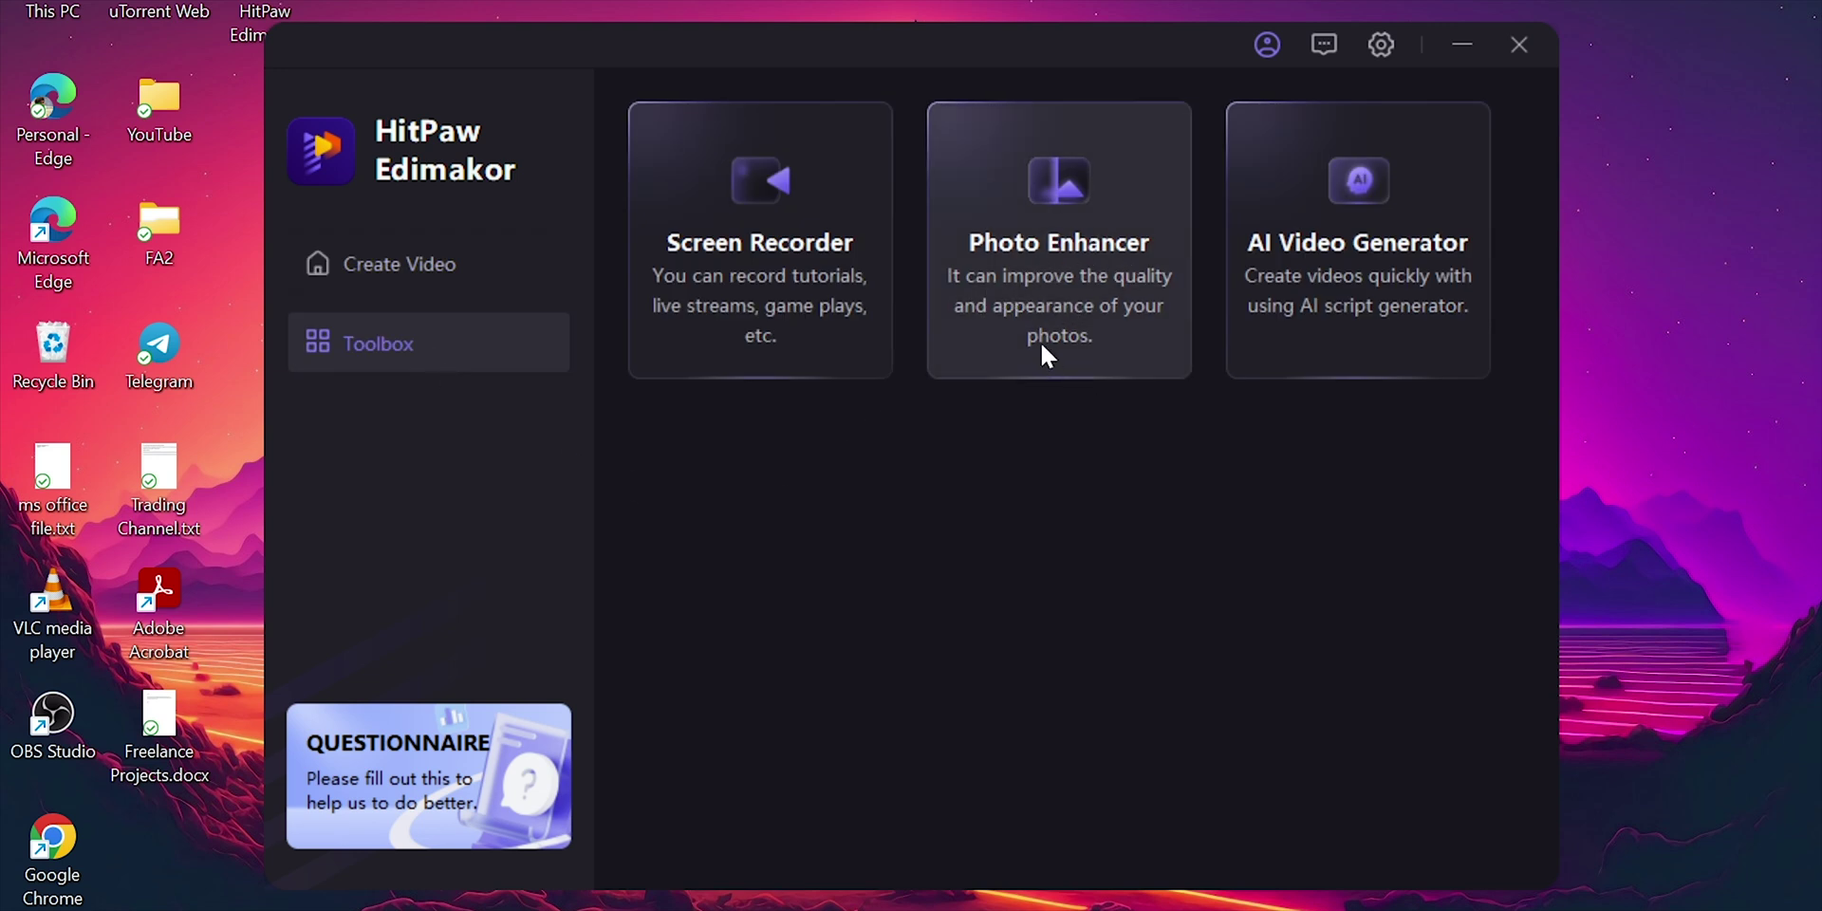
pyautogui.click(347, 275)
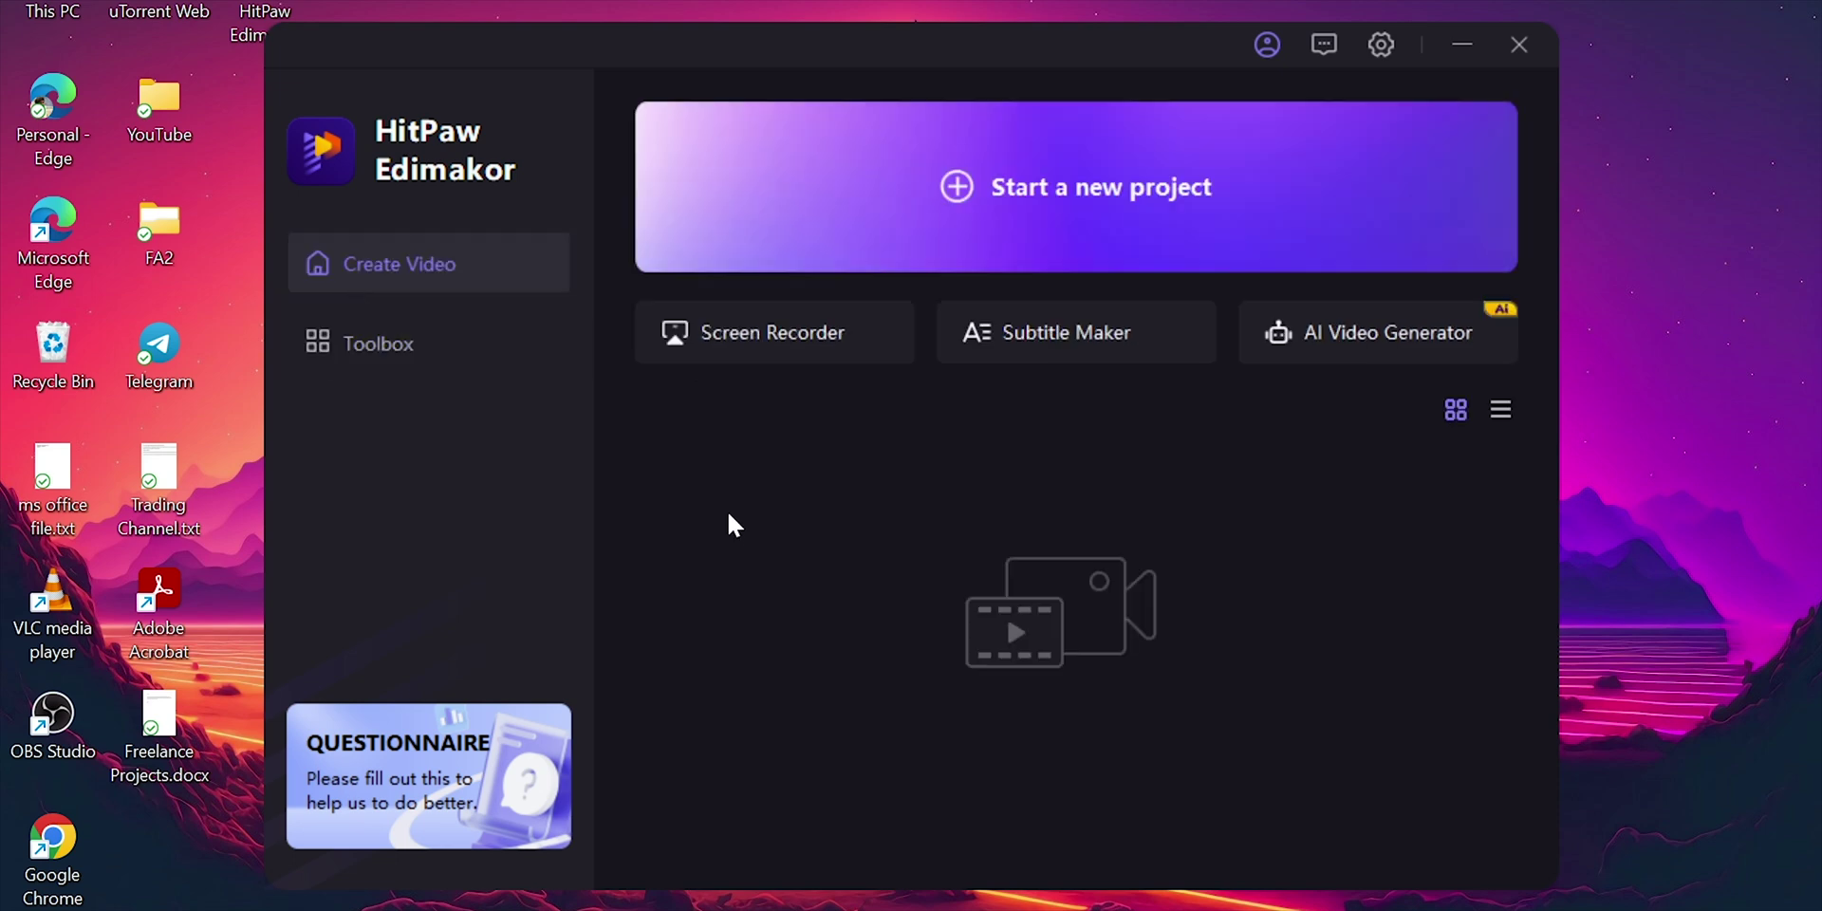
pyautogui.click(1091, 202)
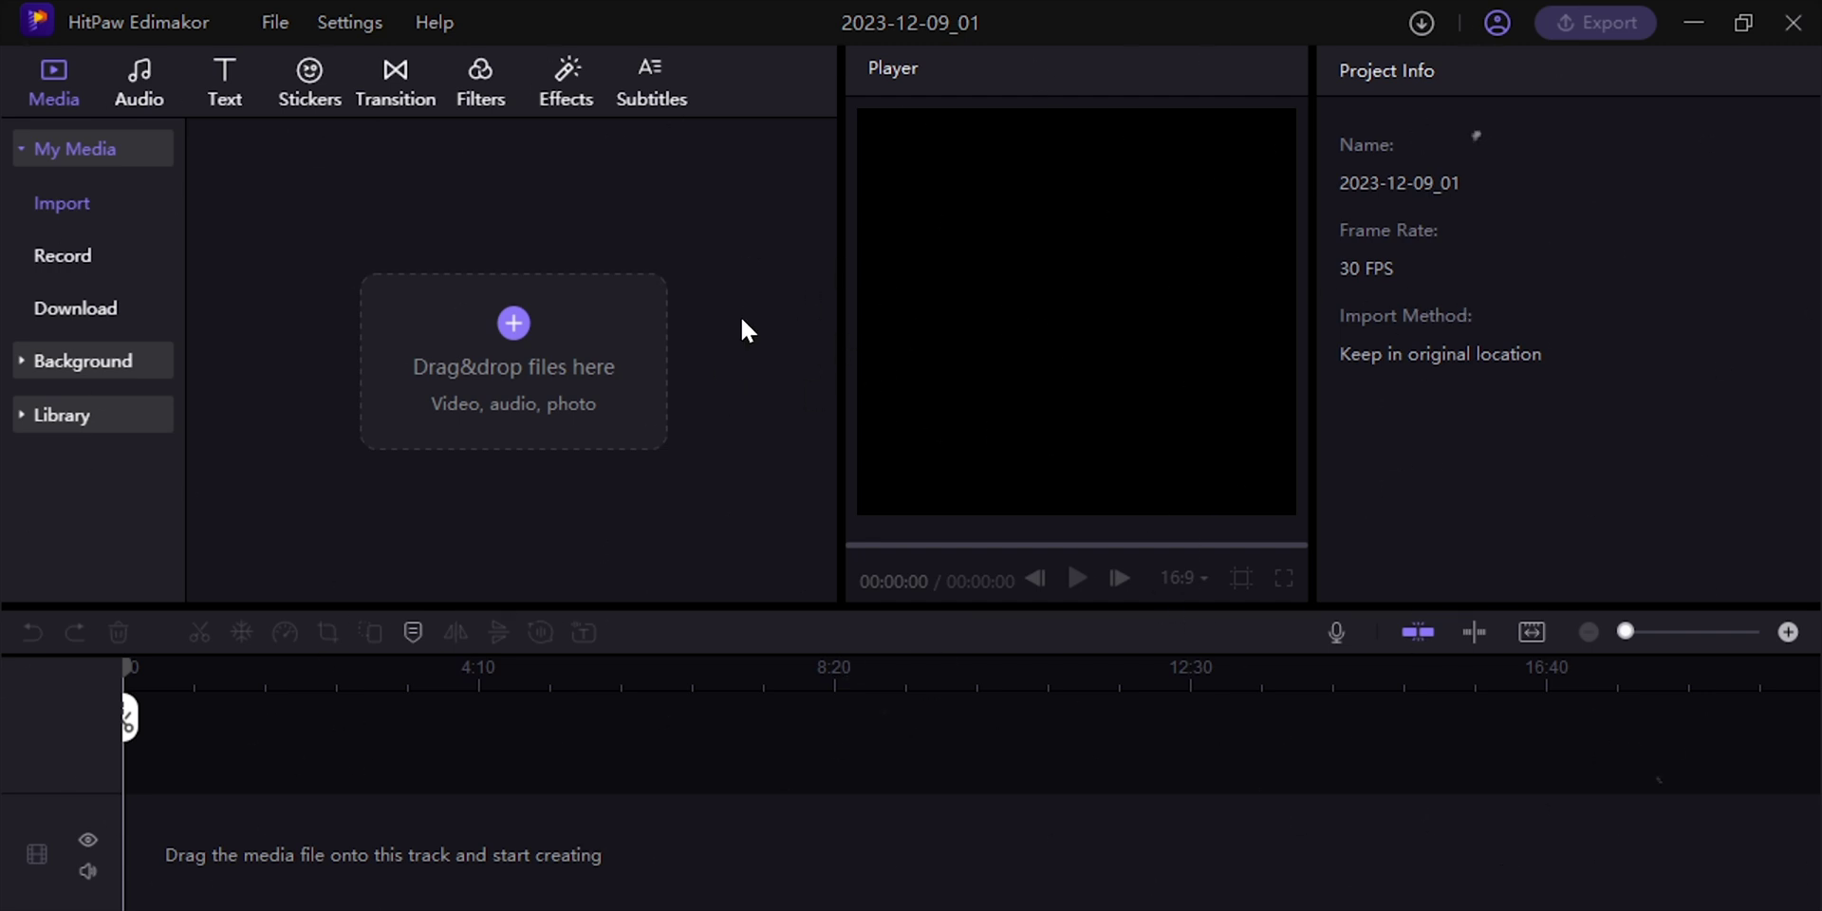
# Glance at the Audio music library, then return to the project's Media area
pyautogui.click(144, 95)
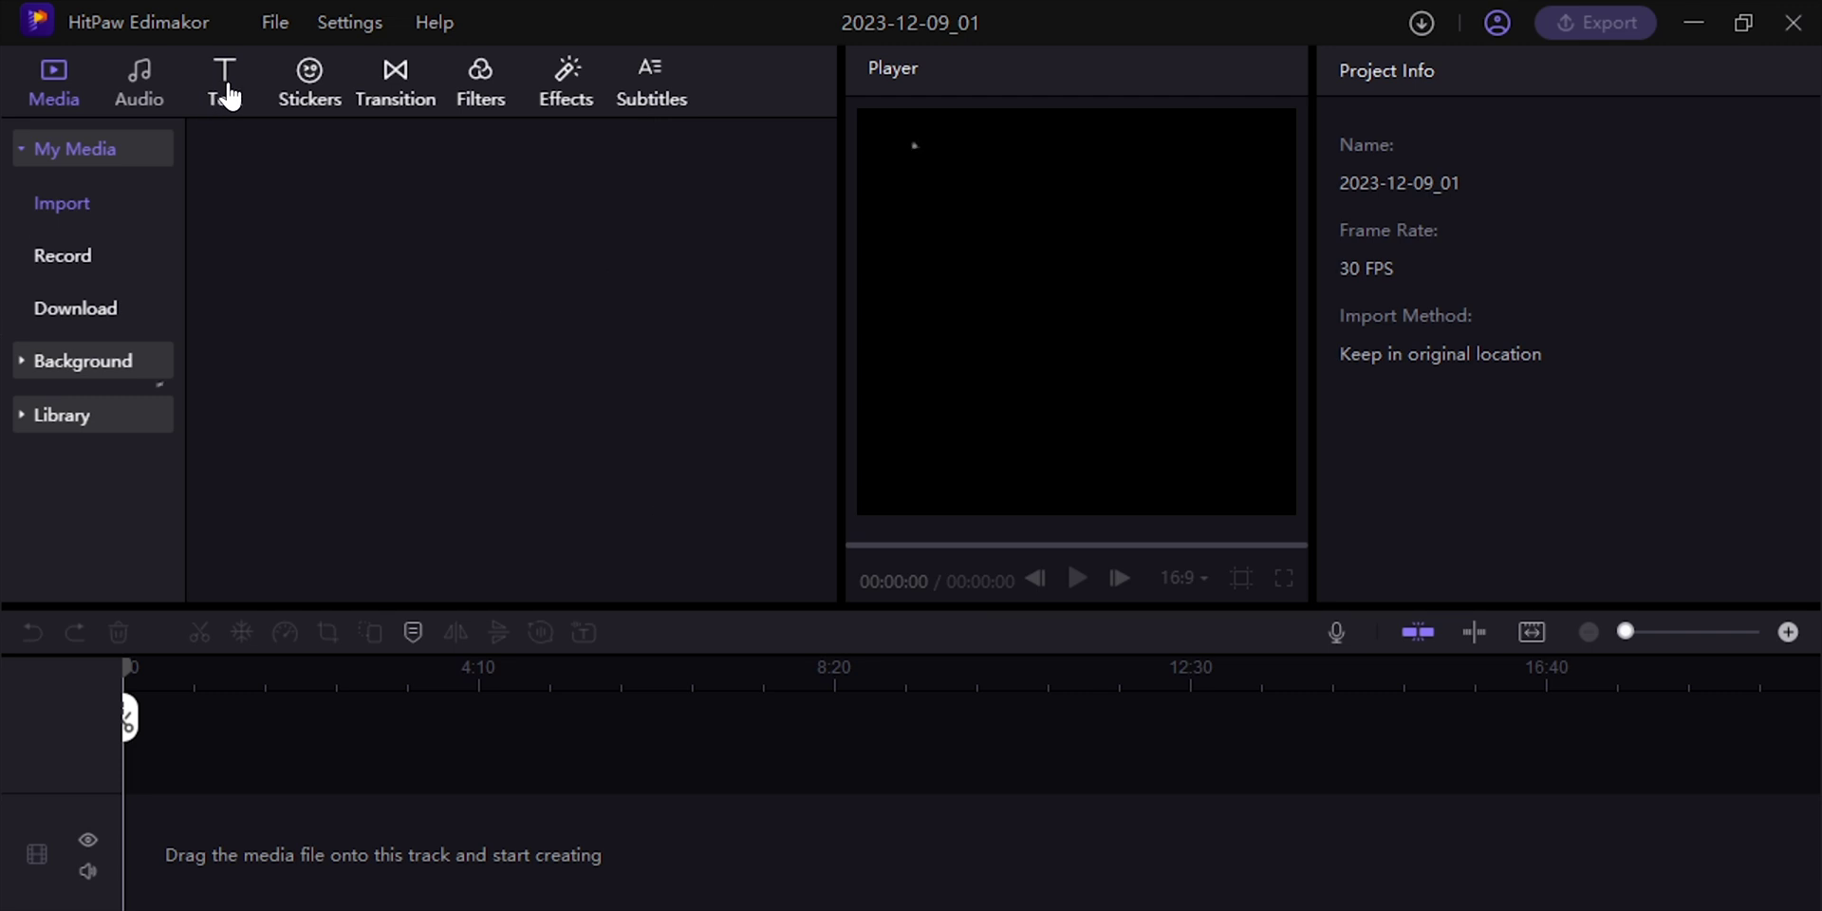
pyautogui.click(52, 88)
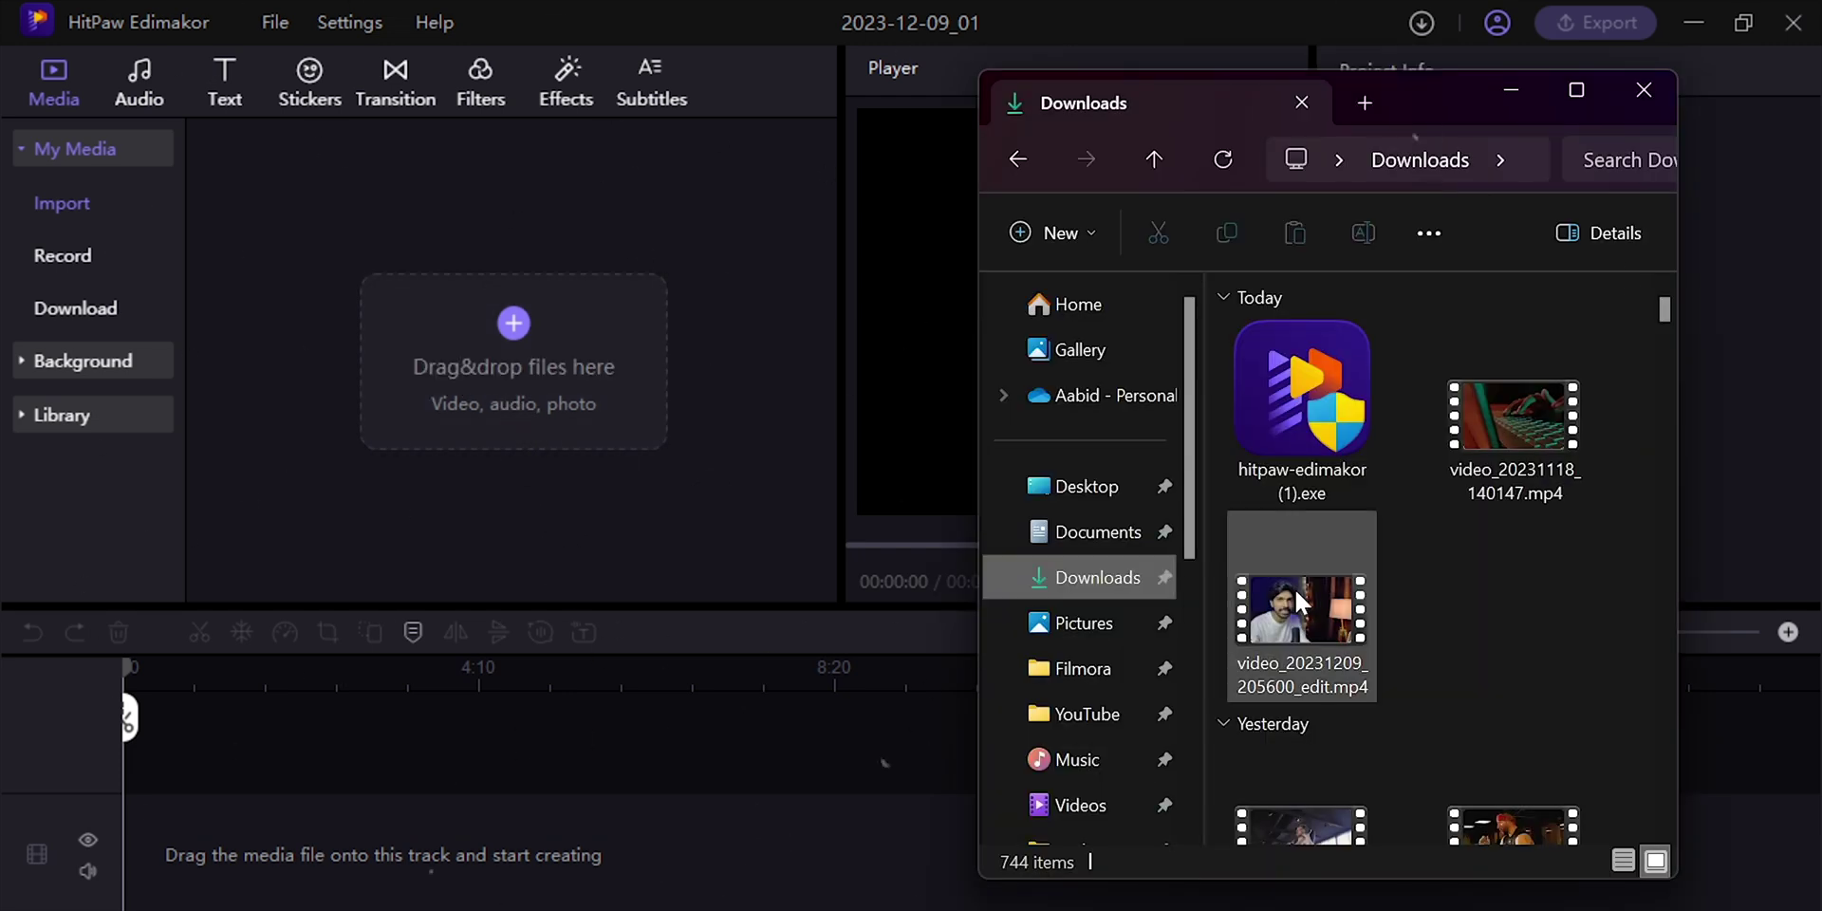
# Import video_20231209_205600_edit.mp4, place it on the video track, zoom in, and launch the screen recorder
pyautogui.click(1294, 589)
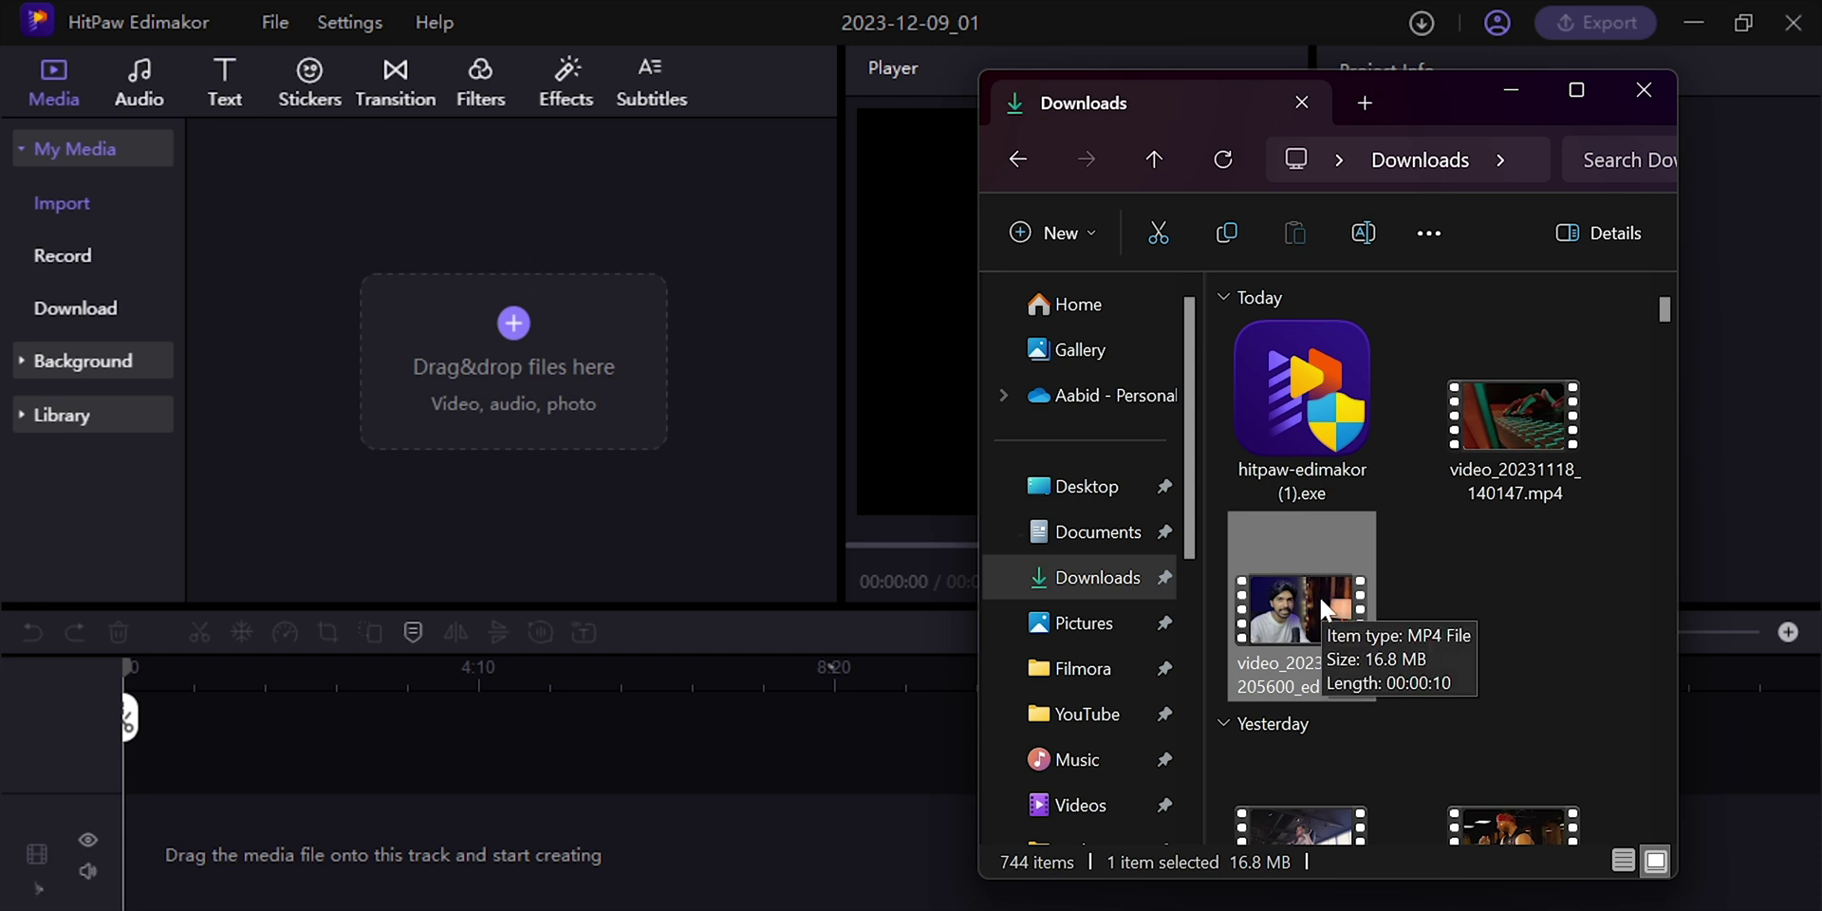
pyautogui.moveTo(1311, 574); pyautogui.dragTo(510, 363)
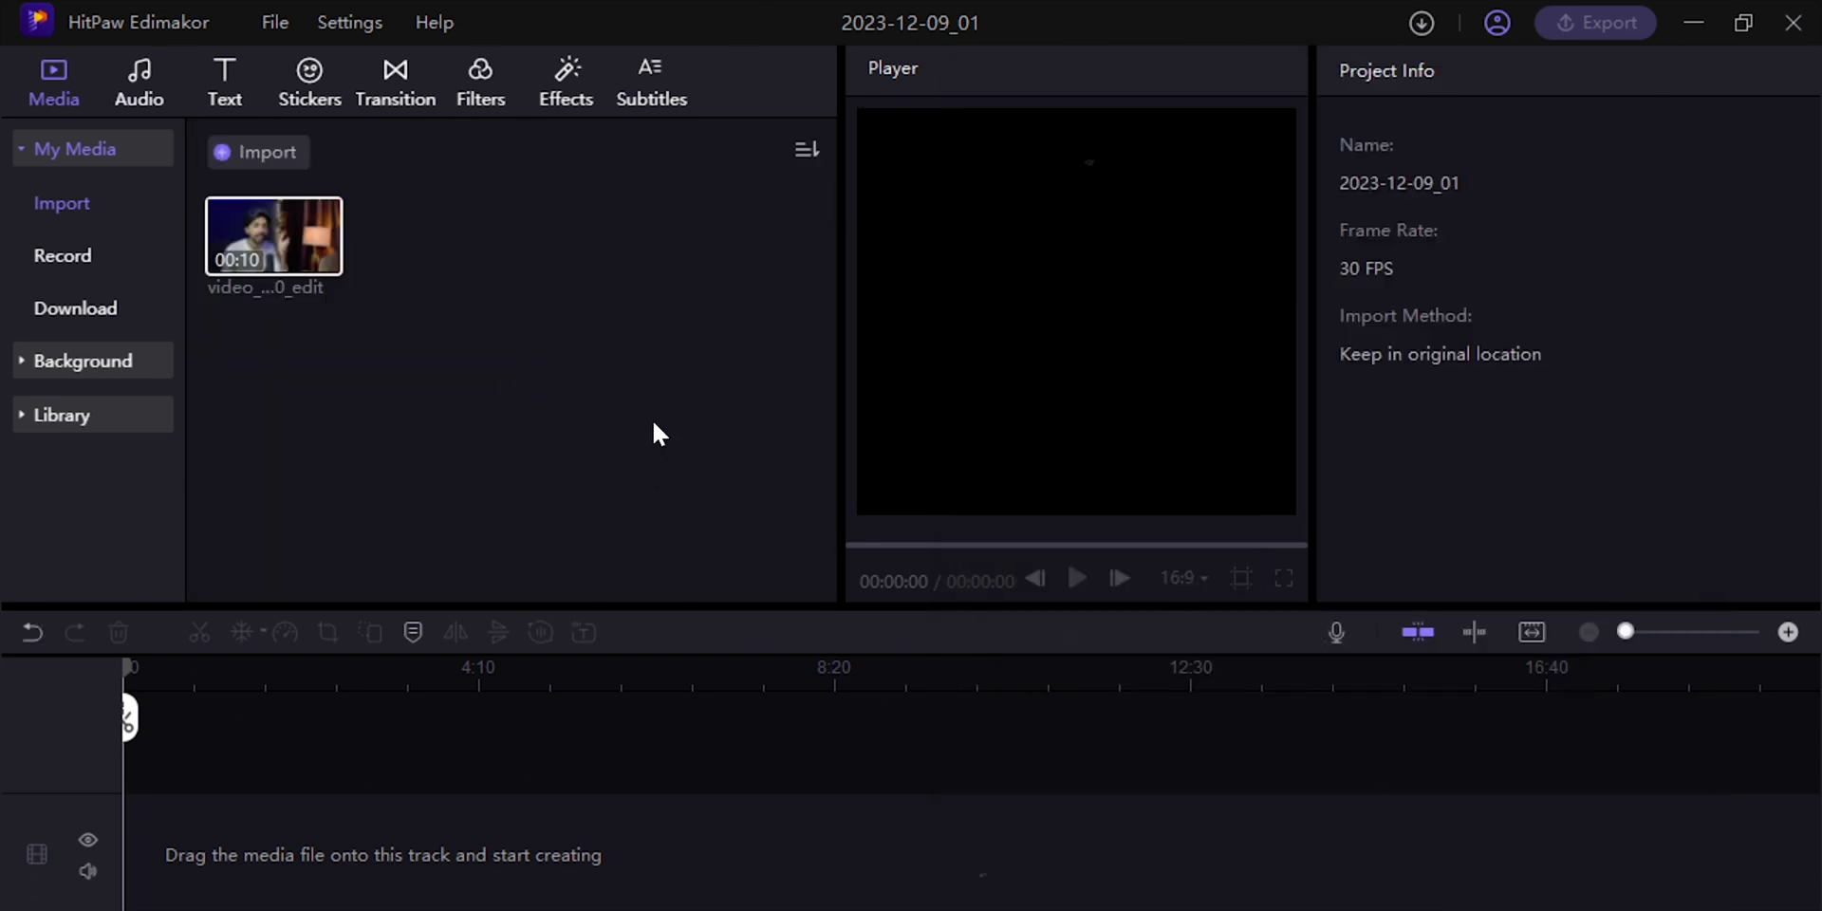
pyautogui.moveTo(332, 242); pyautogui.dragTo(293, 862)
pyautogui.click(1787, 632)
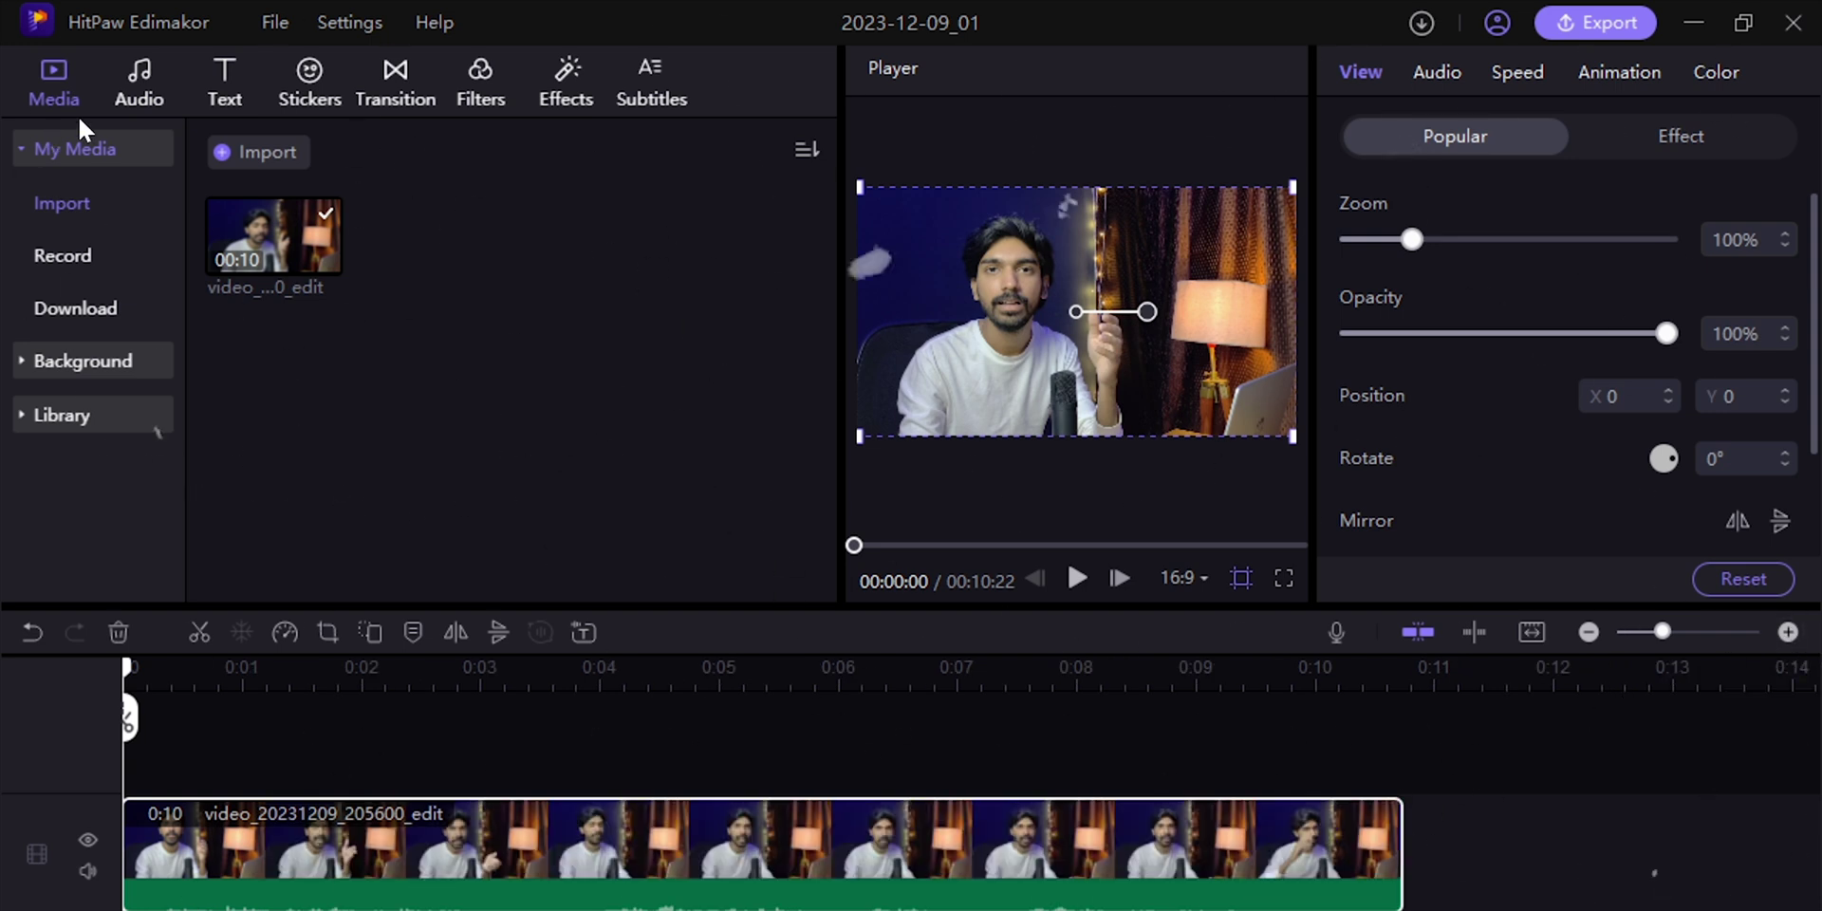
pyautogui.click(61, 258)
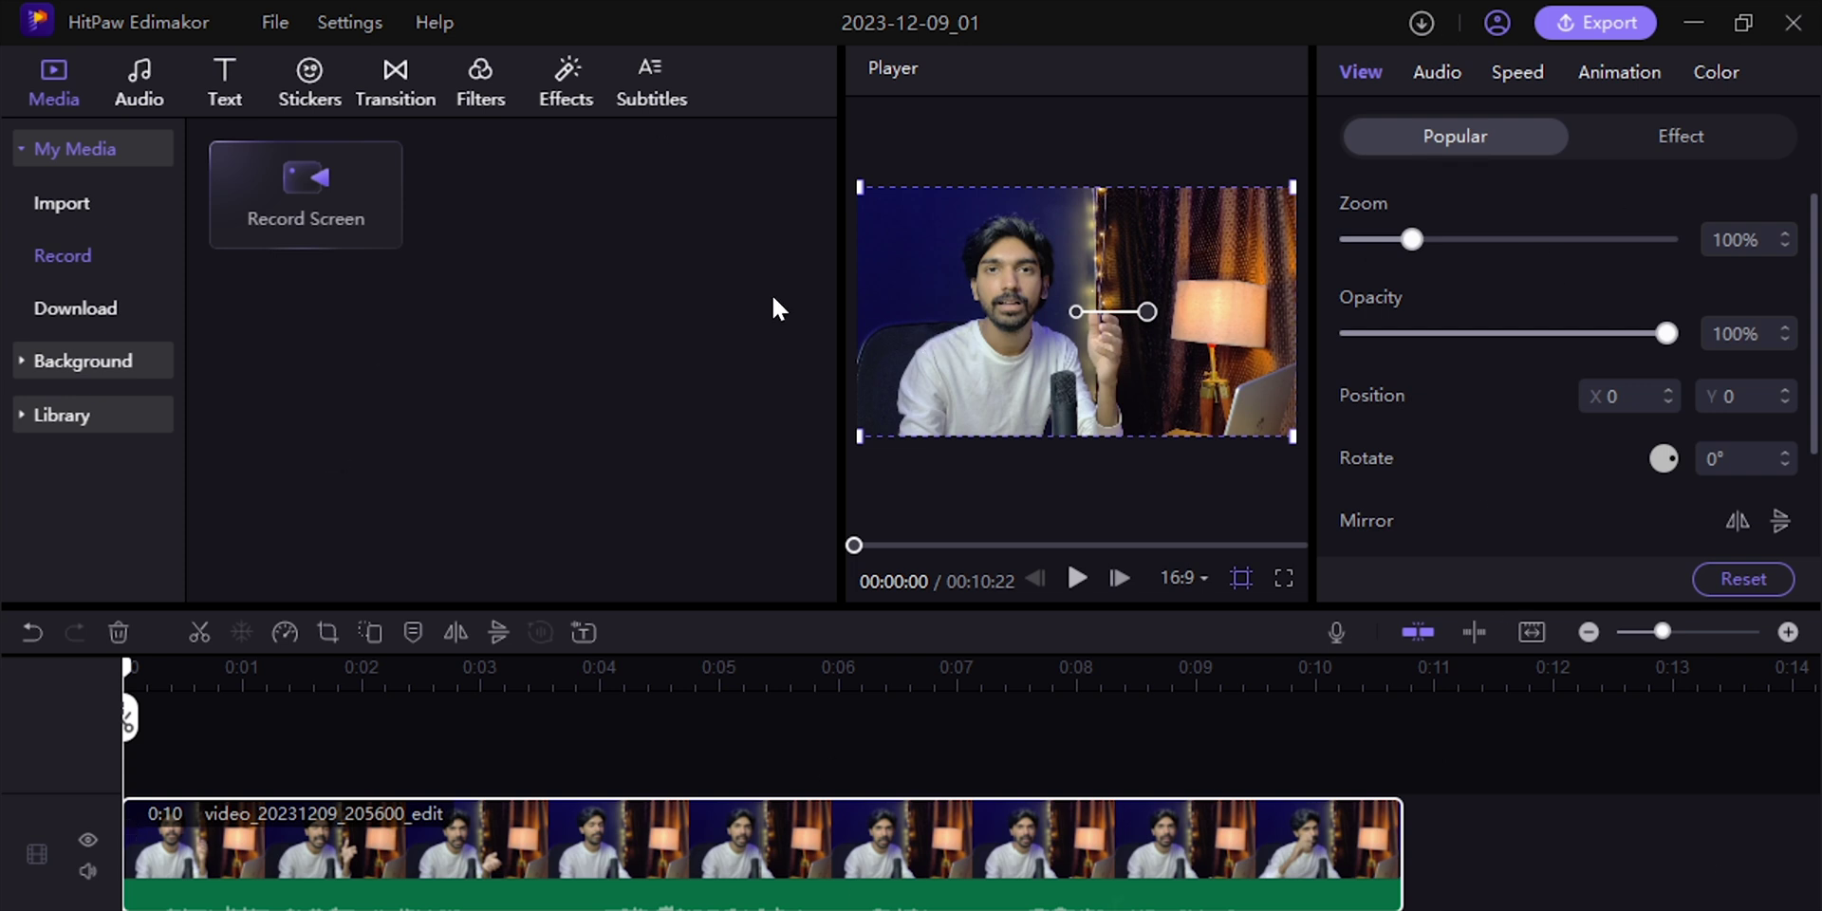
pyautogui.click(304, 185)
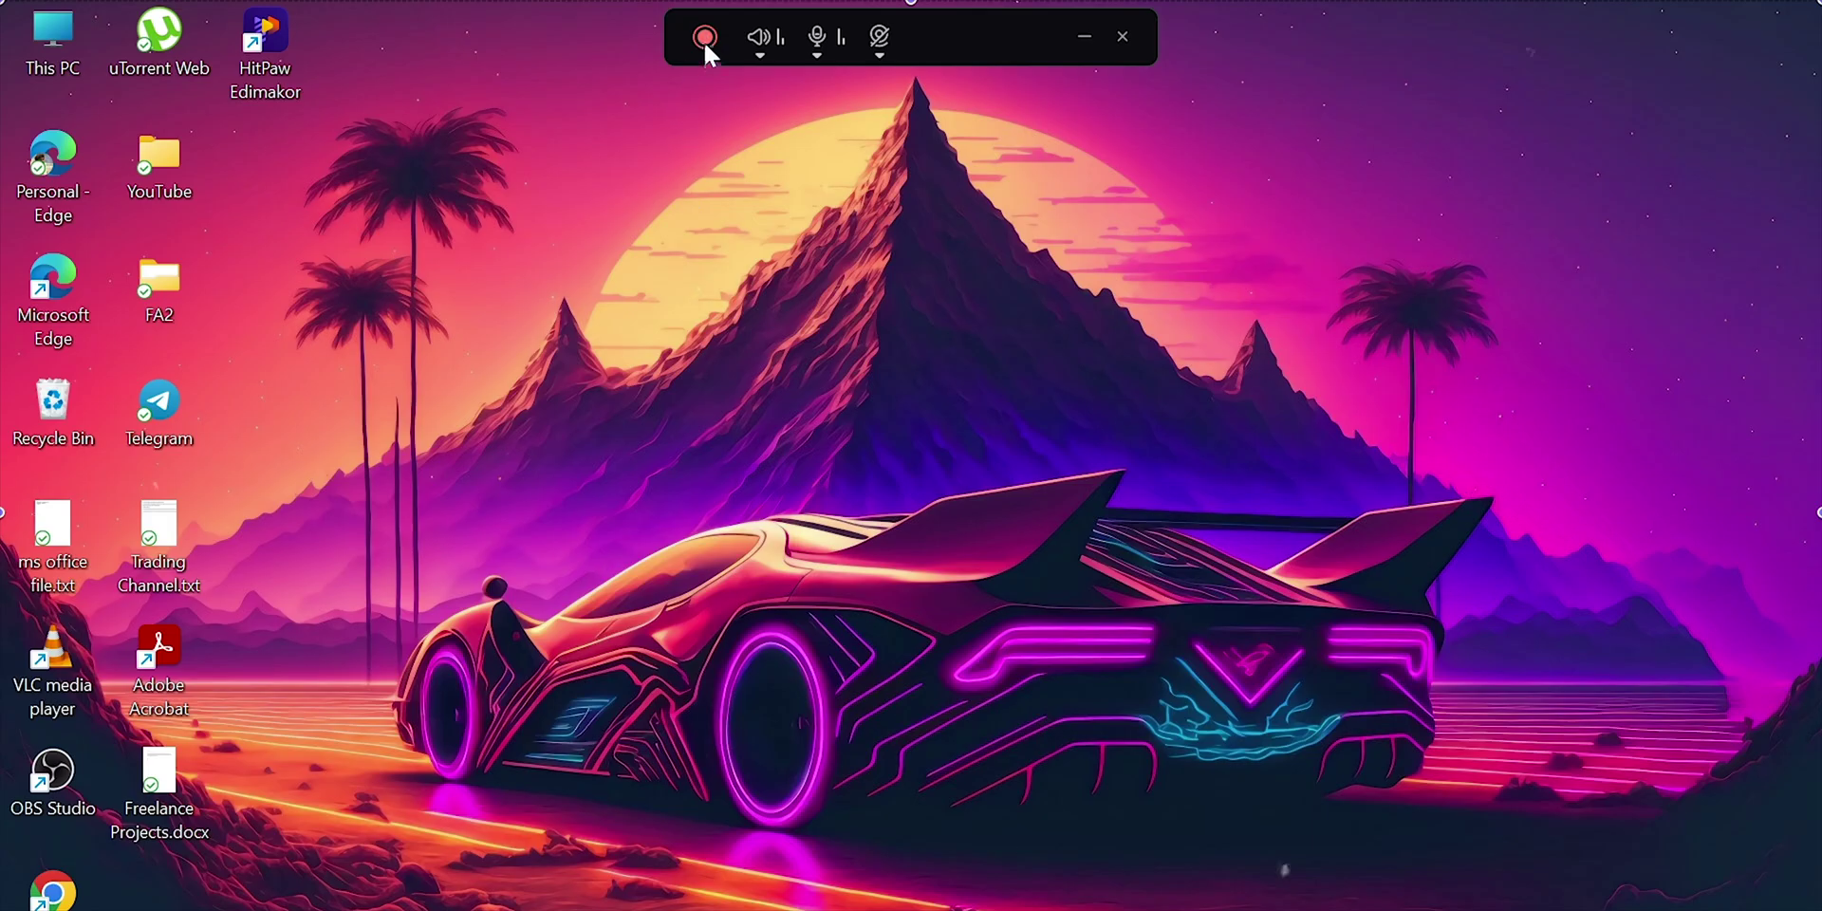
# Record a 13-second desktop capture, then delete it from the timeline while keeping it in media
pyautogui.click(705, 45)
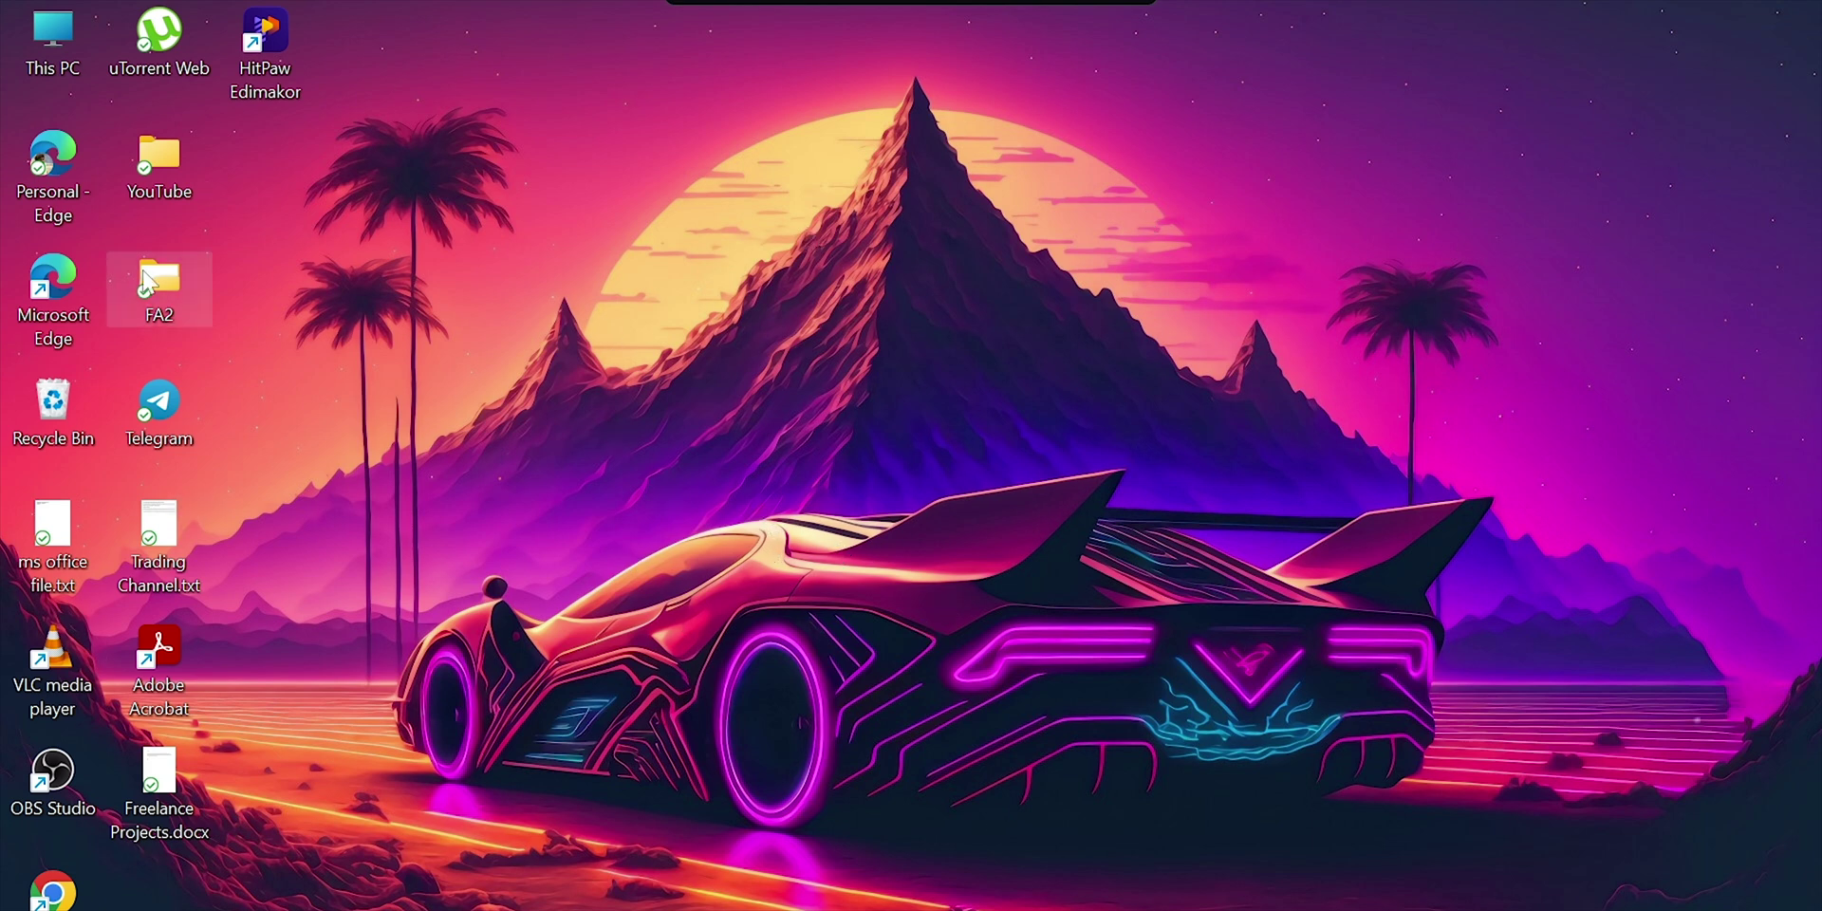
pyautogui.hotkey('alt', 'Tab')
pyautogui.moveTo(707, 12)
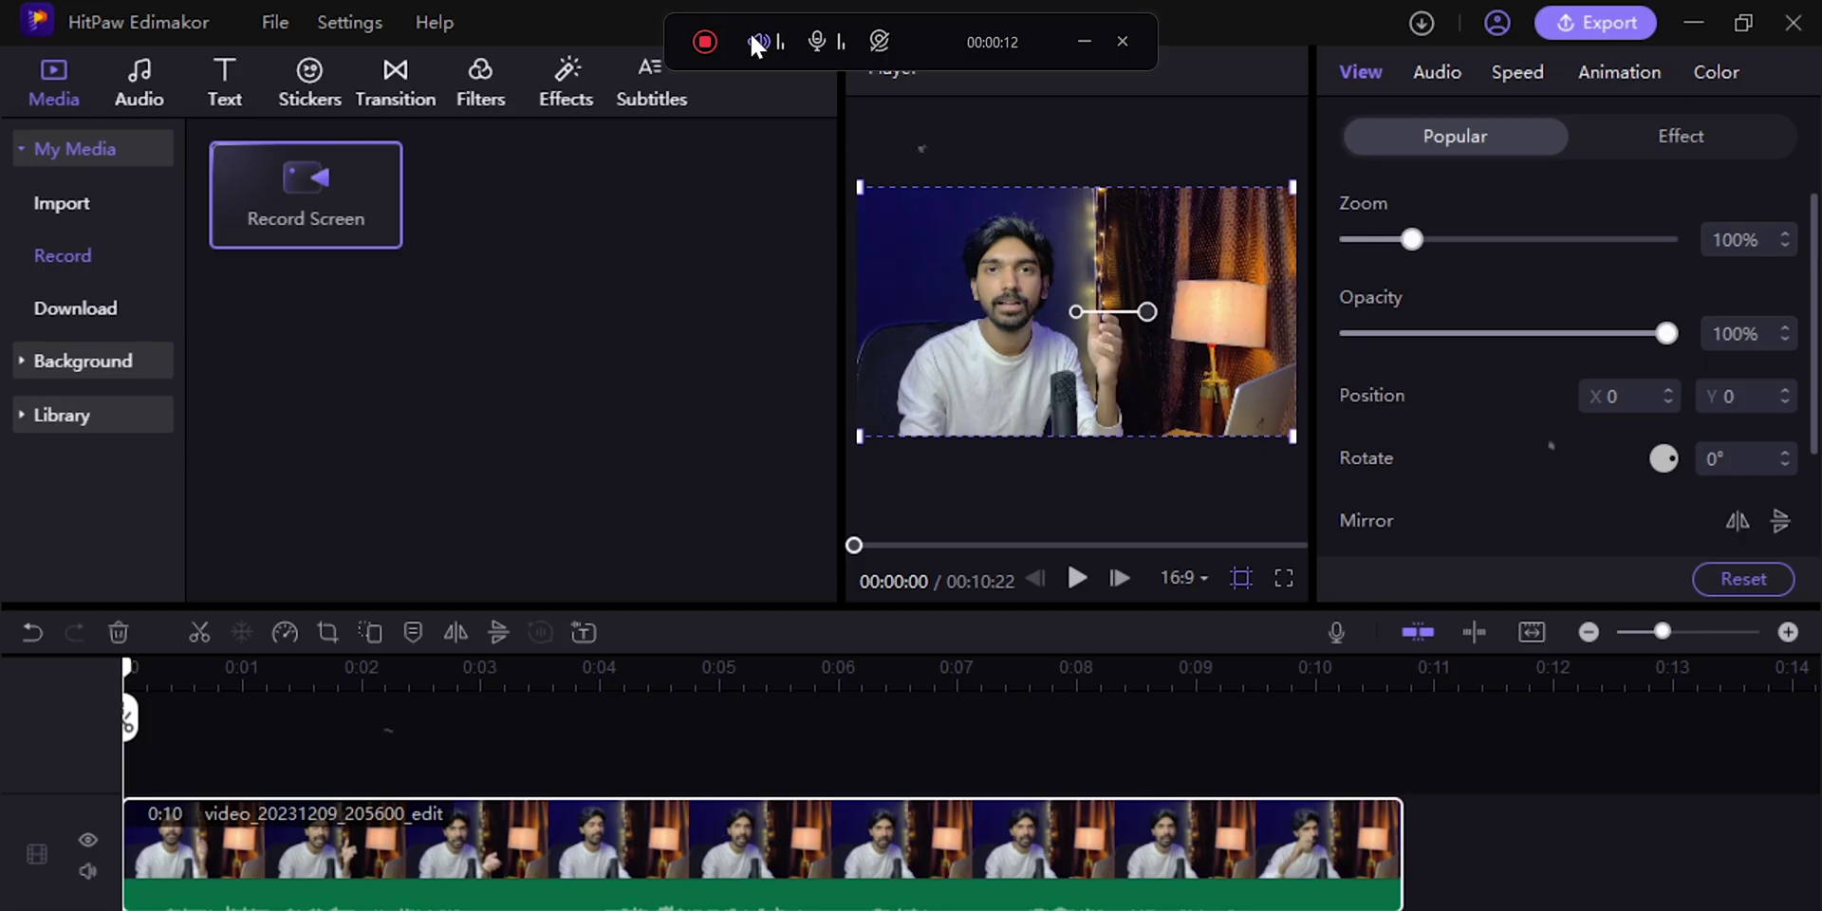
pyautogui.click(700, 49)
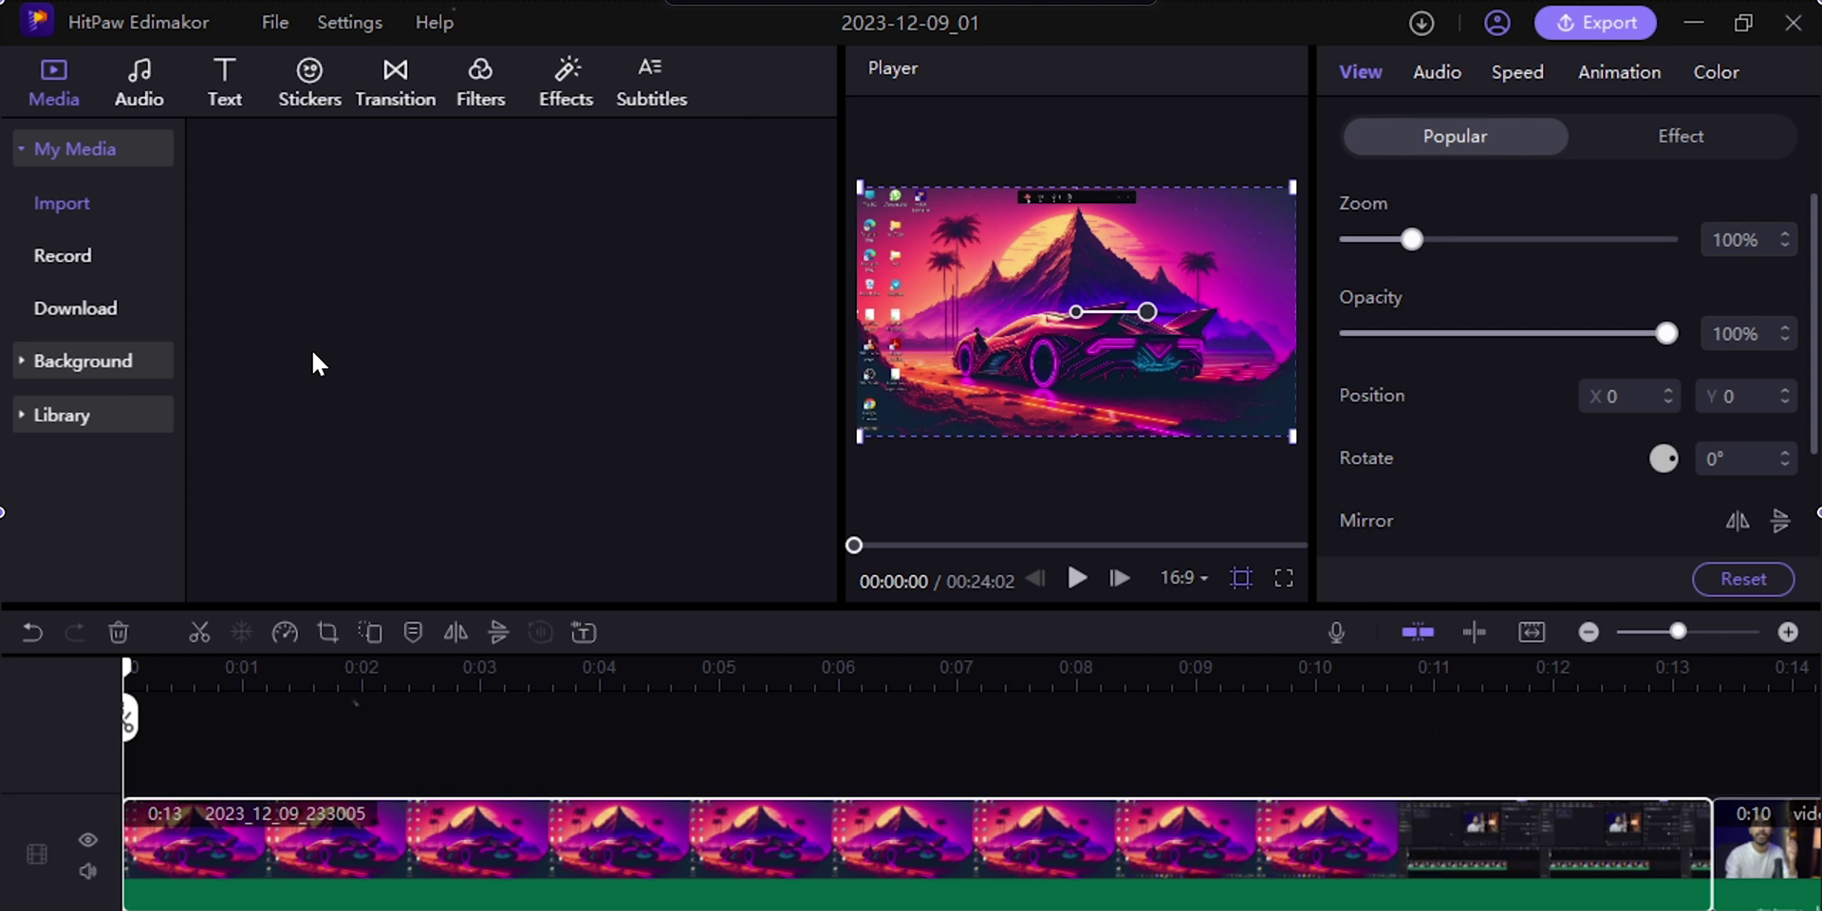
pyautogui.click(42, 266)
pyautogui.click(89, 216)
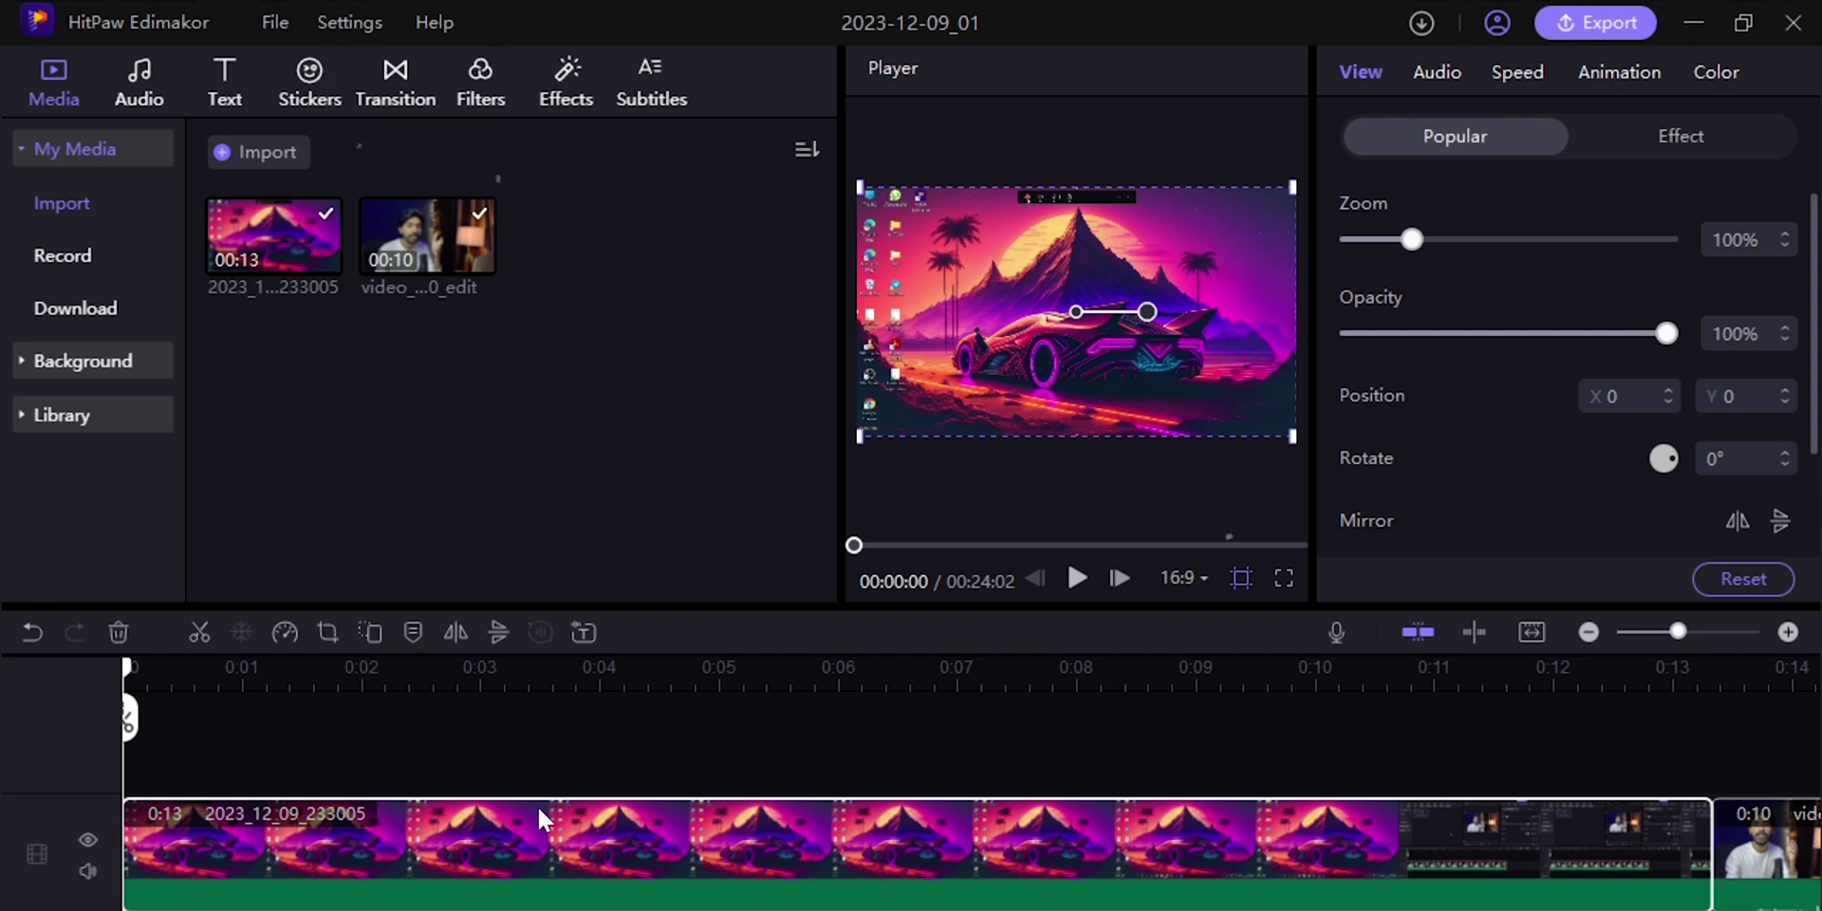
pyautogui.press('Delete')
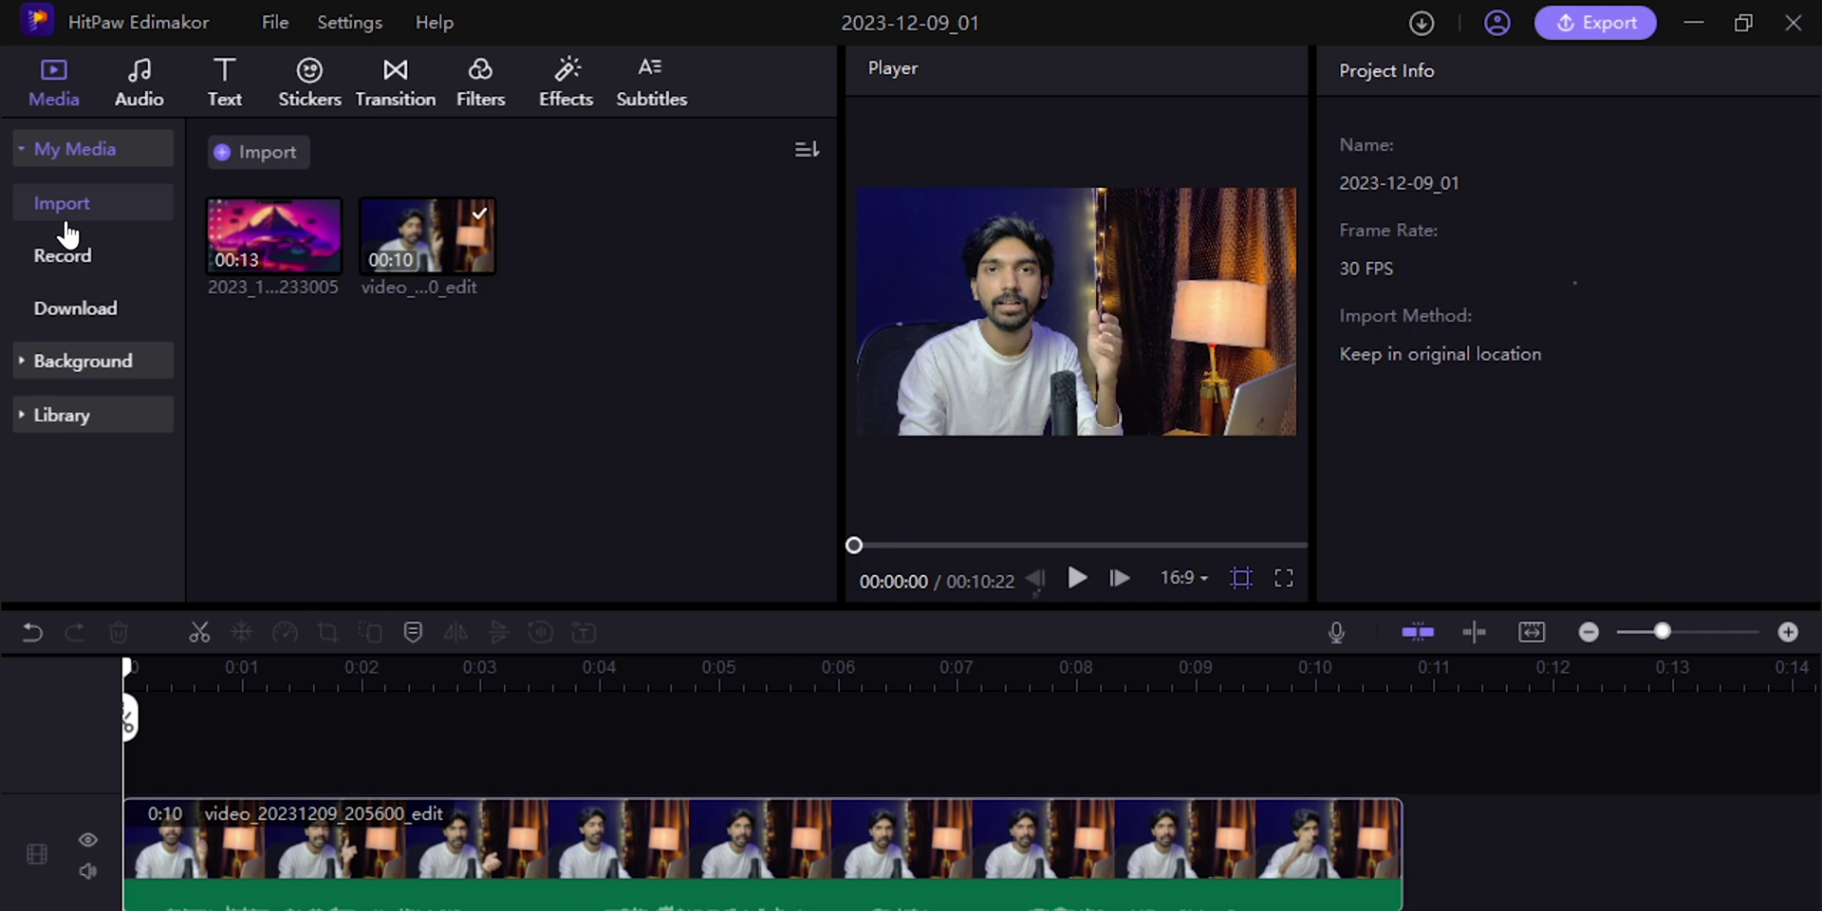
# Browse the Nature, Stylized and Animated background clips
pyautogui.click(85, 361)
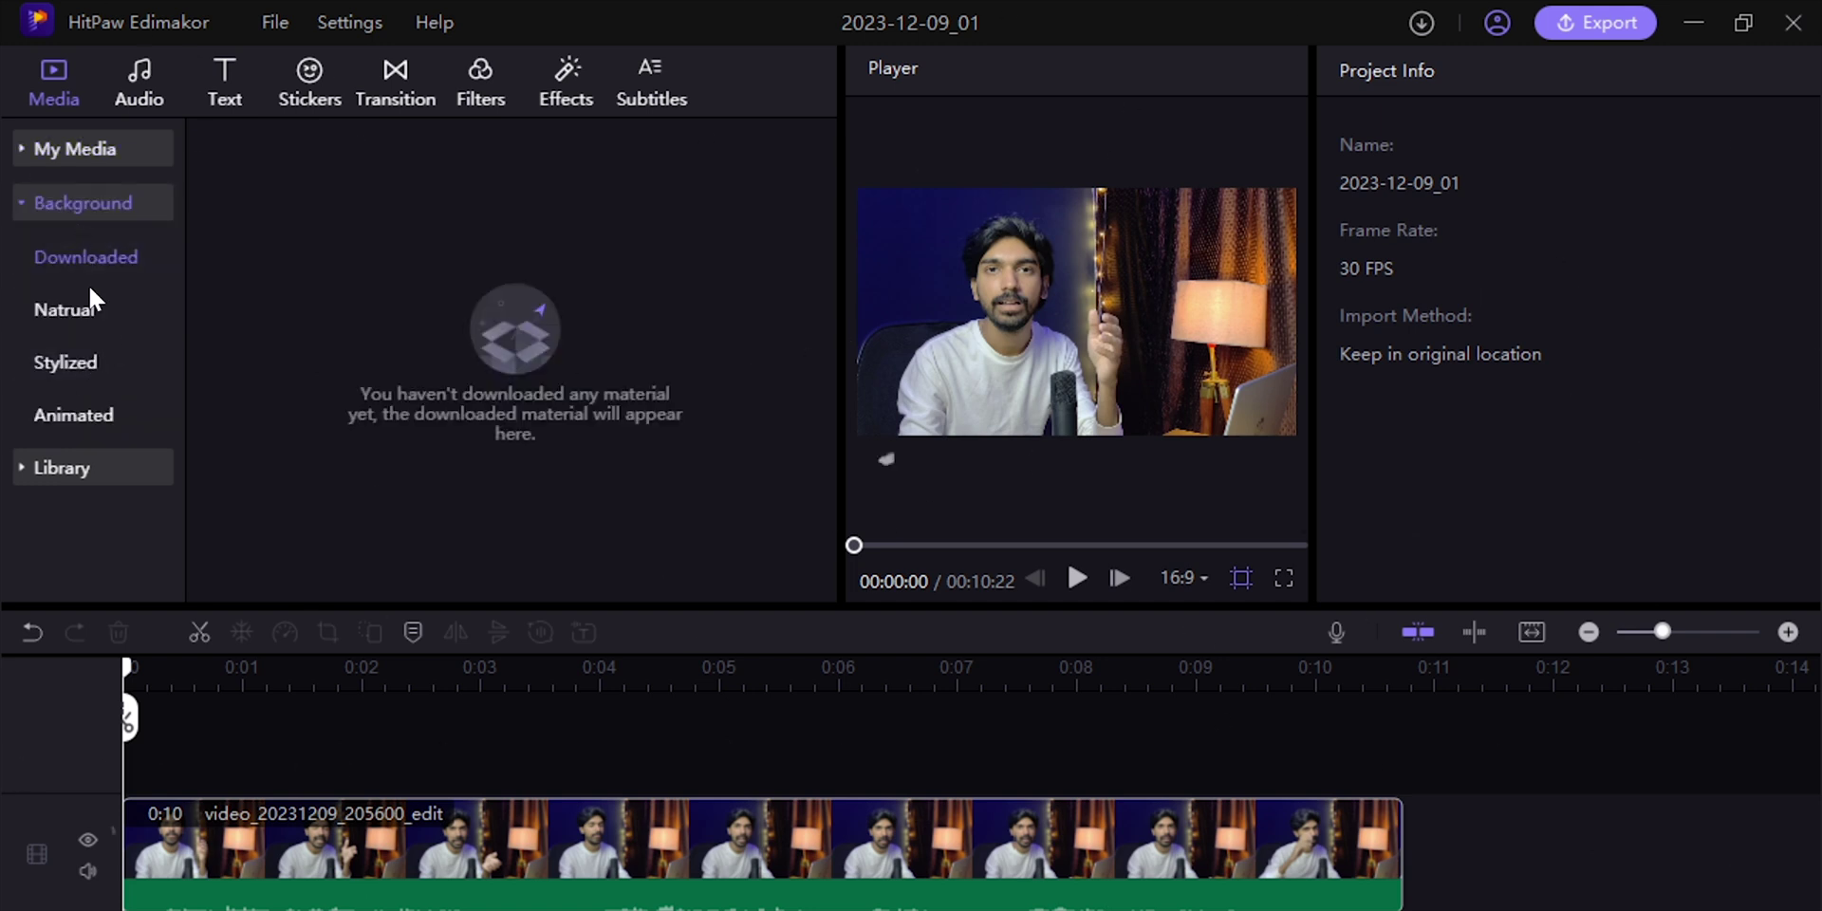
pyautogui.click(90, 308)
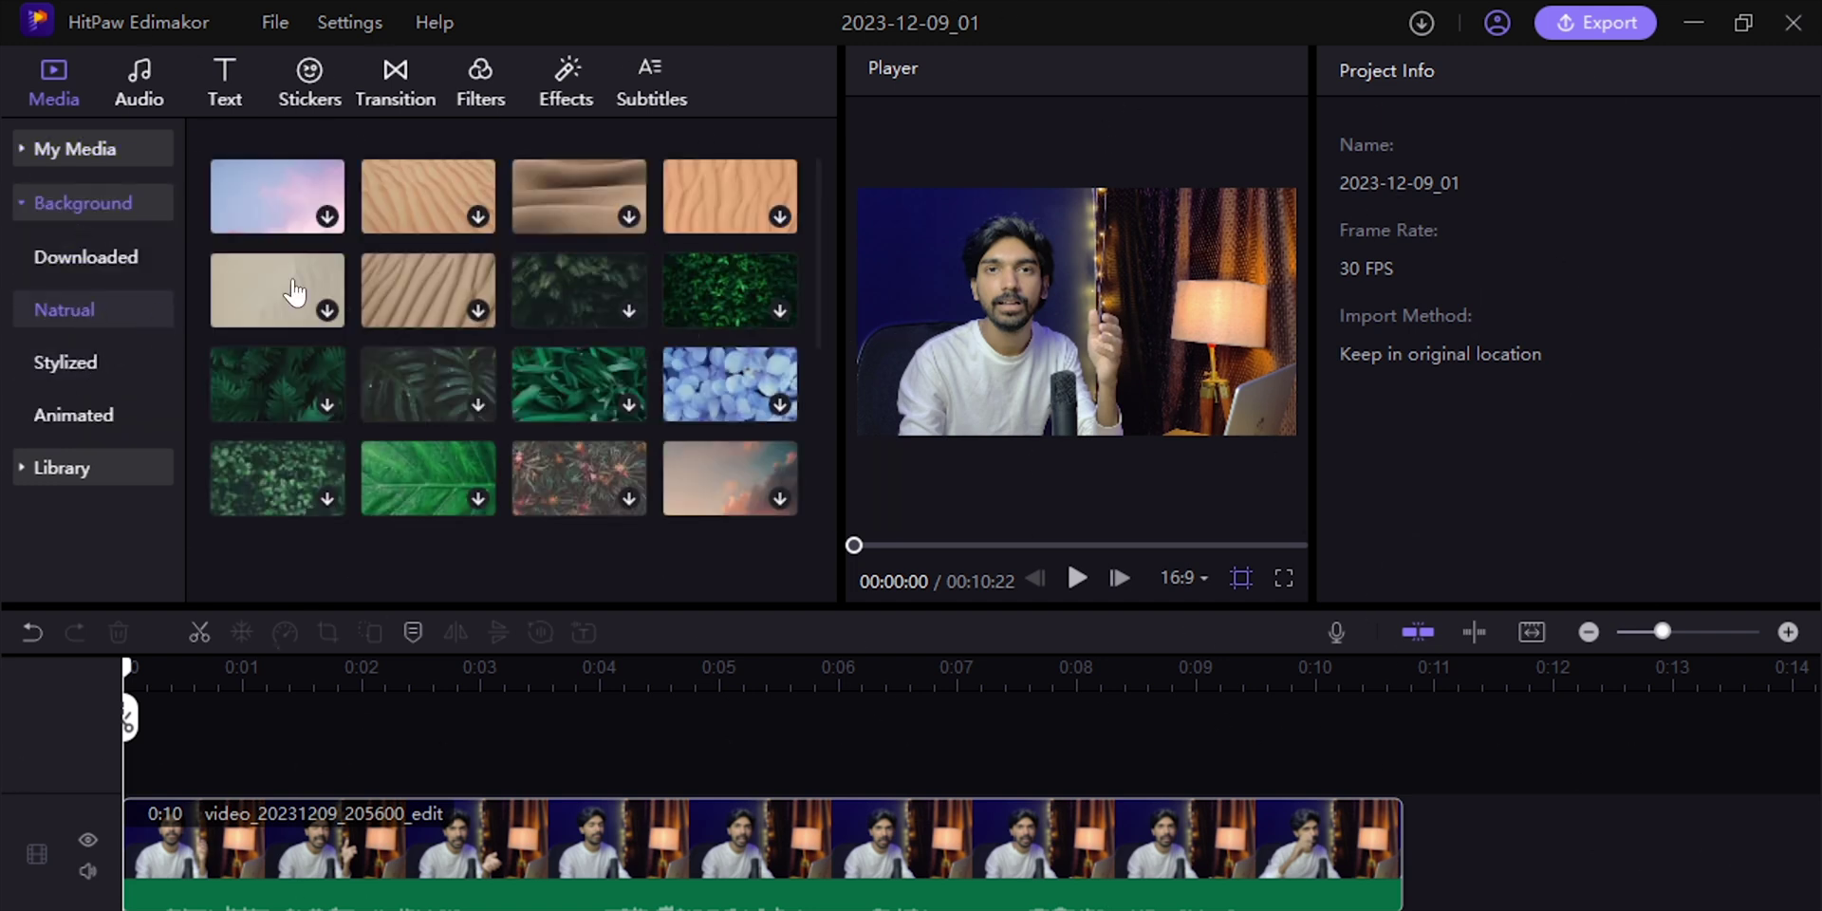
pyautogui.click(57, 364)
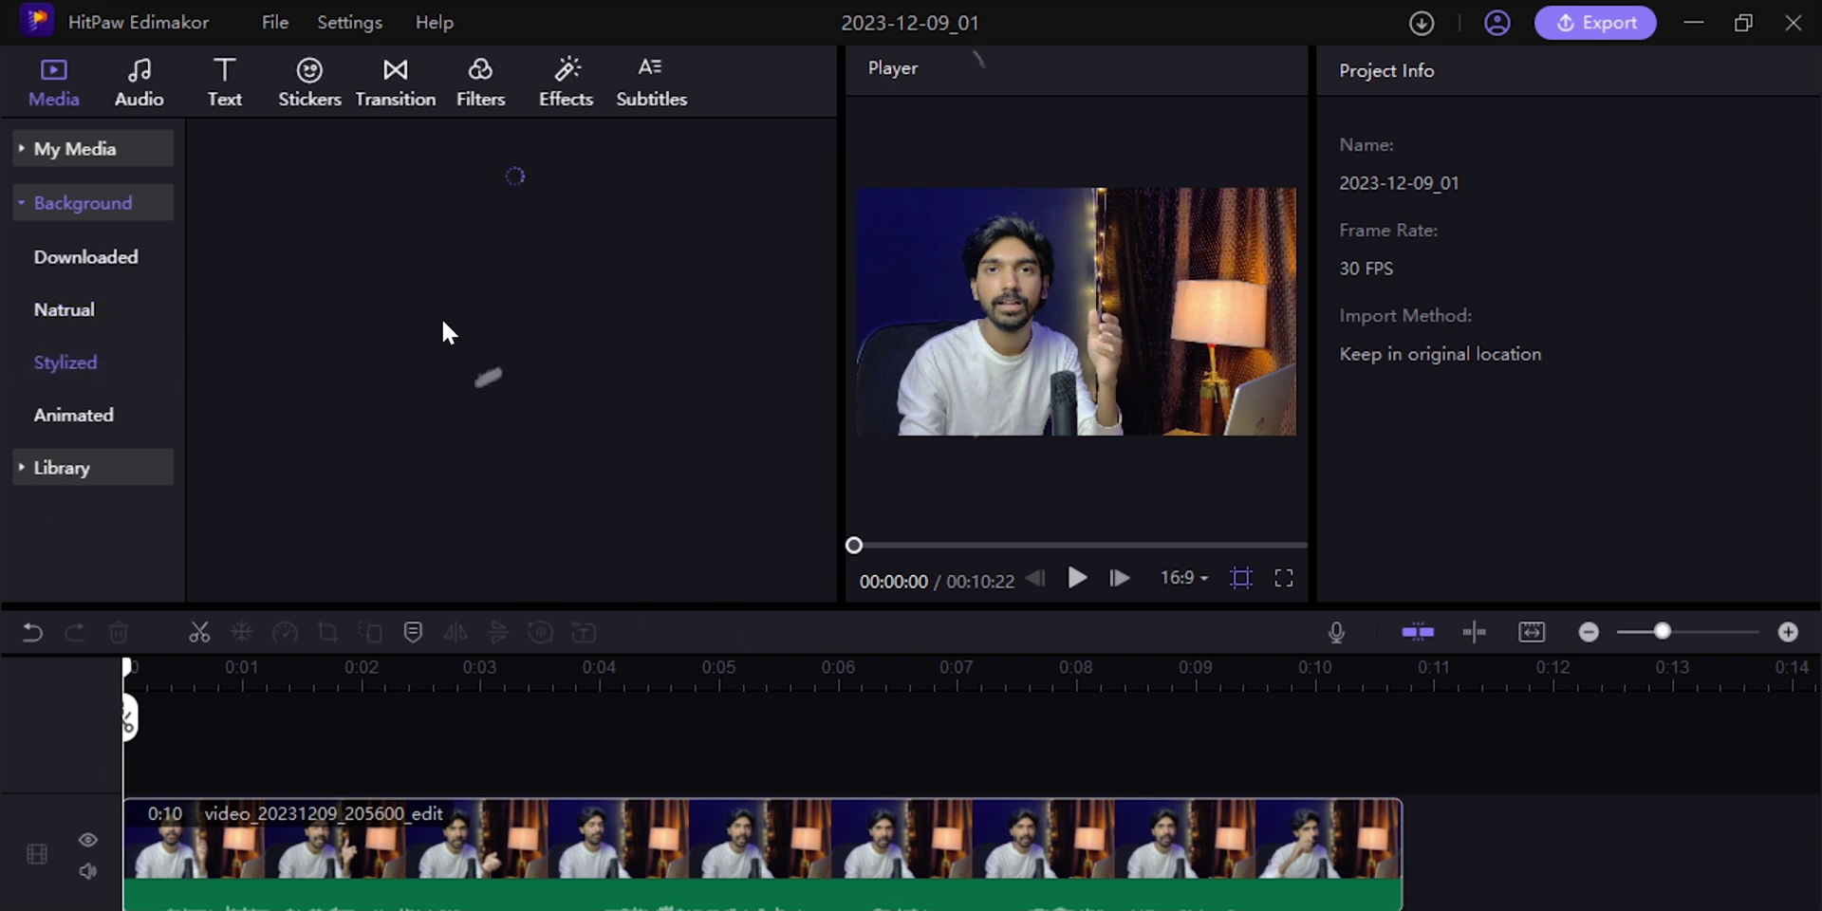
pyautogui.click(52, 415)
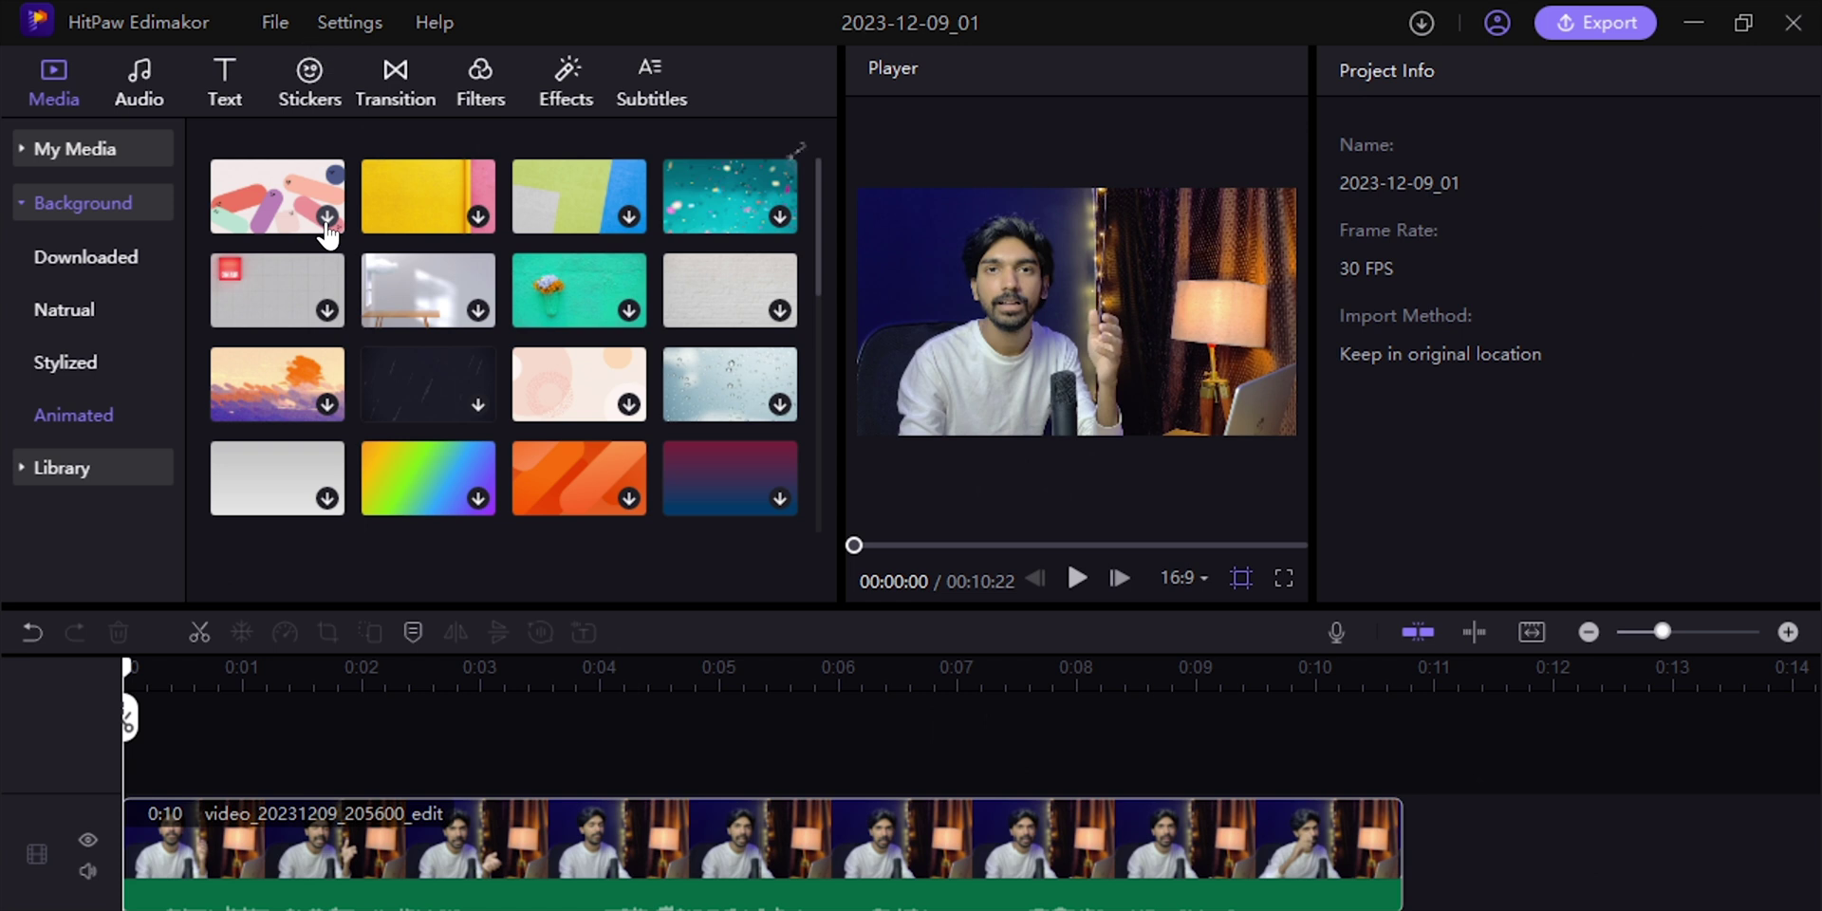
pyautogui.click(66, 466)
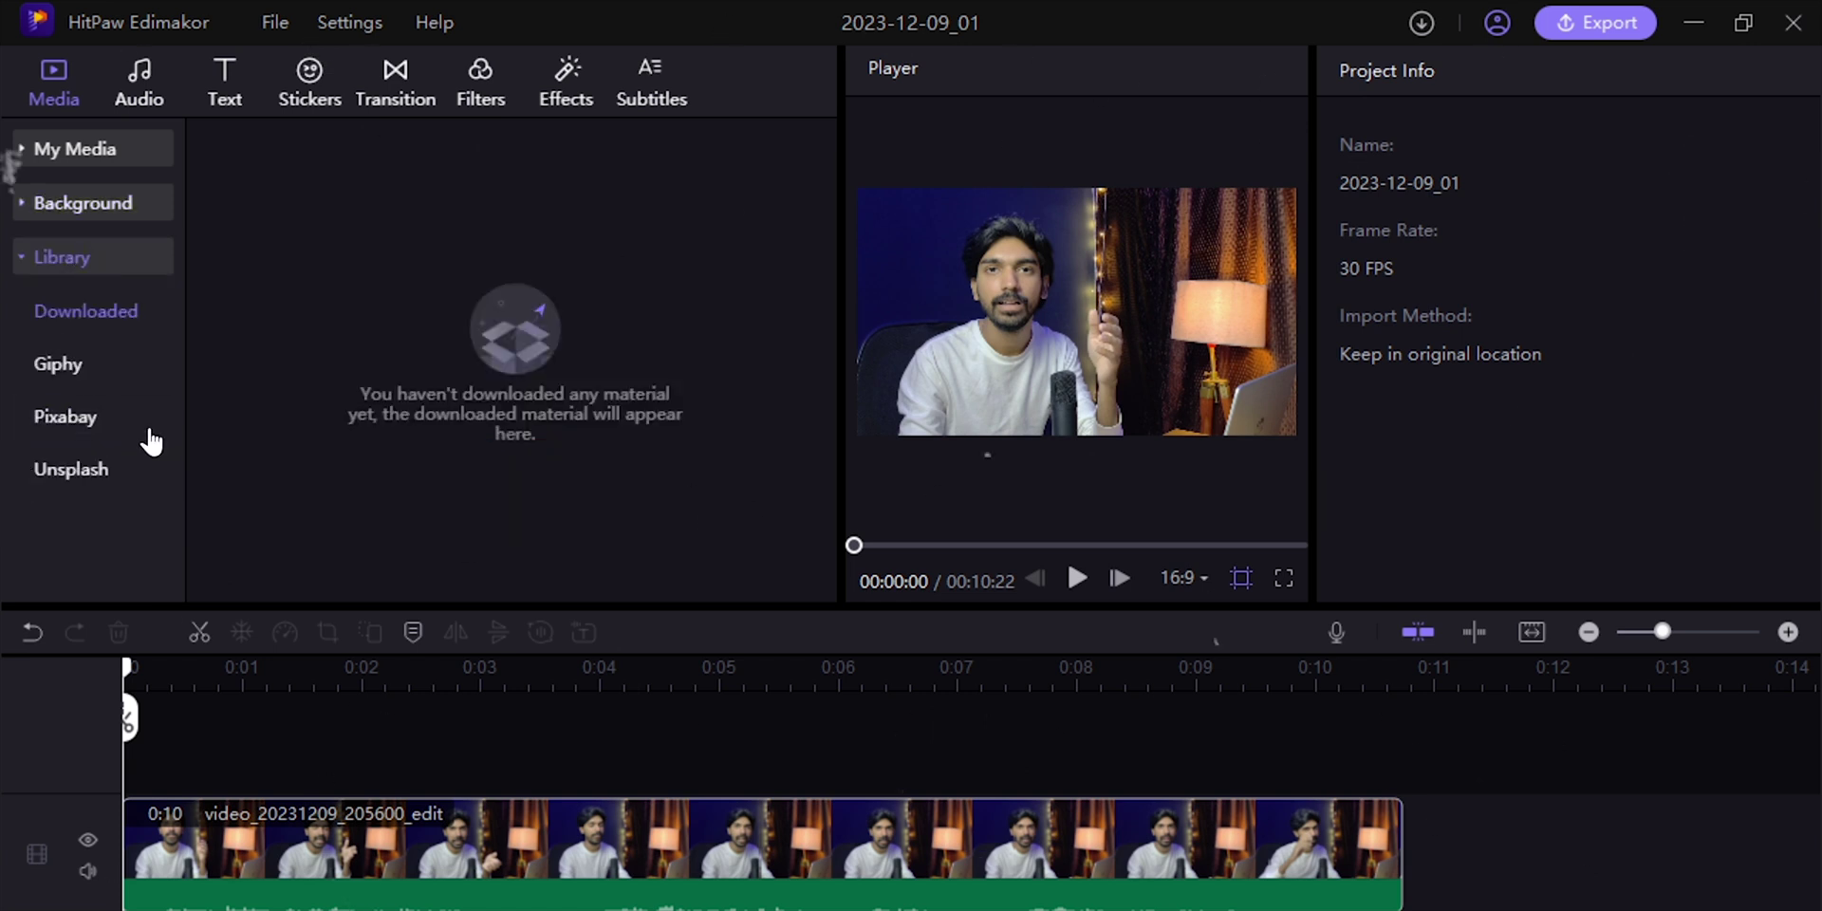
# Compare the Giphy, Pixabay and Unsplash stock libraries, then show the Instrumental music tracks
pyautogui.click(97, 365)
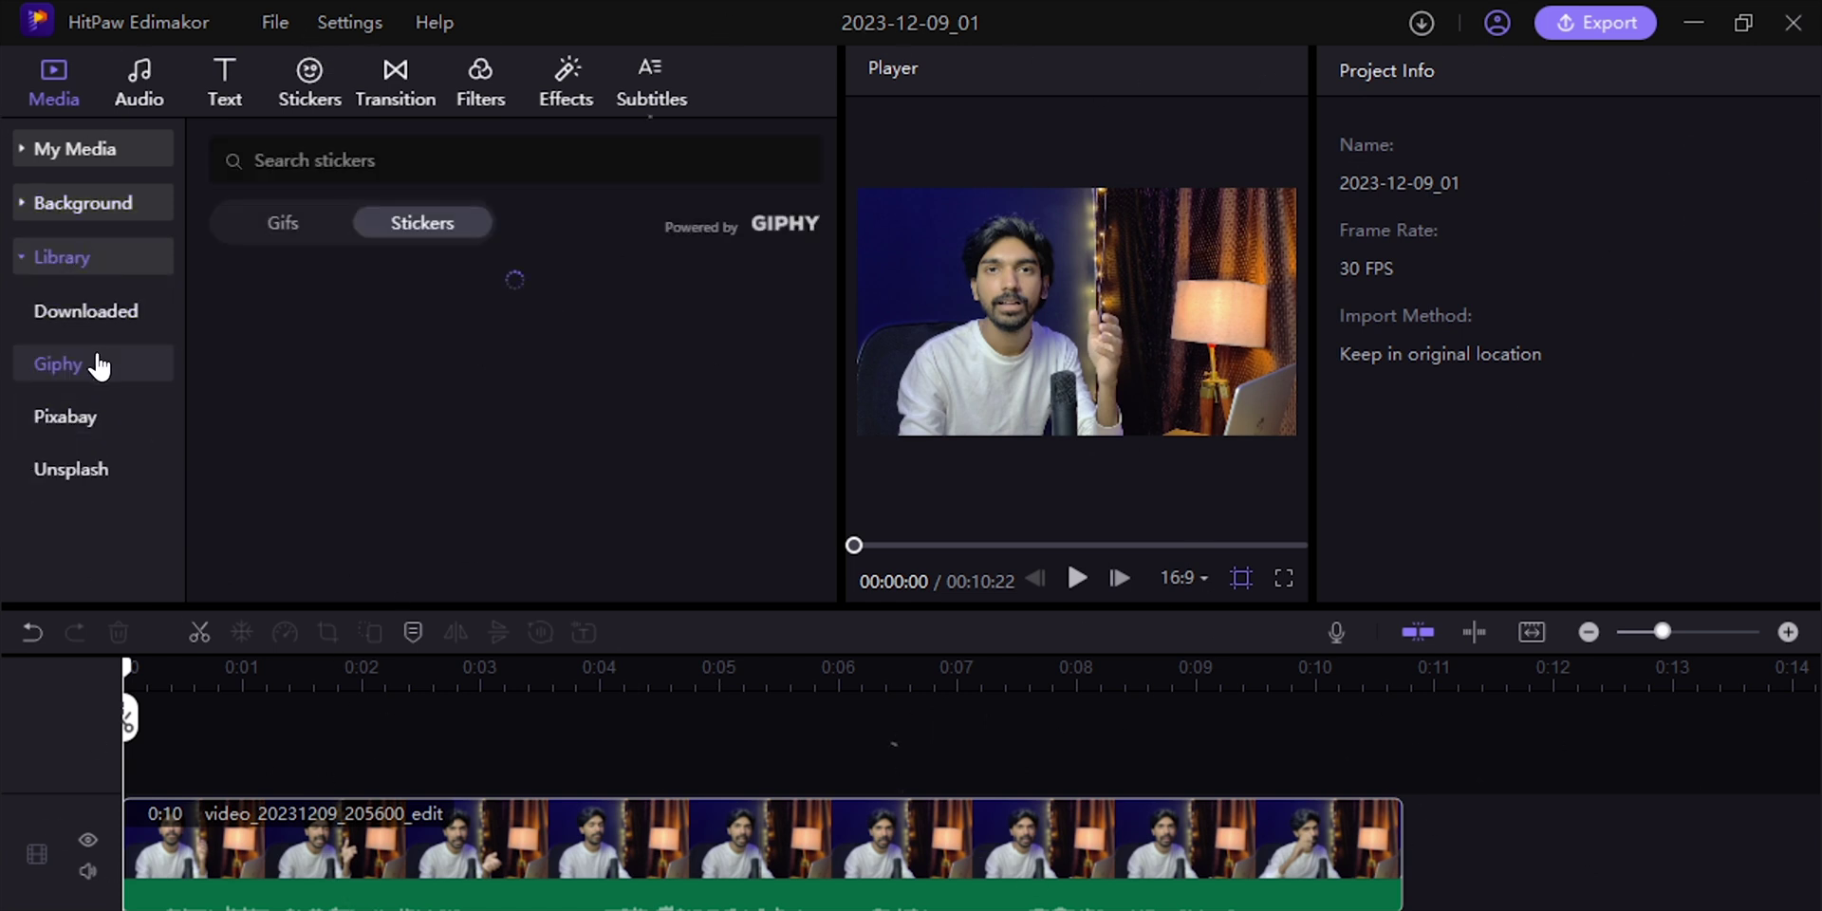
pyautogui.click(99, 418)
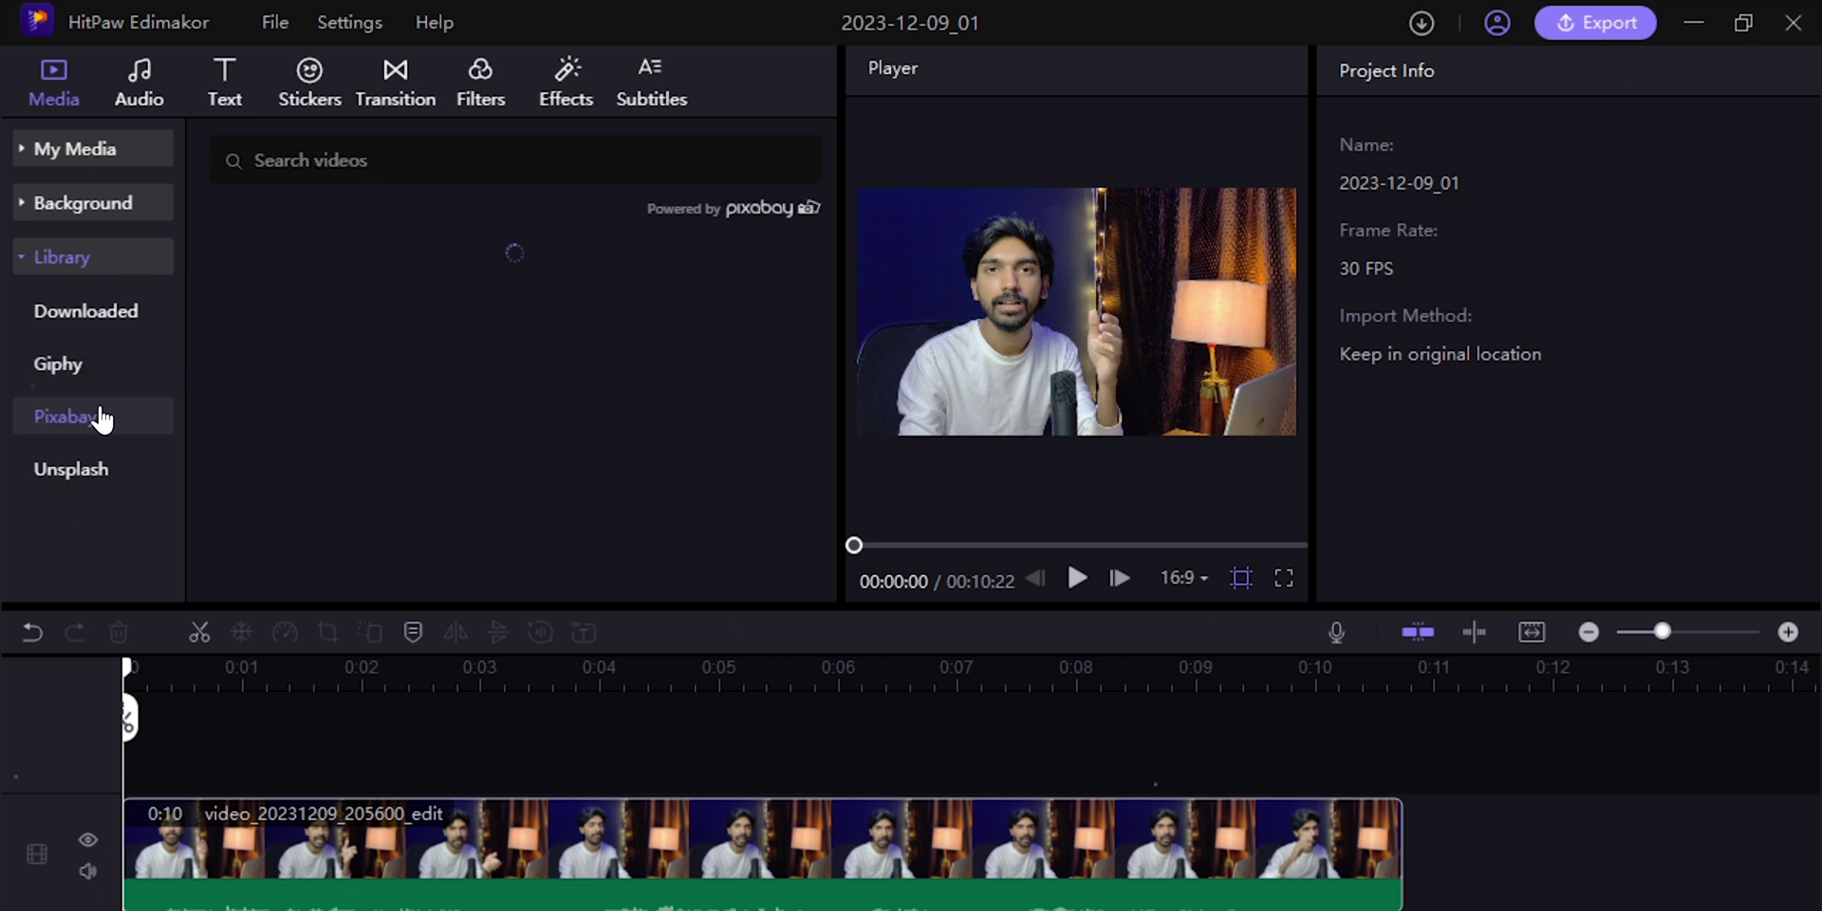
pyautogui.click(95, 469)
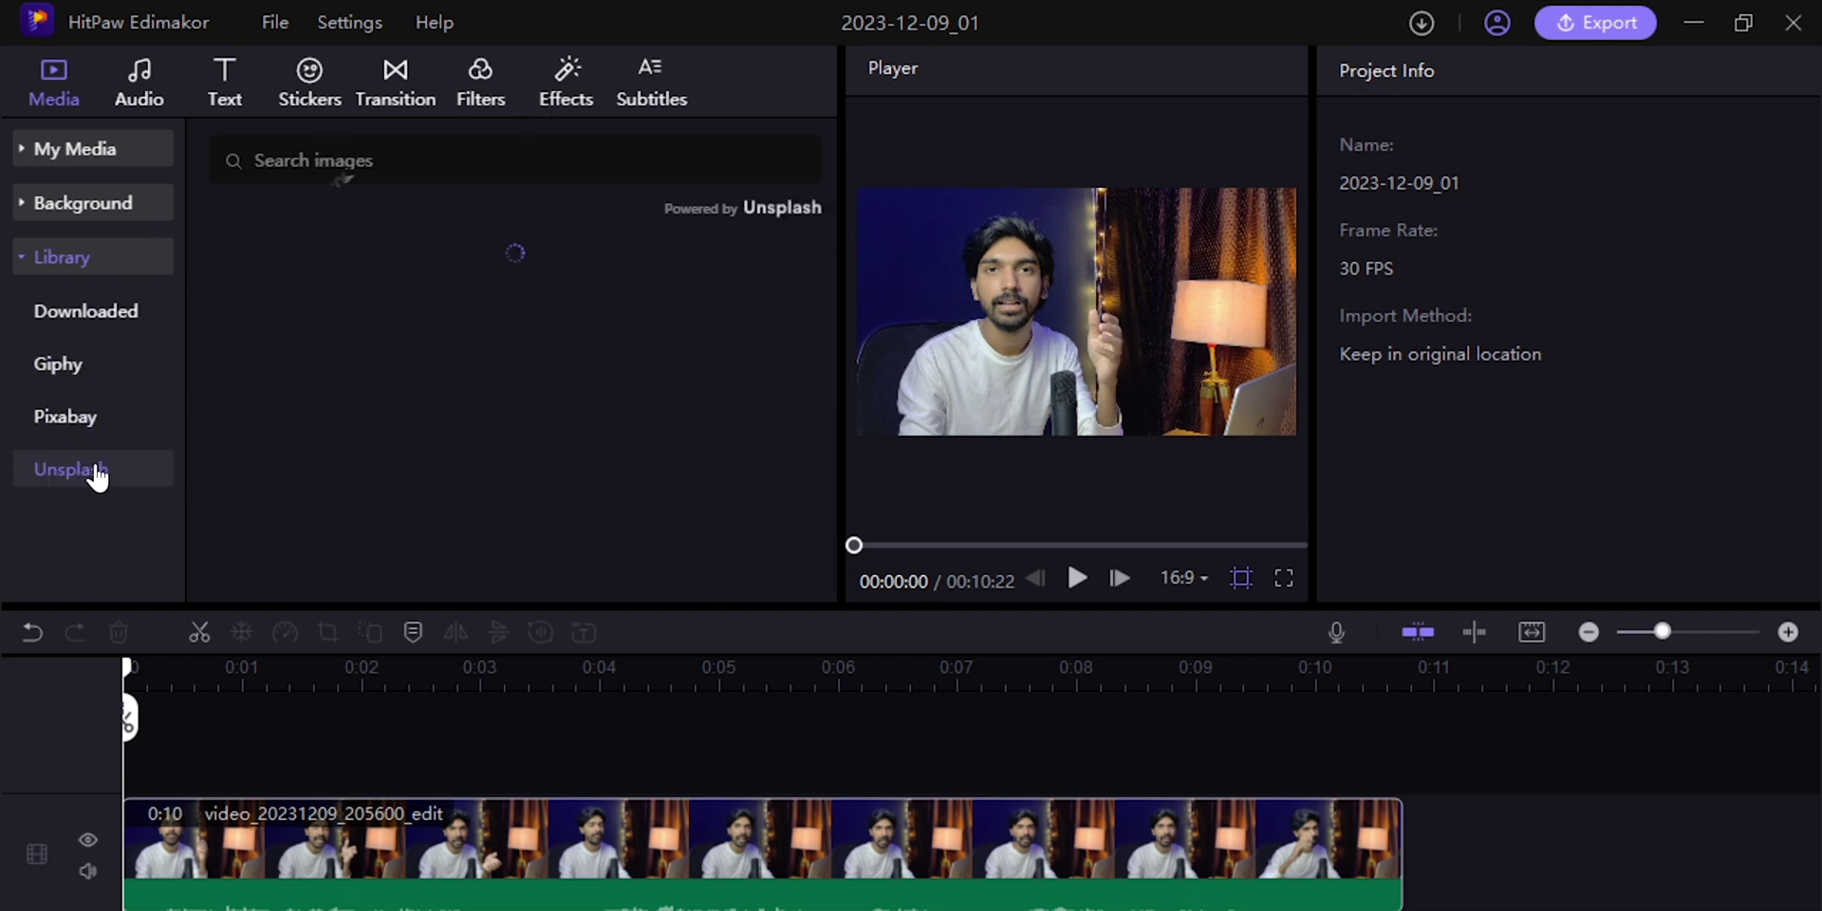
pyautogui.click(72, 373)
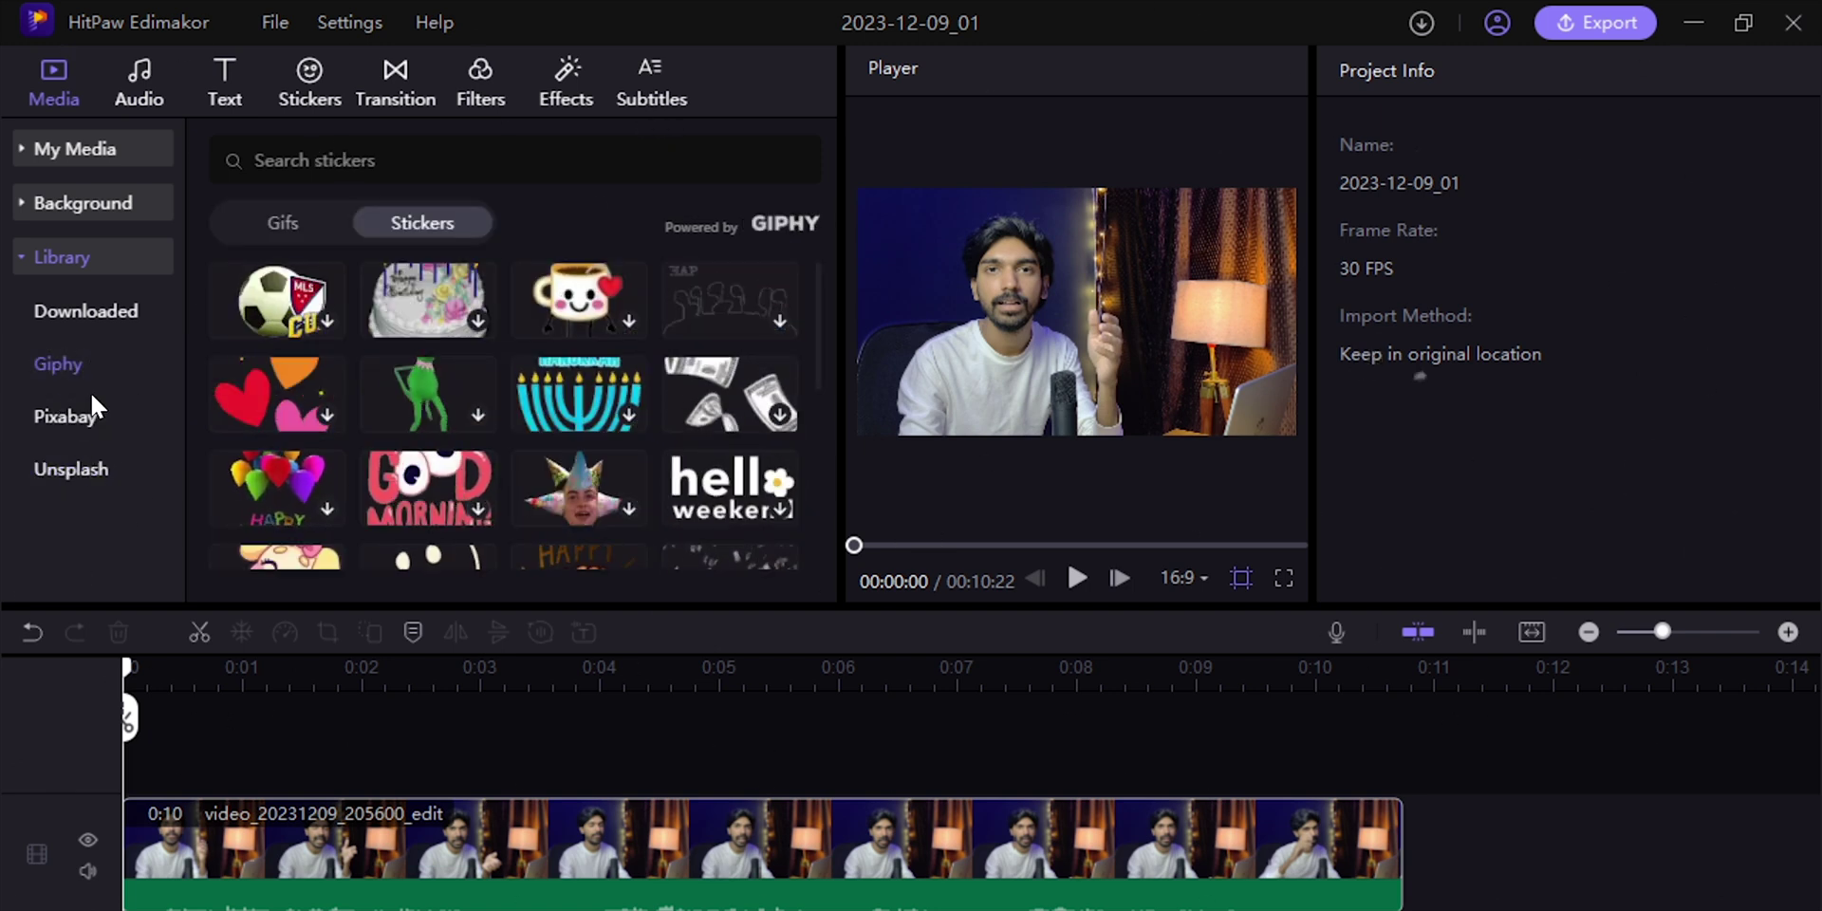
pyautogui.click(65, 415)
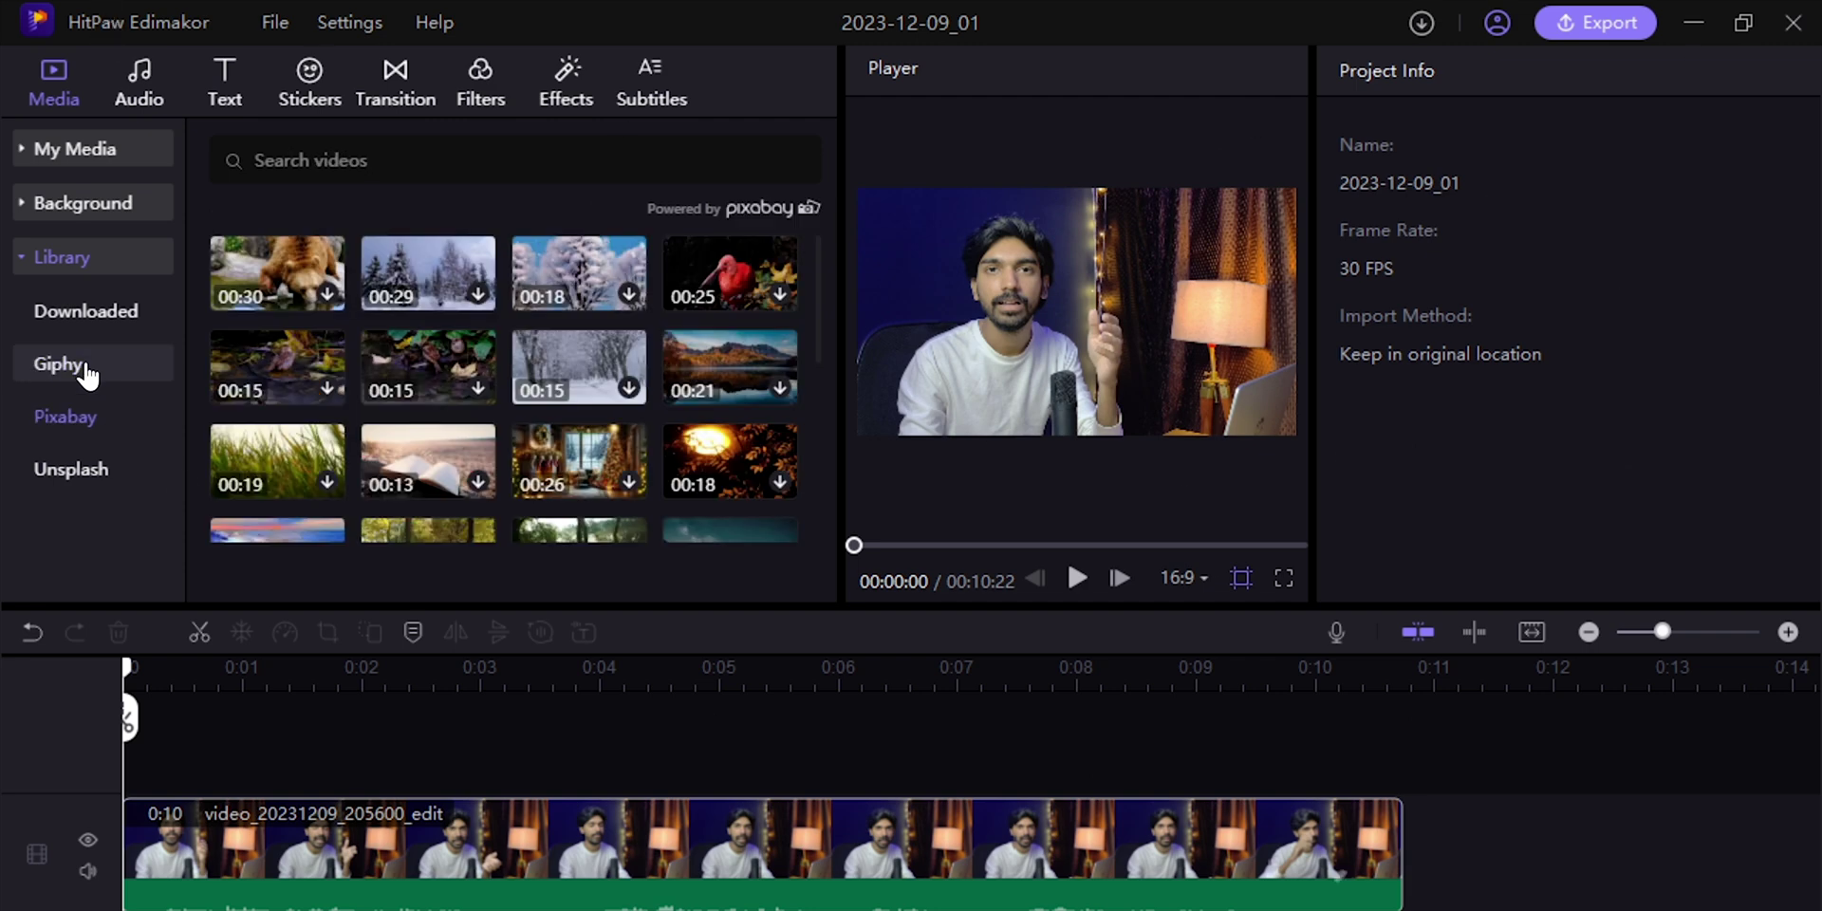
pyautogui.click(84, 372)
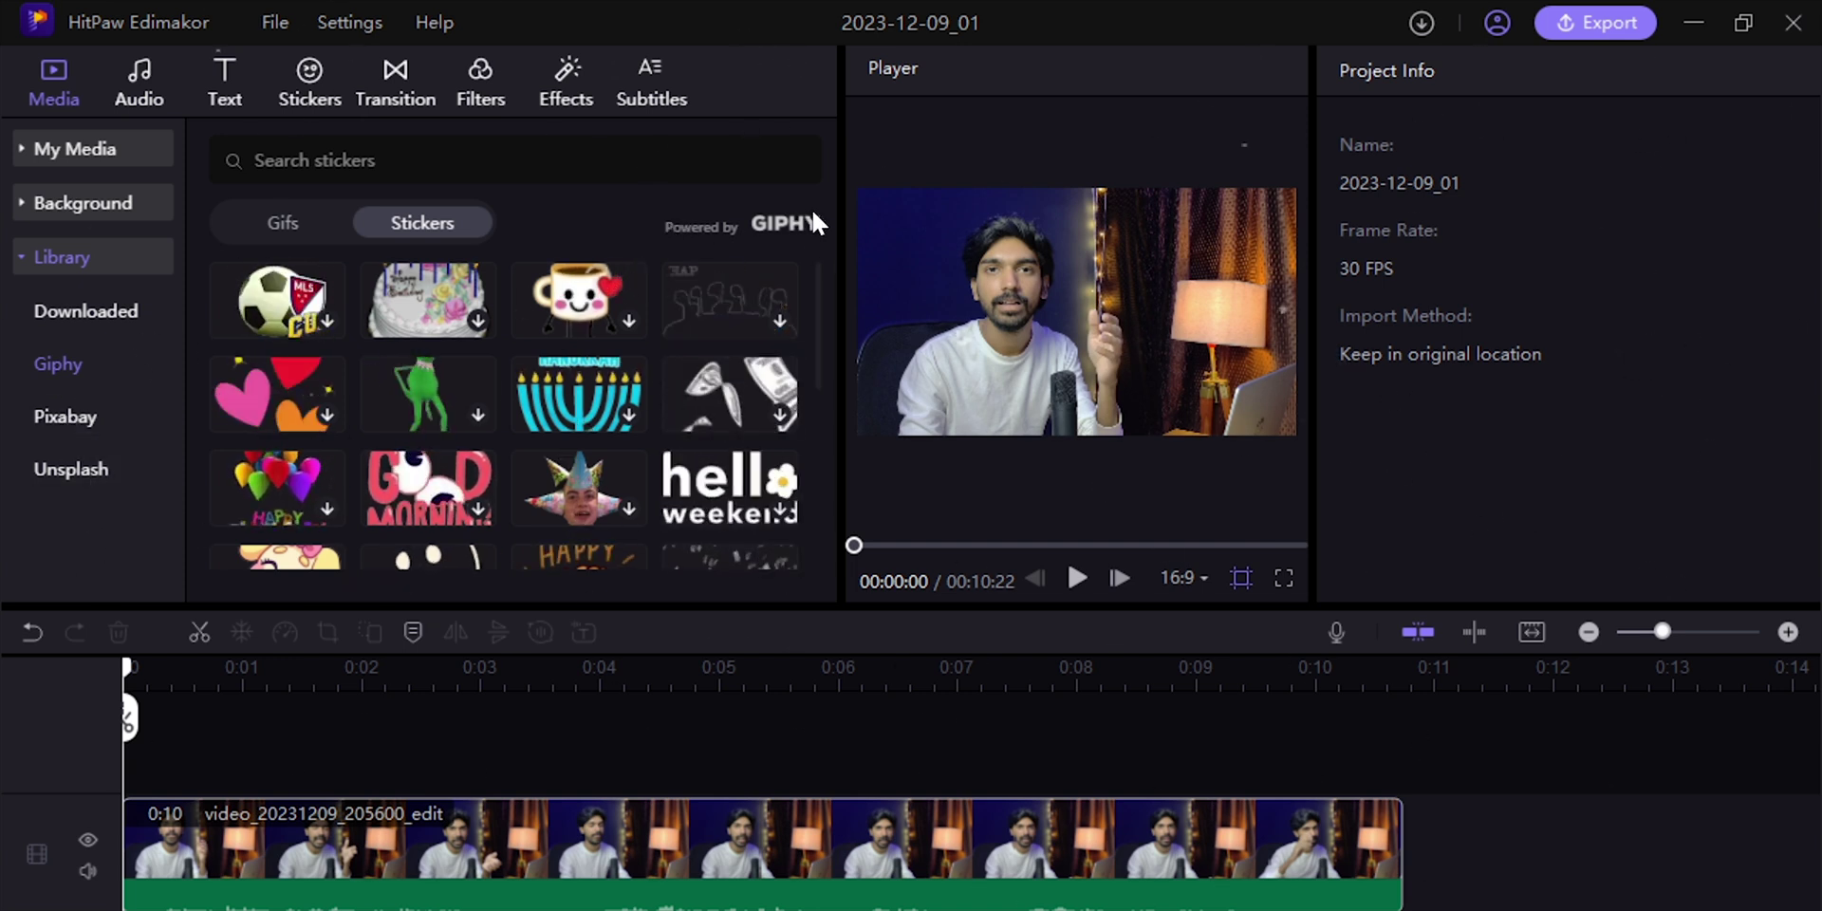
pyautogui.click(76, 417)
pyautogui.click(72, 469)
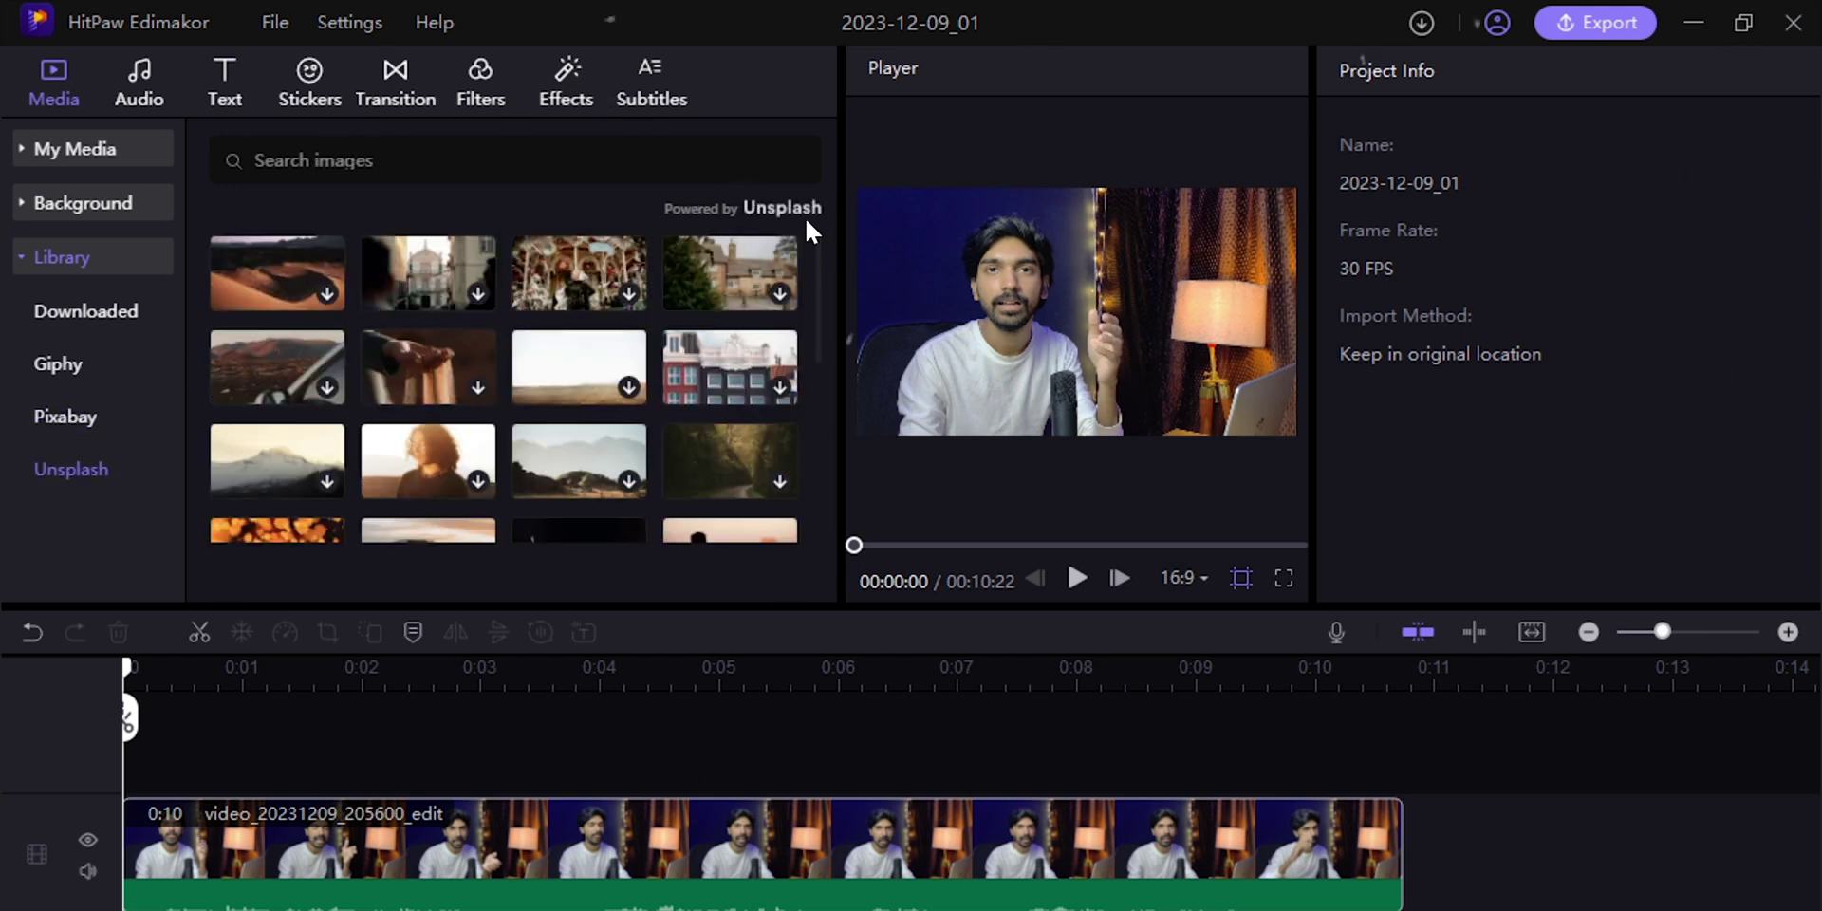
pyautogui.click(145, 85)
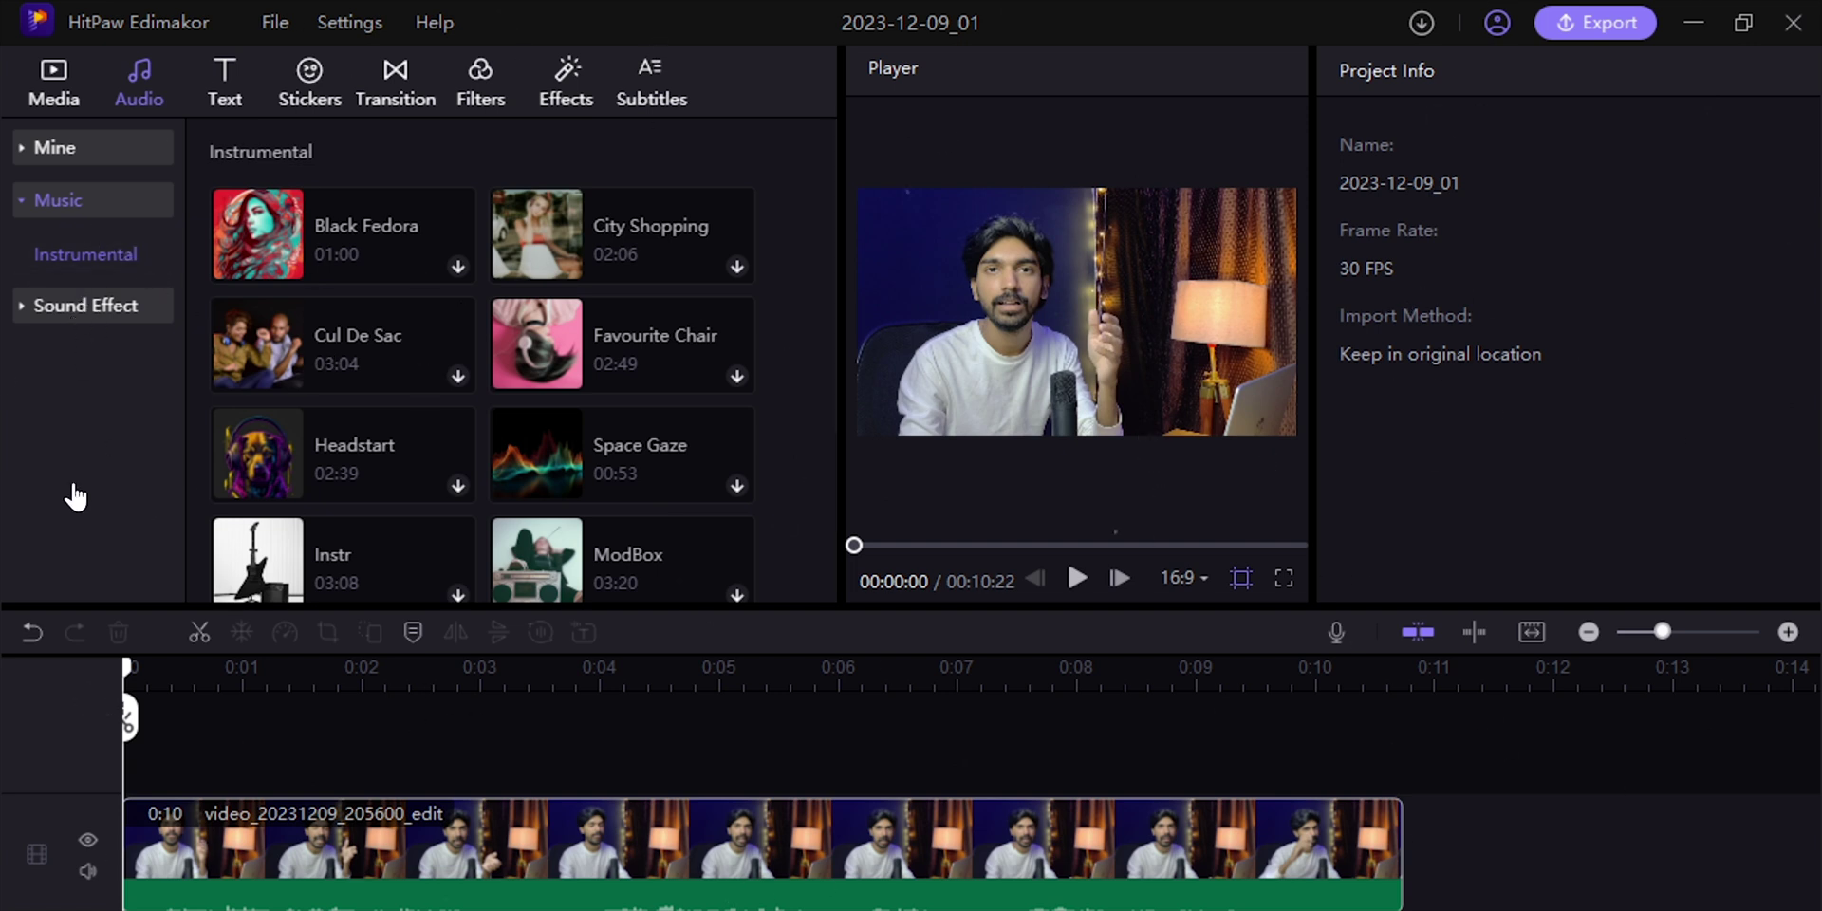
# Browse the Nature, Effects and Normal sound effect categories
pyautogui.click(89, 305)
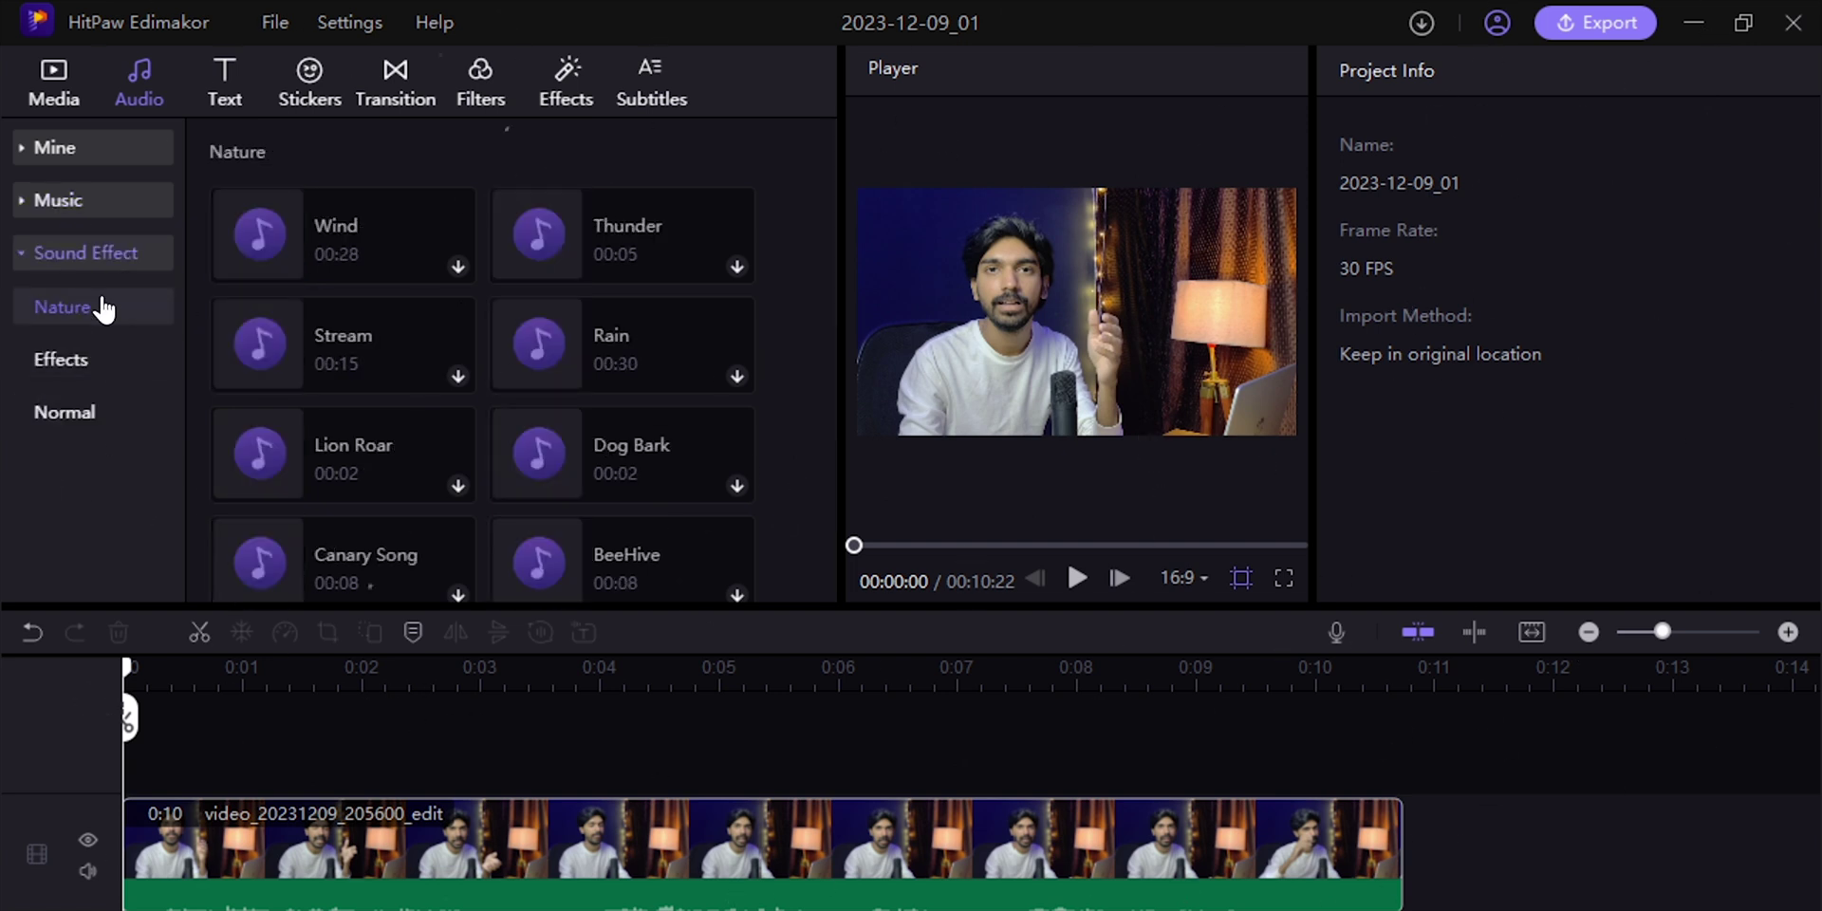
pyautogui.click(94, 359)
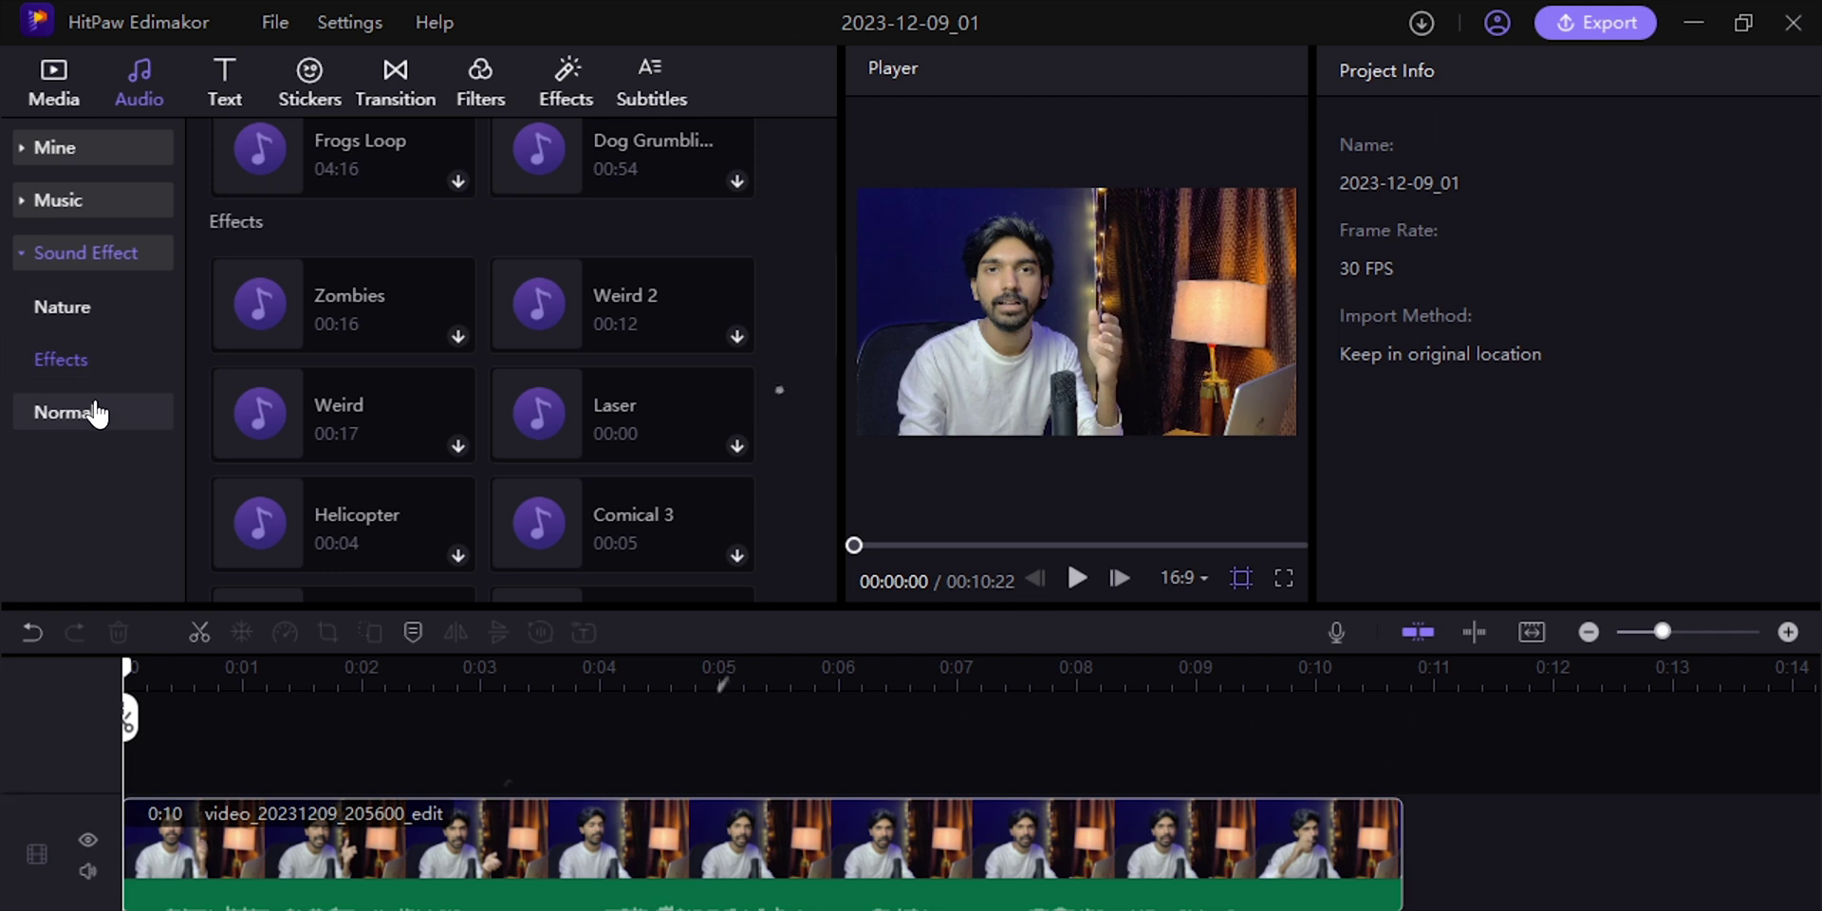
pyautogui.click(95, 412)
pyautogui.click(48, 311)
pyautogui.click(93, 370)
pyautogui.click(95, 414)
pyautogui.scroll(-1, 446, 404)
pyautogui.scroll(8, 441, 406)
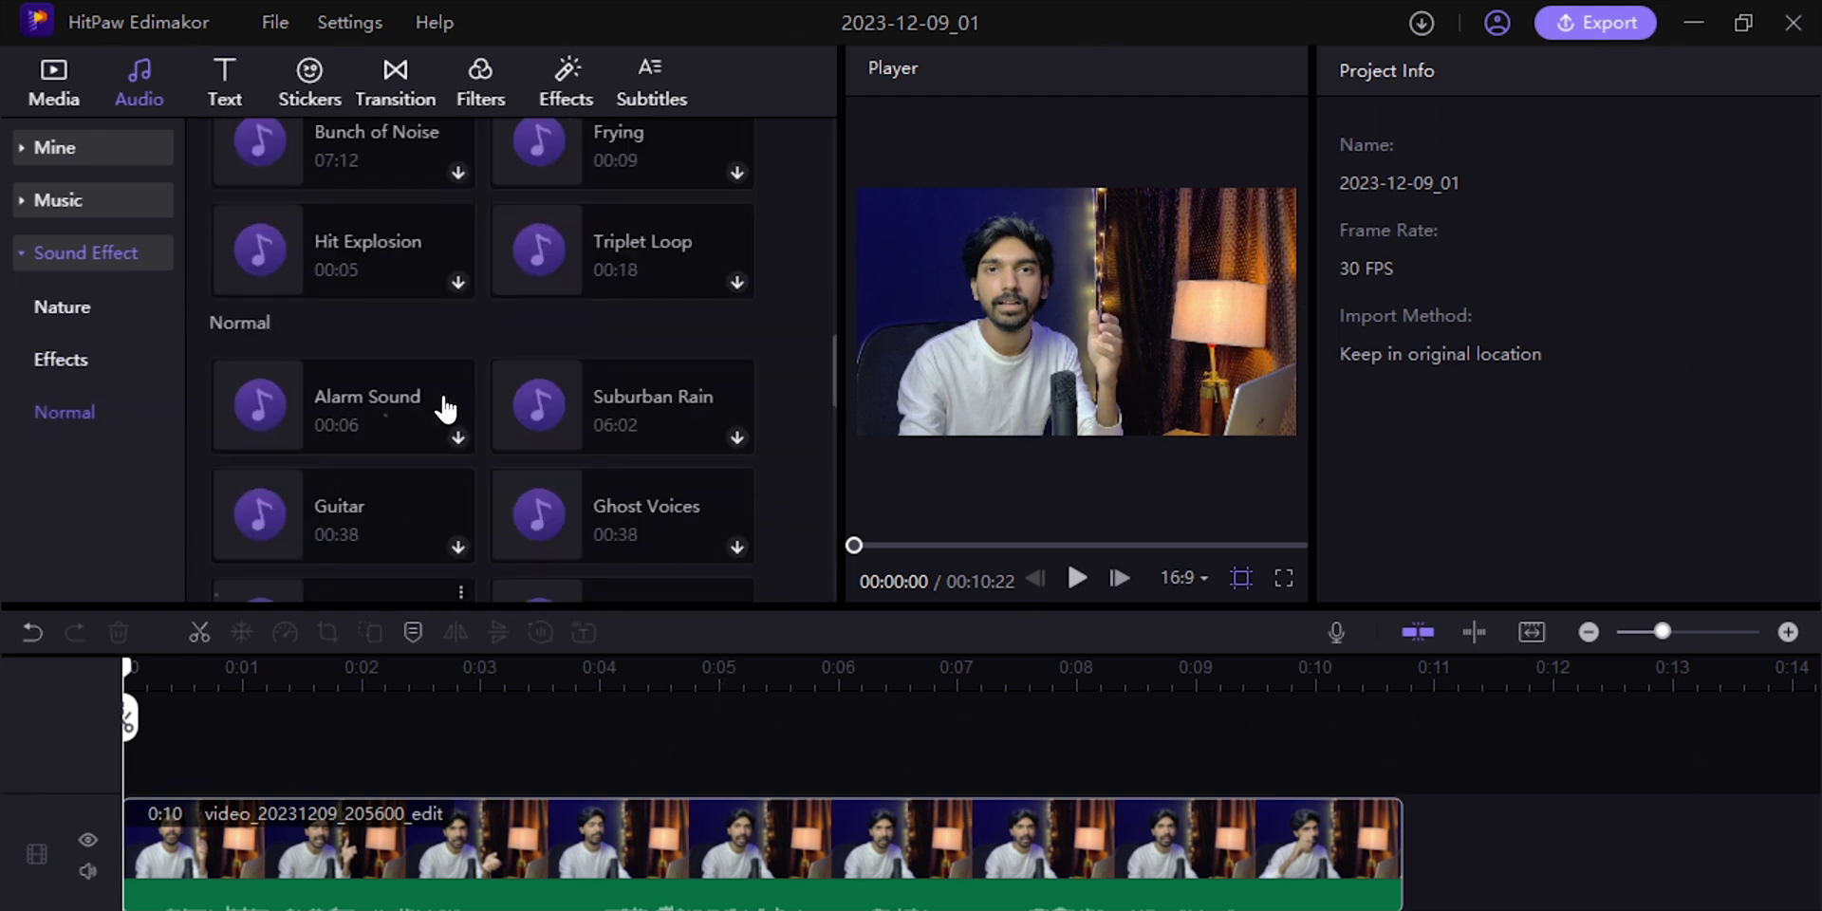
pyautogui.click(225, 83)
# Scroll through the saved text materials and the Basic text style presets
pyautogui.click(122, 254)
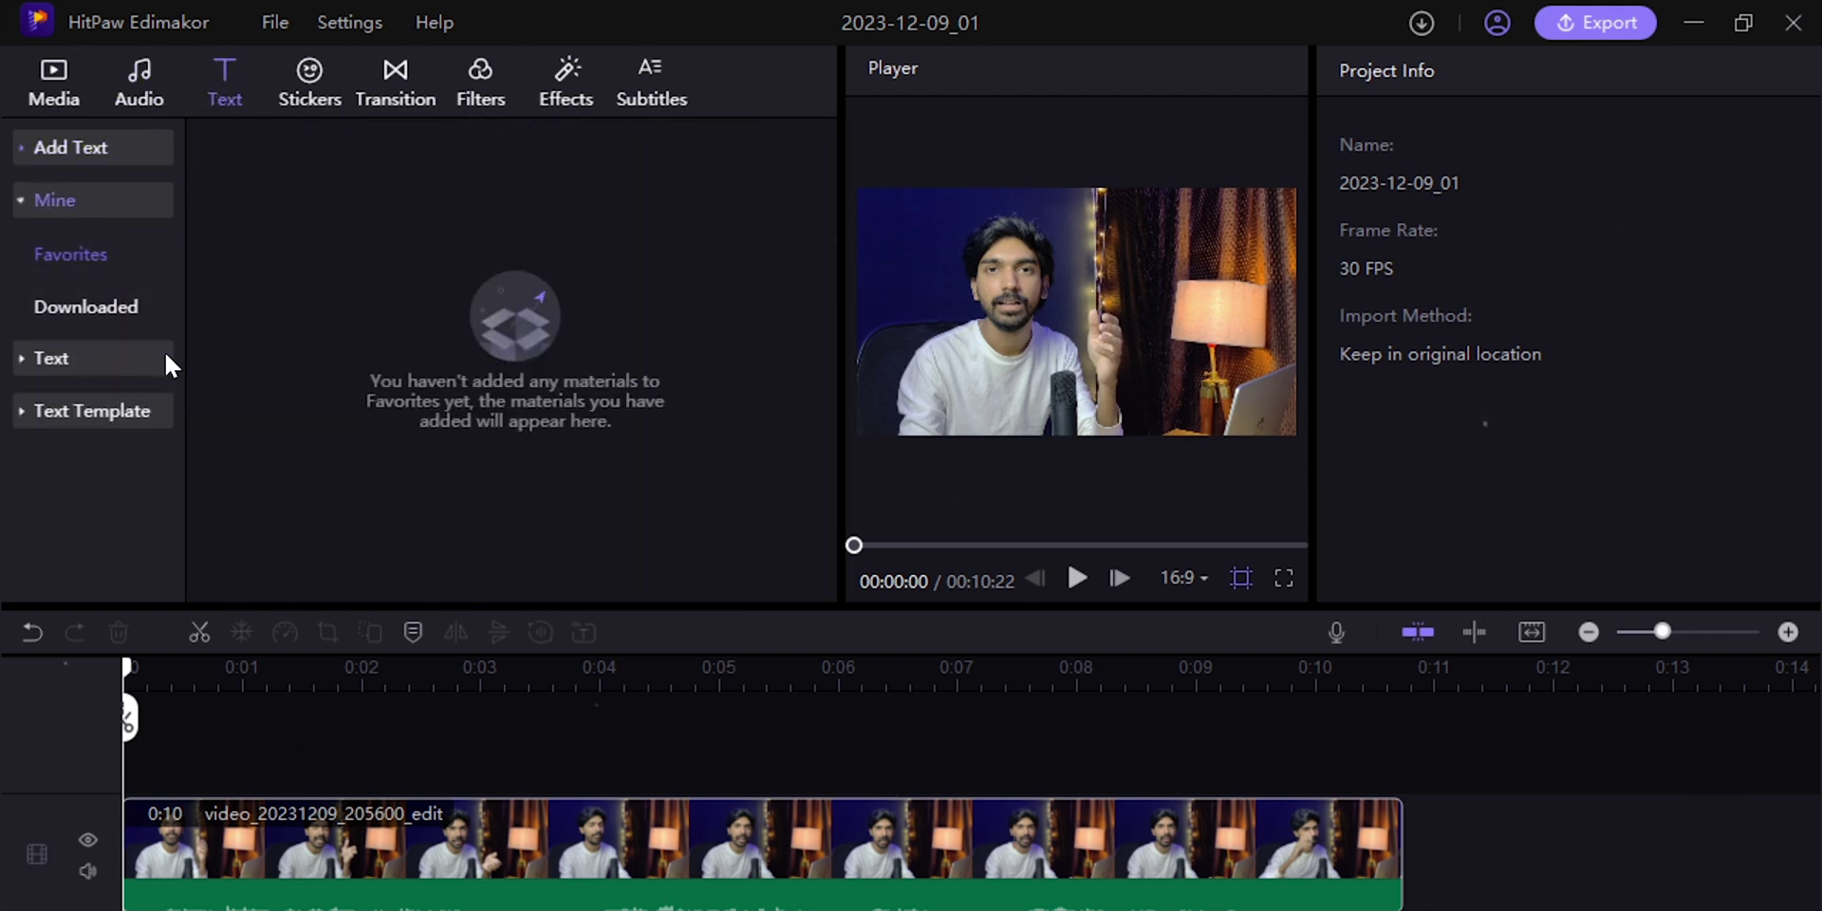
pyautogui.click(73, 361)
pyautogui.scroll(-2, 353, 299)
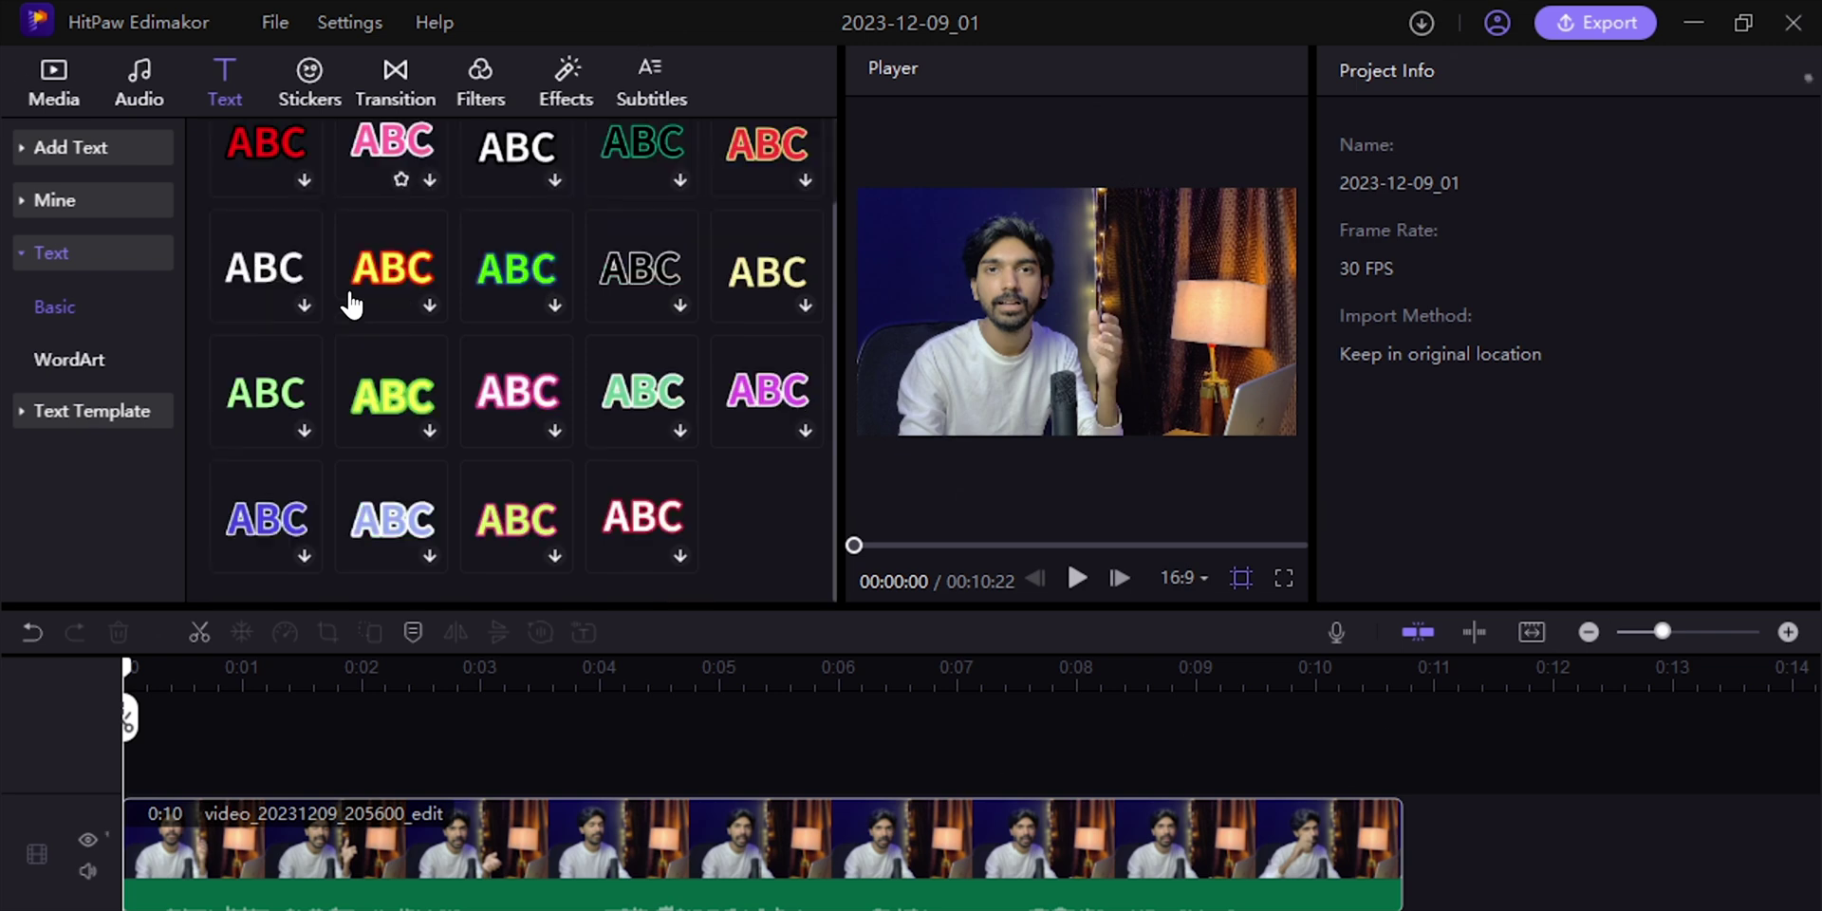
pyautogui.scroll(2, 375, 313)
pyautogui.scroll(-2, 361, 338)
pyautogui.scroll(-2, 360, 337)
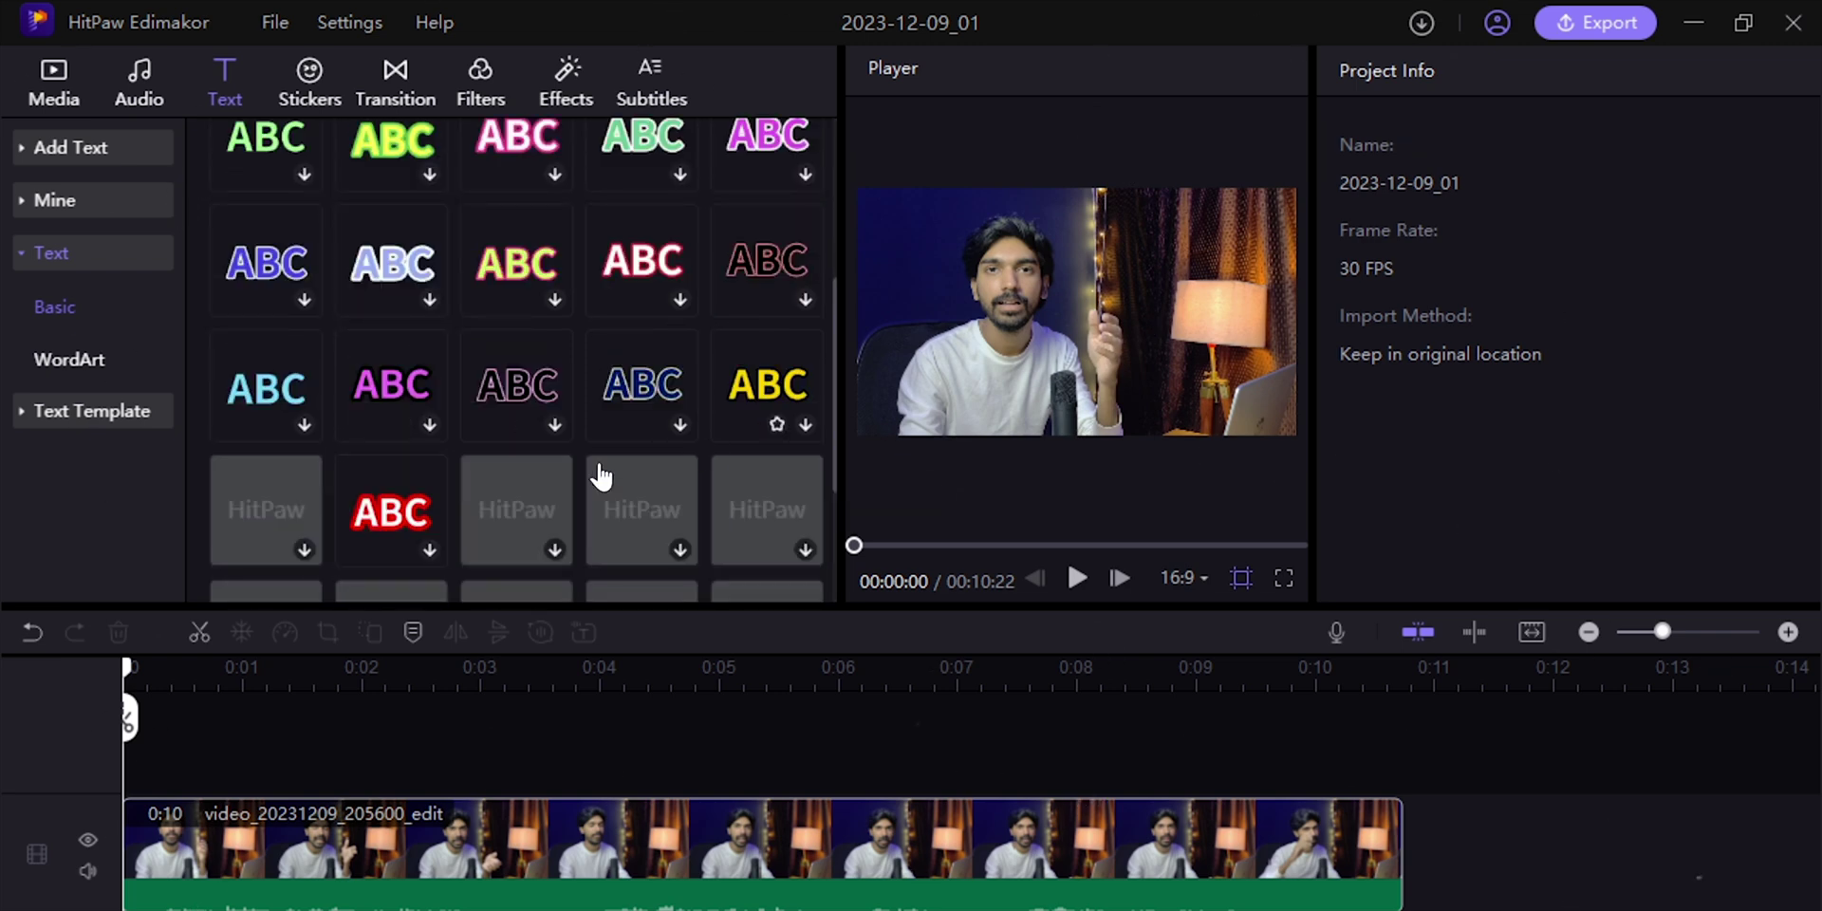
pyautogui.scroll(-2, 569, 399)
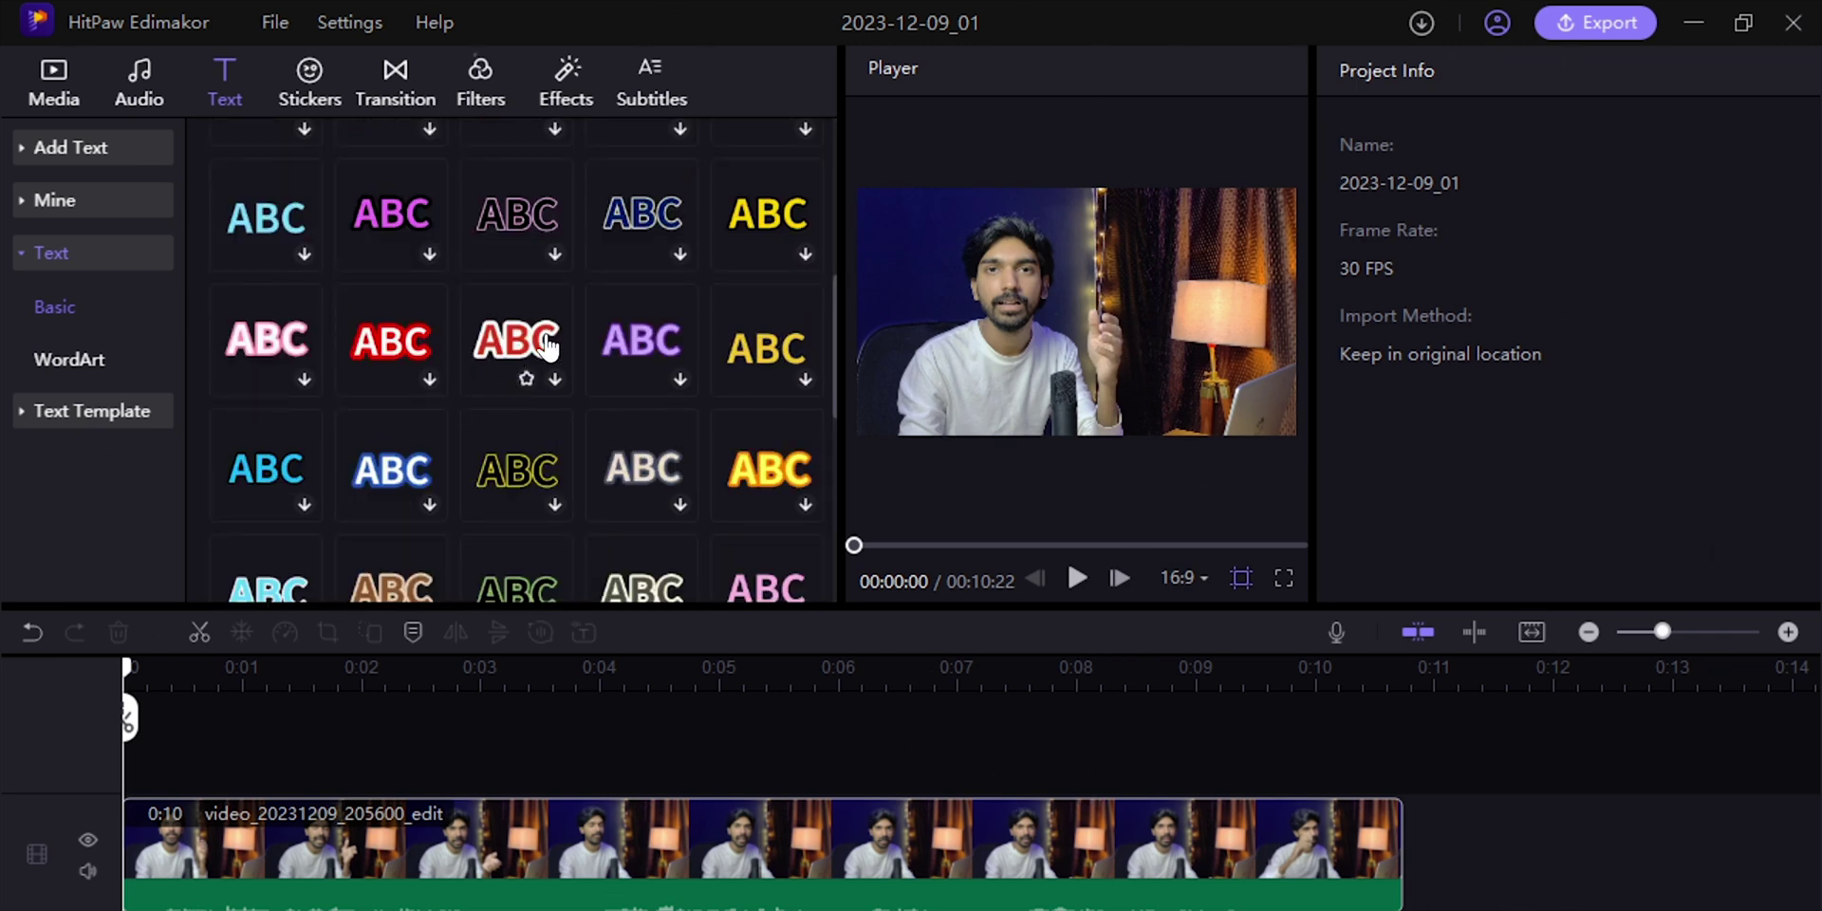
pyautogui.scroll(-2, 545, 352)
pyautogui.scroll(8, 488, 366)
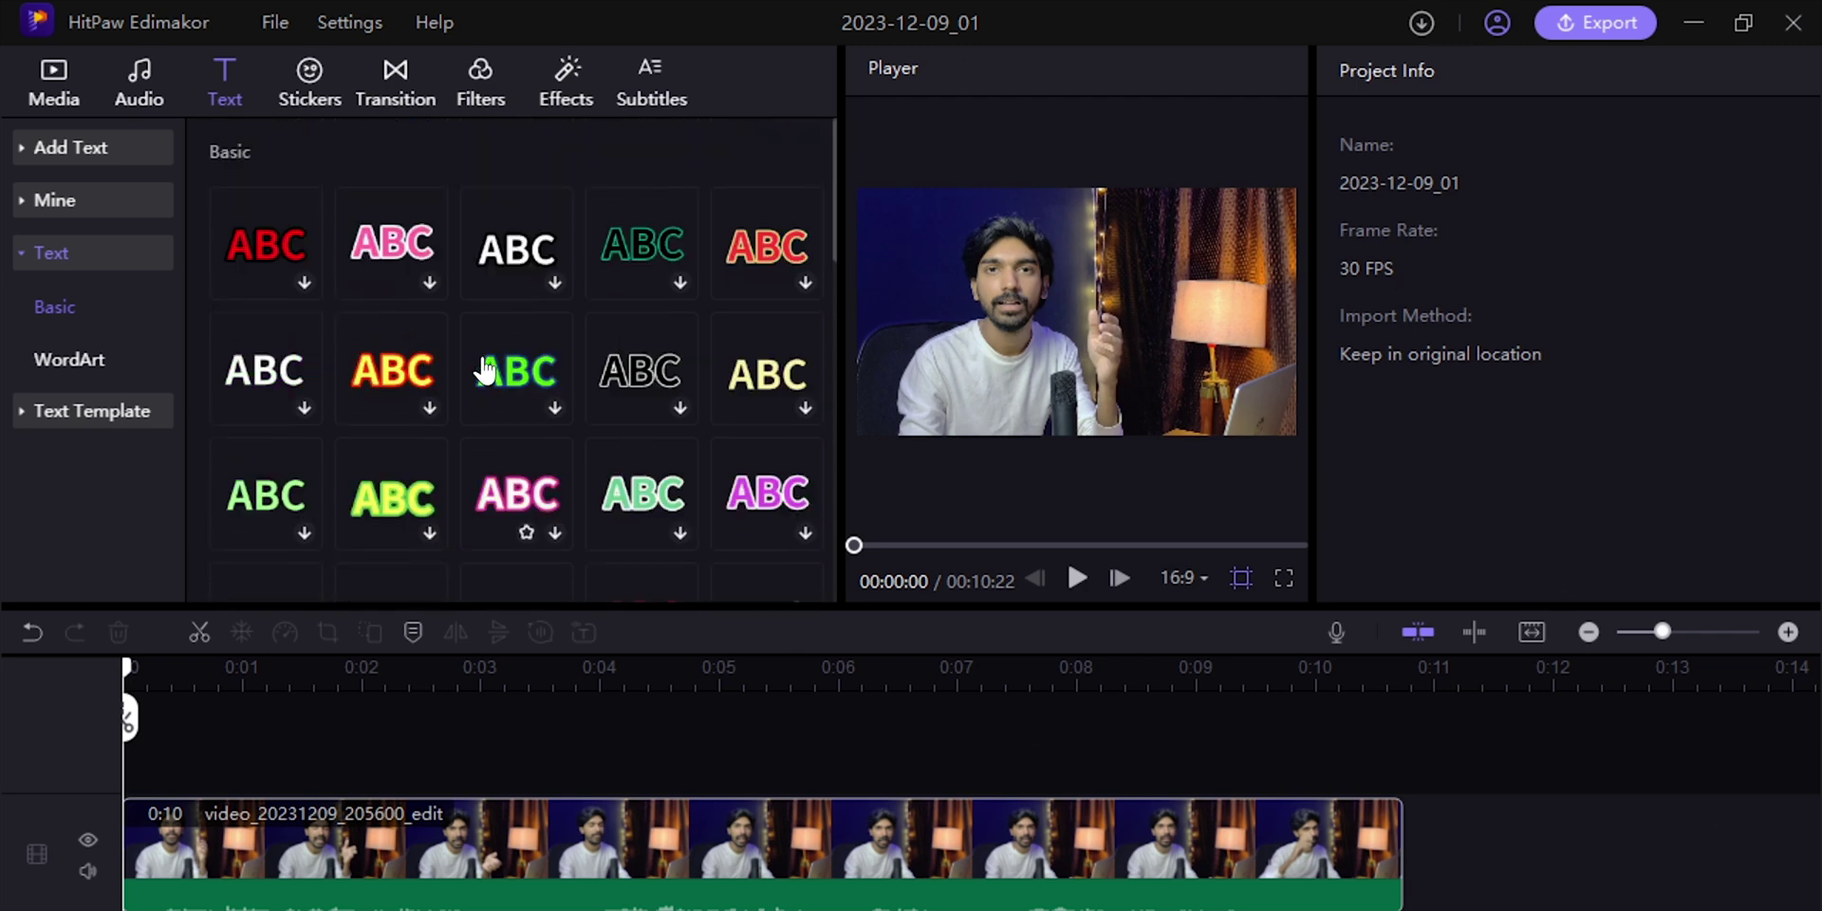
# Download the red ABC text style and add it to the timeline above the video
pyautogui.click(303, 282)
pyautogui.moveTo(260, 244); pyautogui.dragTo(258, 731)
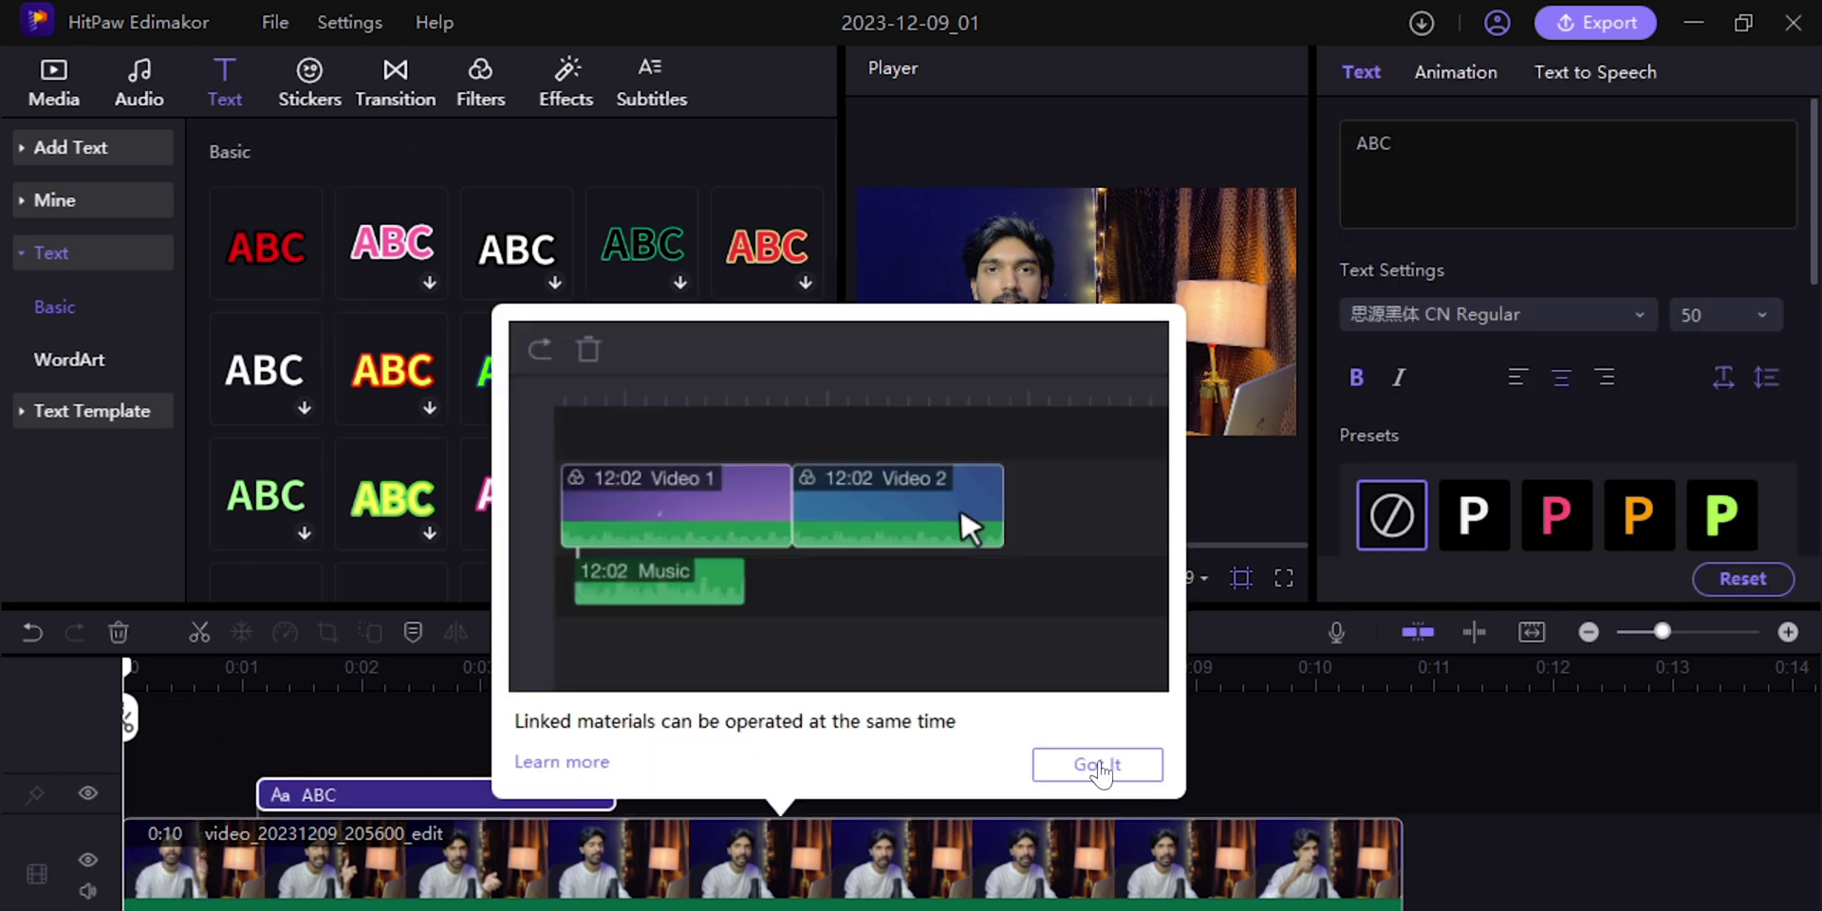
pyautogui.click(1099, 766)
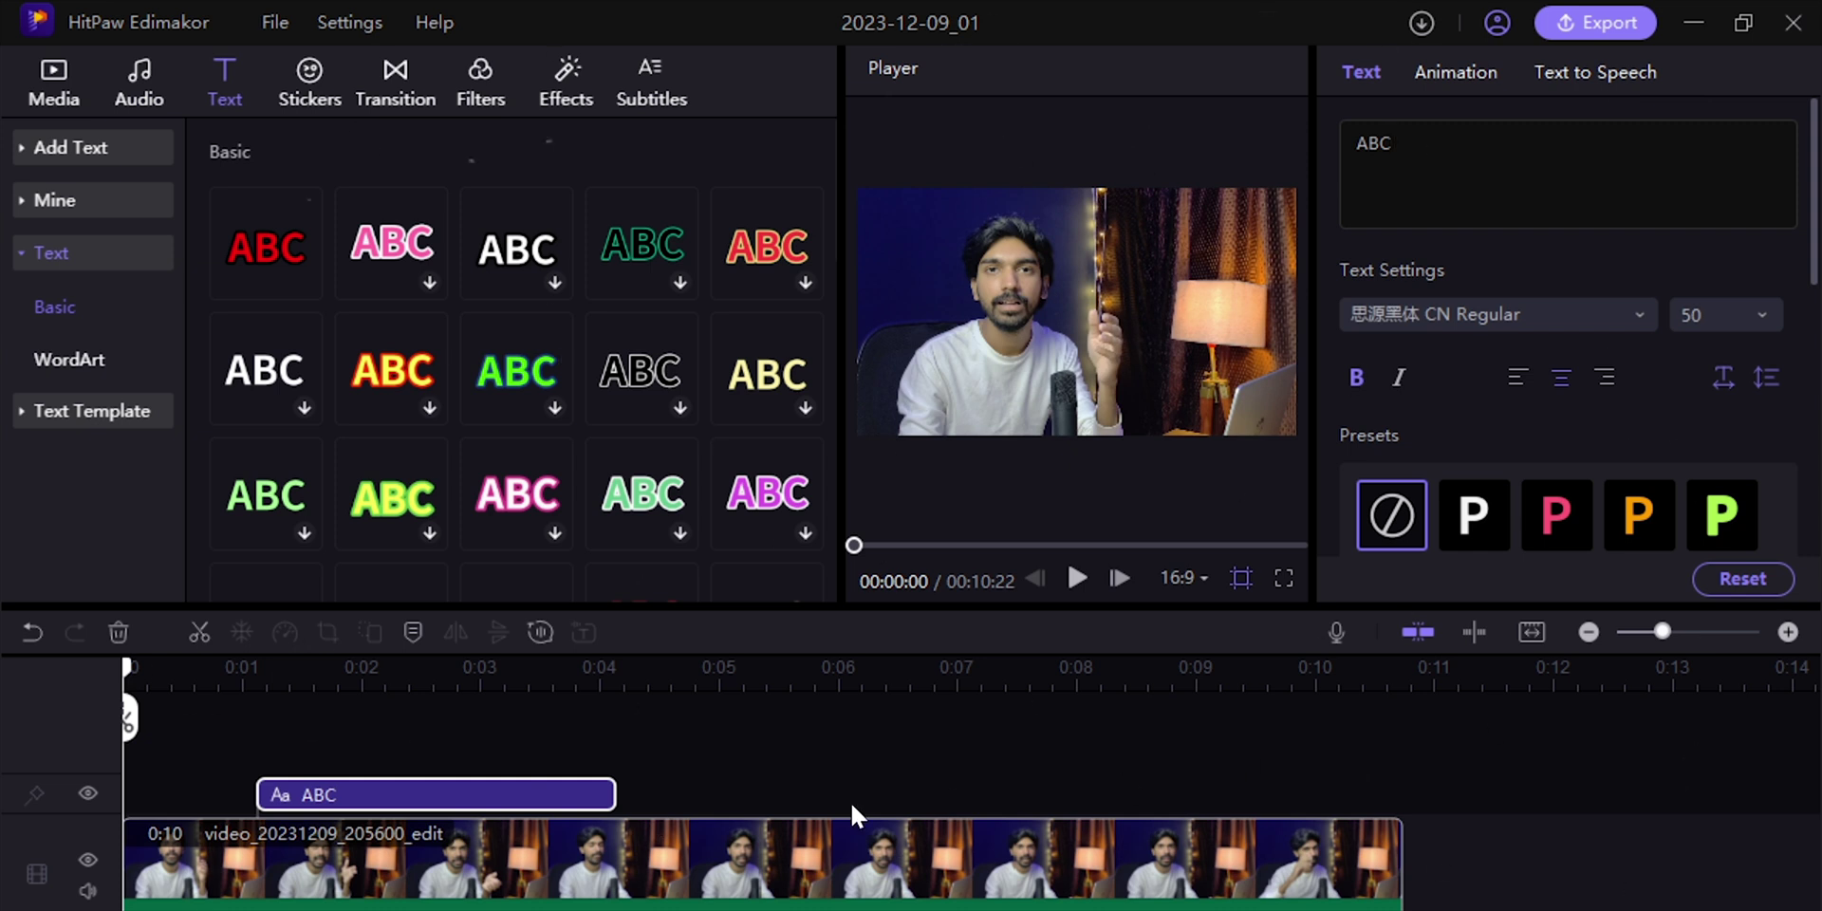
# Remove the ABC title, then browse the Mark and Birthday sticker categories
pyautogui.click(394, 672)
pyautogui.press('Delete')
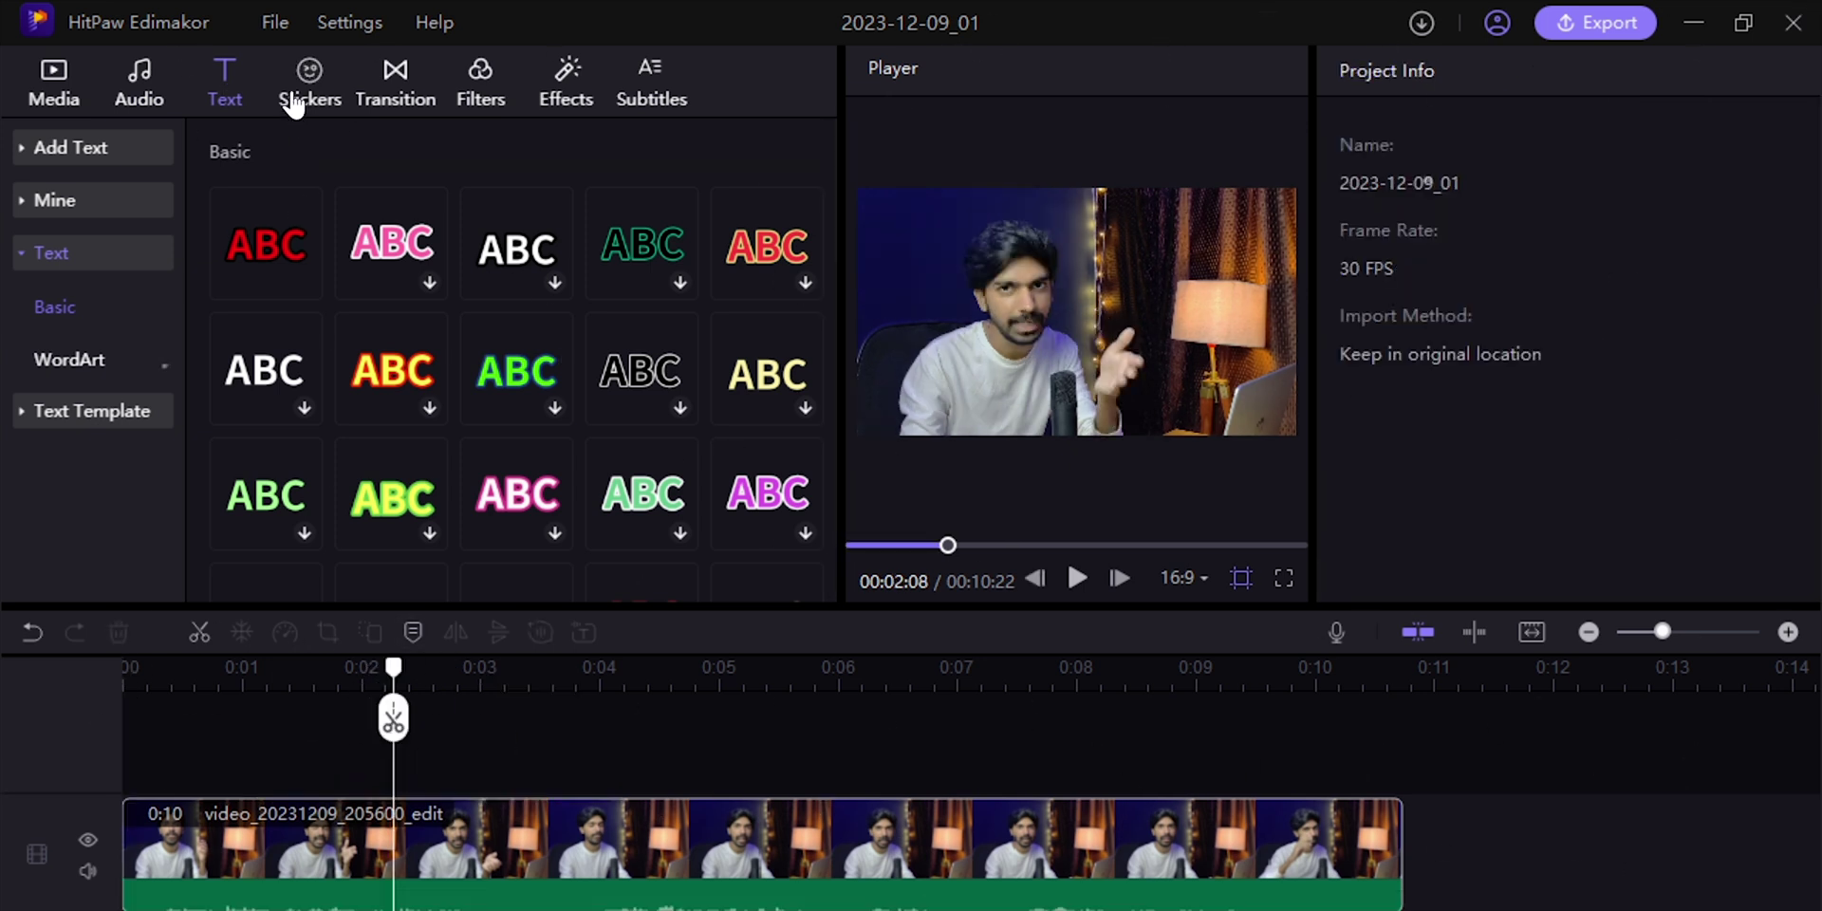
pyautogui.click(306, 95)
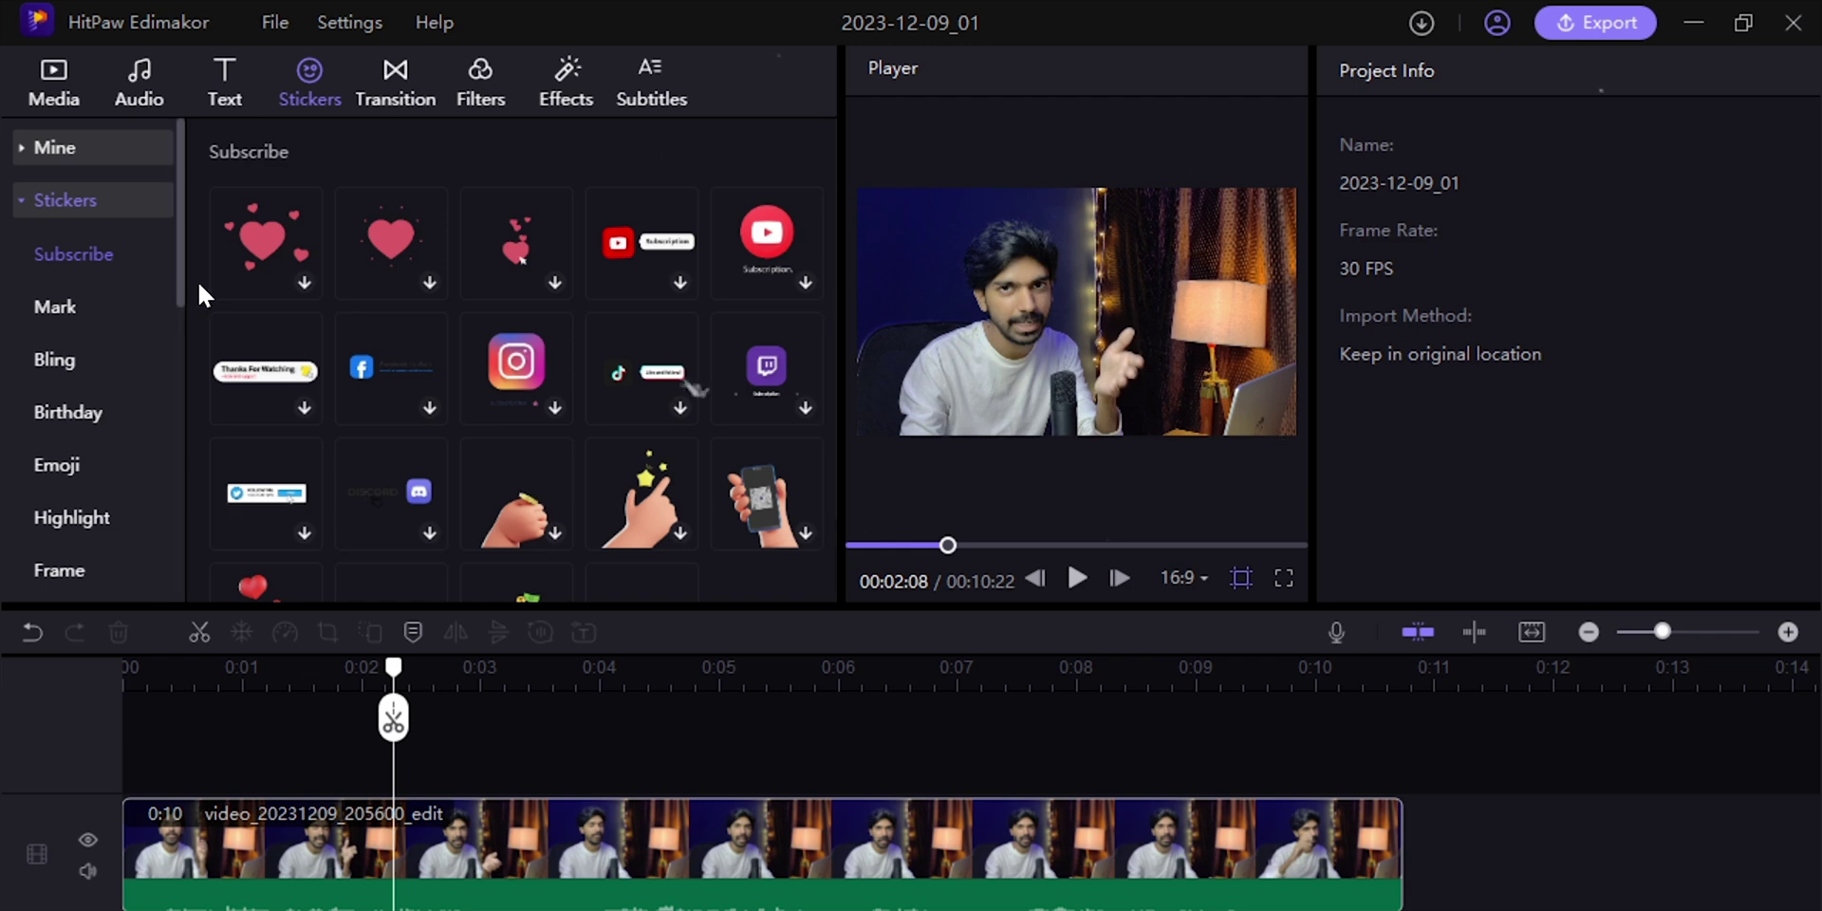
pyautogui.click(129, 315)
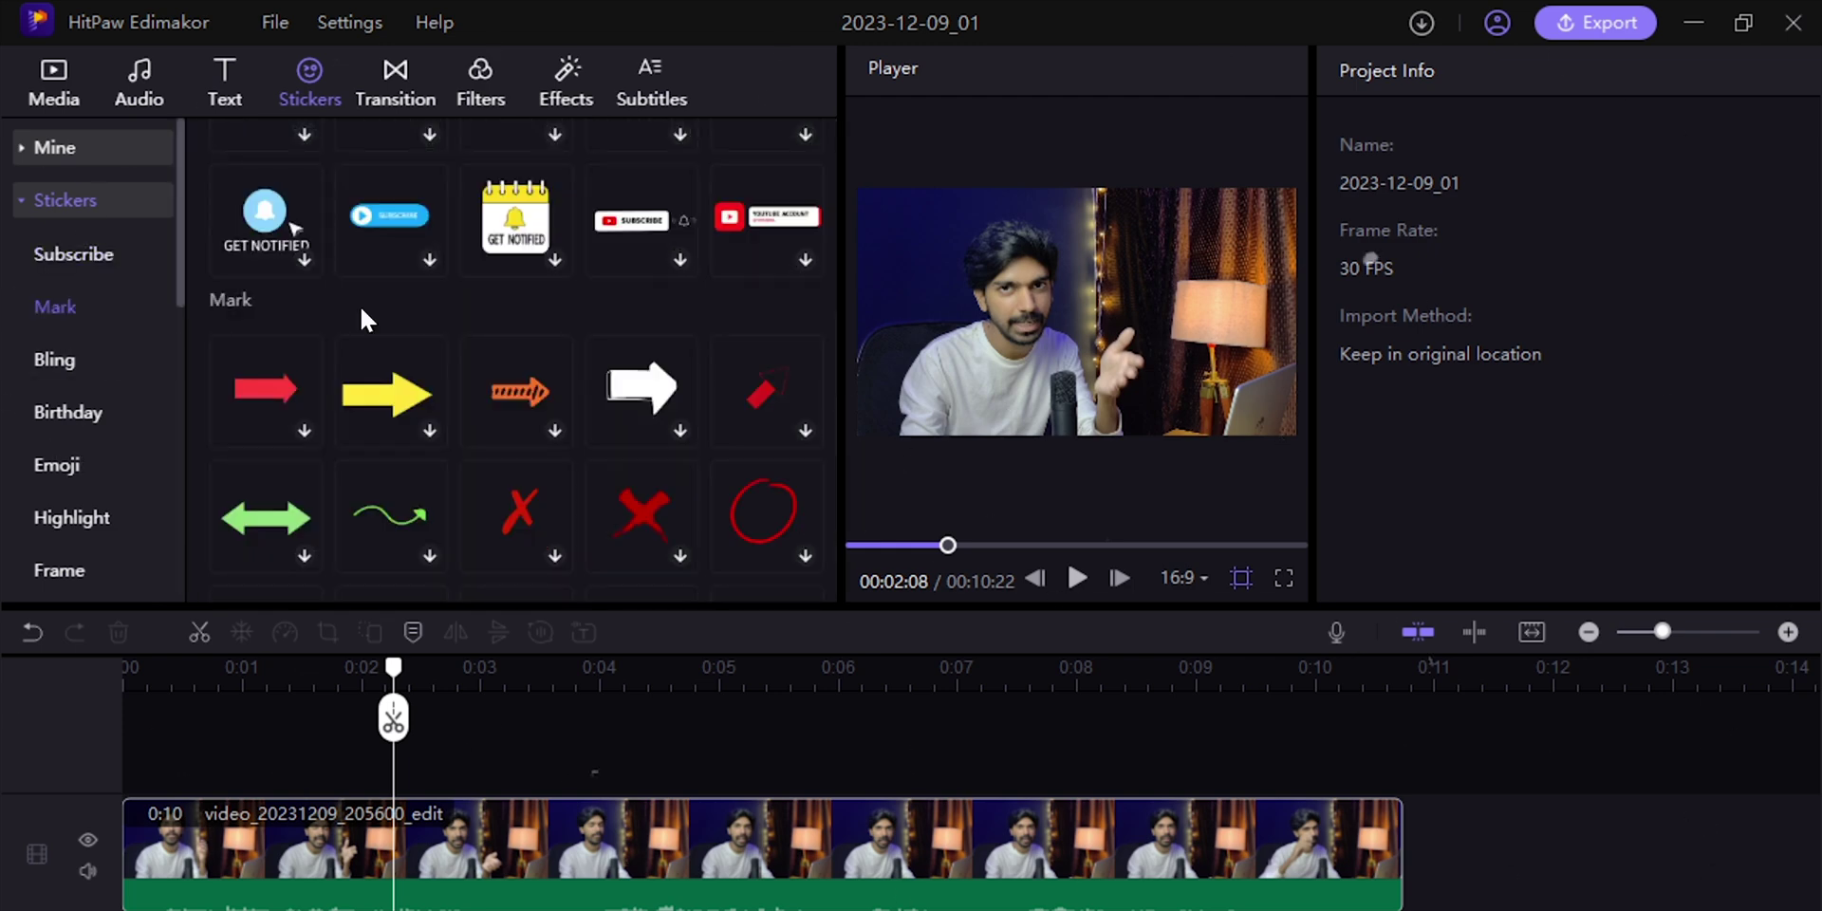
pyautogui.scroll(2, 514, 322)
pyautogui.scroll(-2, 514, 323)
pyautogui.scroll(4, 513, 320)
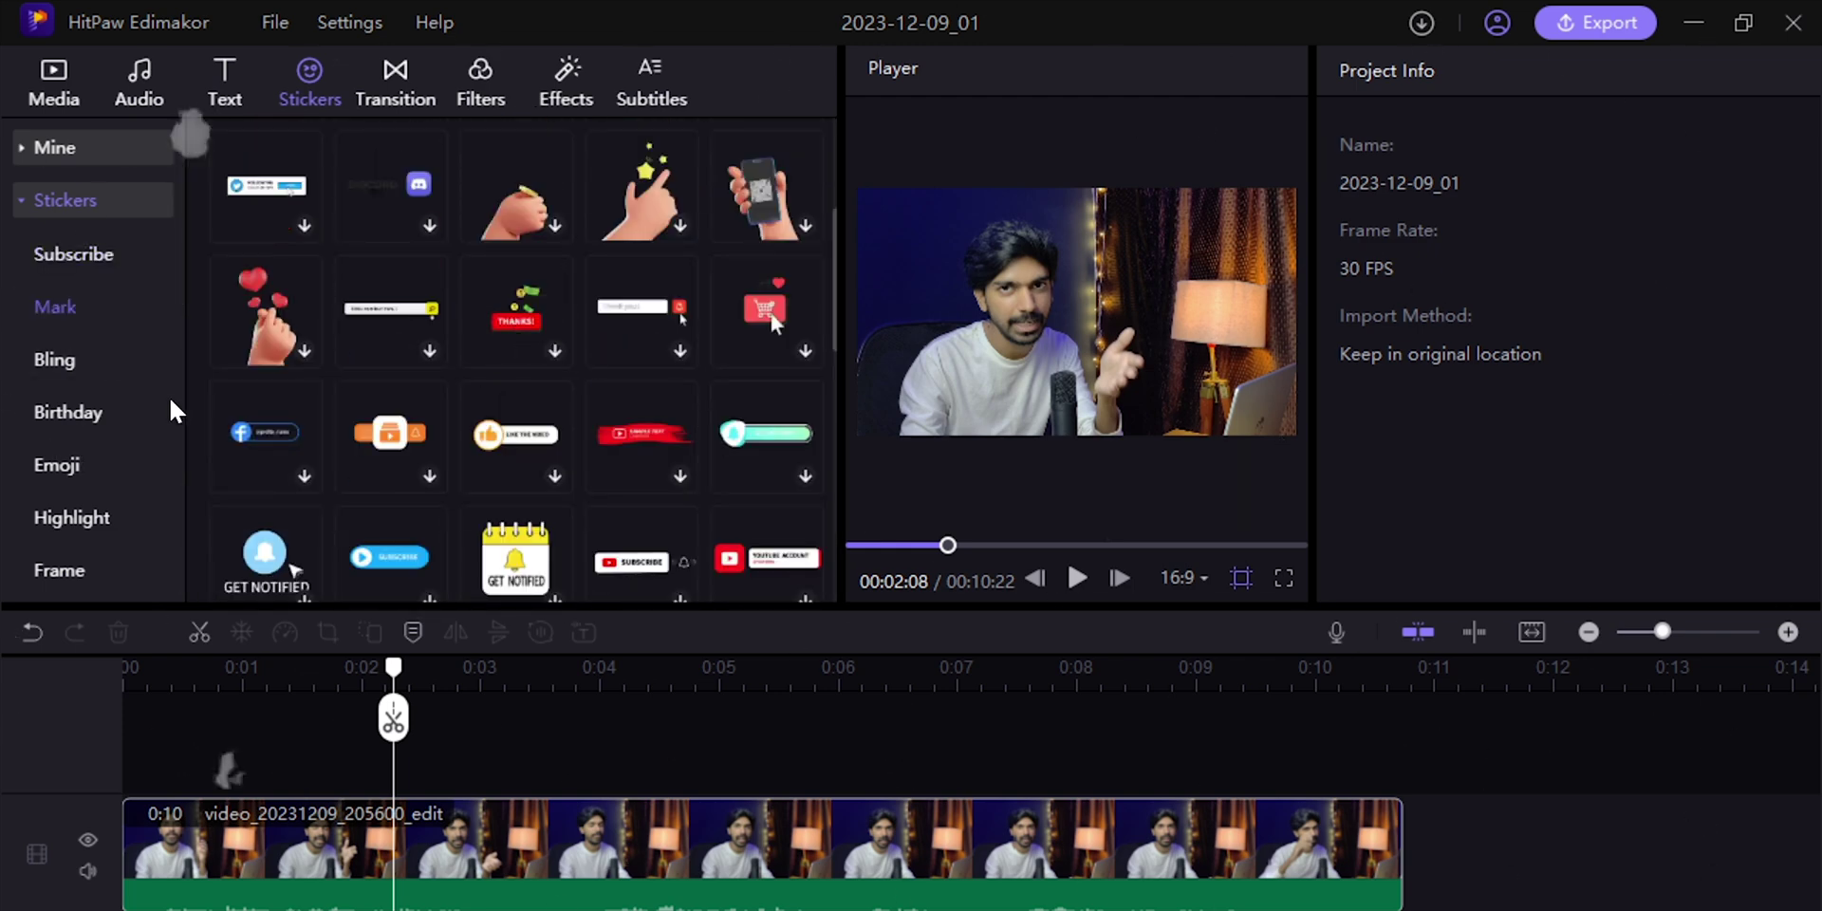
pyautogui.click(123, 410)
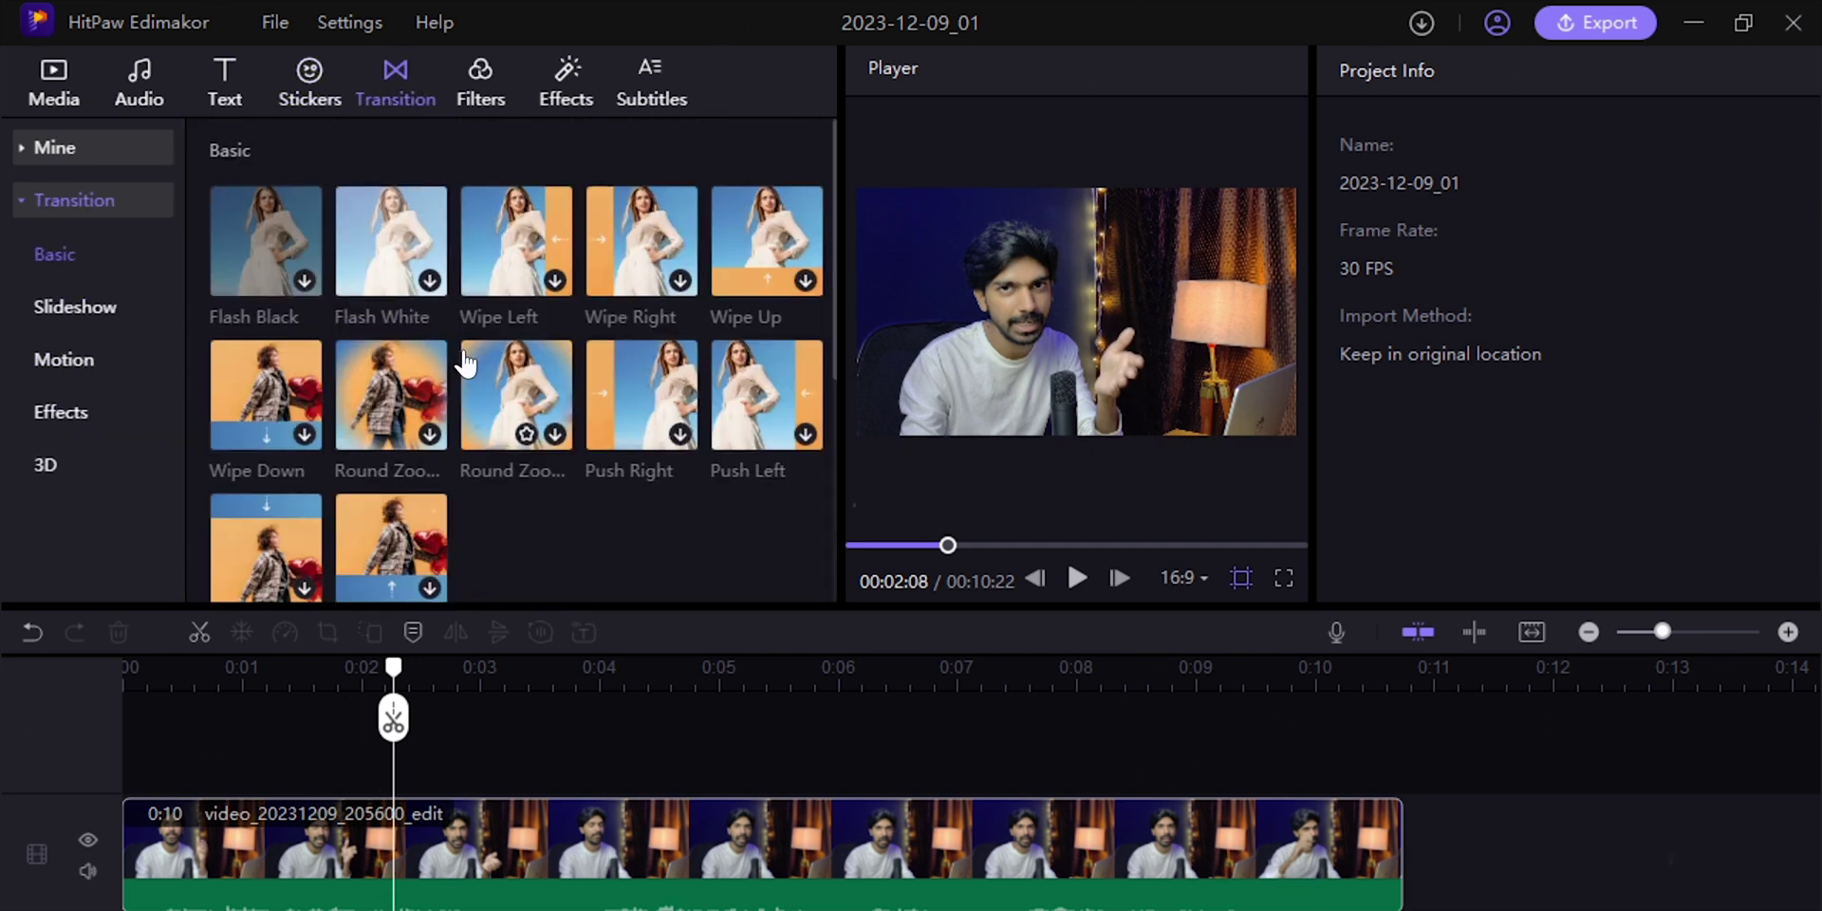
# Add the Glitch 2 transition between the two clips and play it back
pyautogui.click(111, 316)
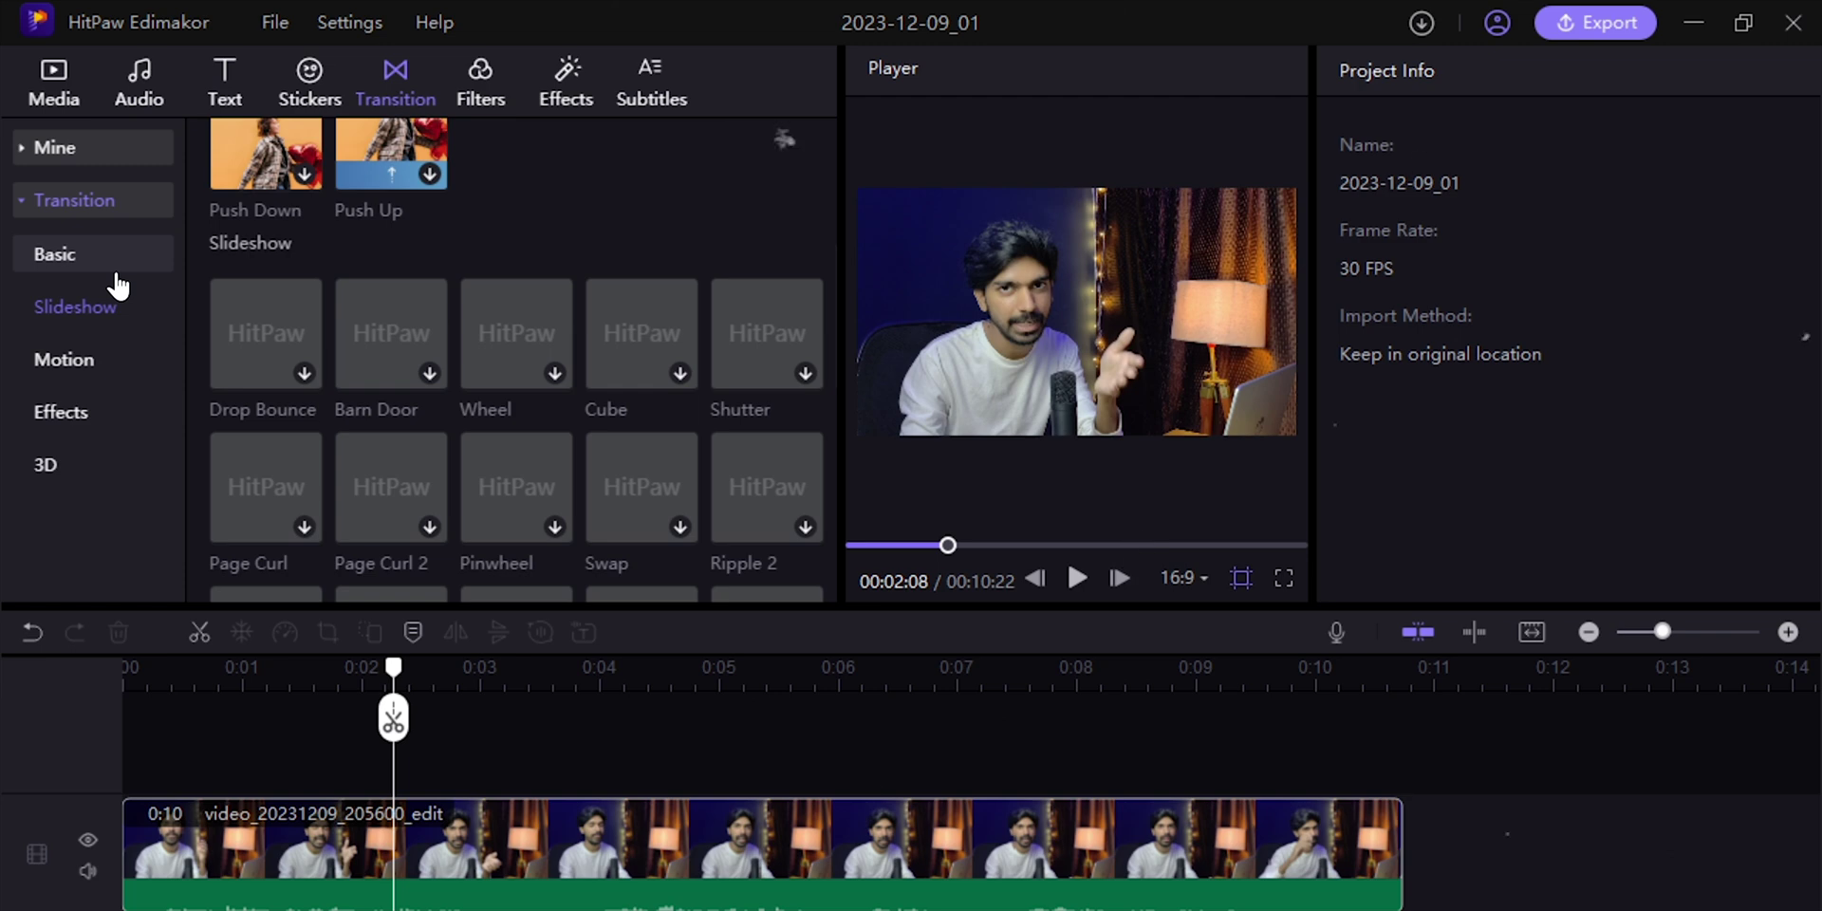
pyautogui.click(89, 365)
pyautogui.click(84, 414)
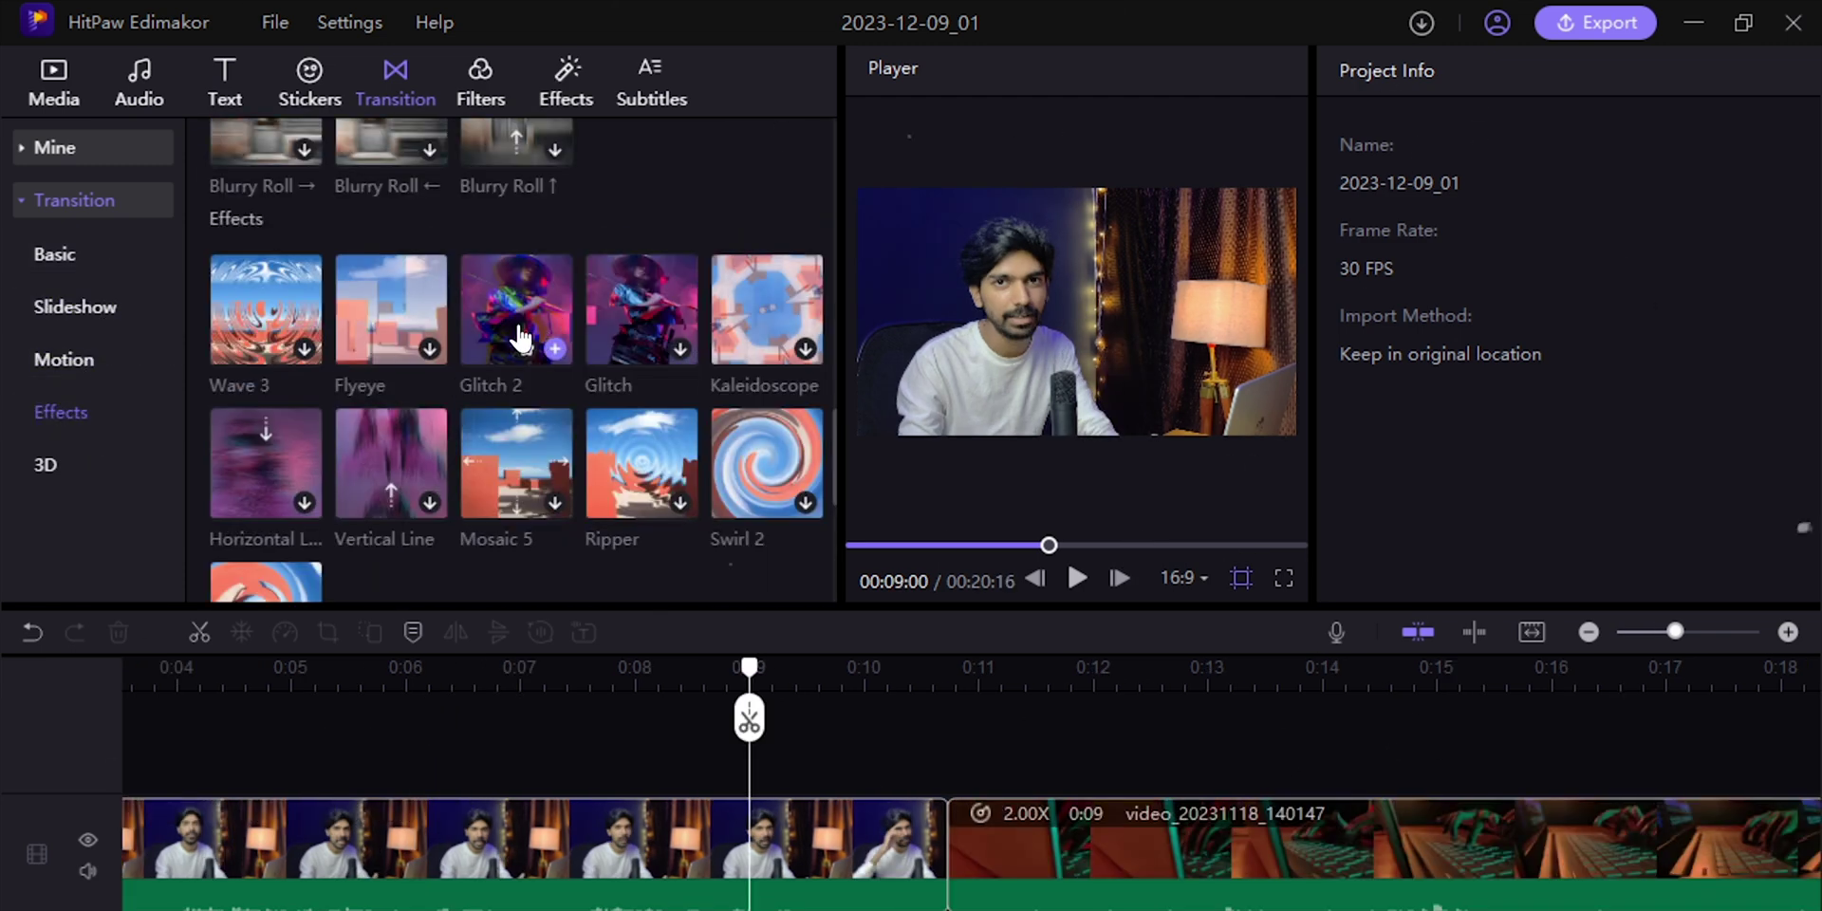
pyautogui.moveTo(512, 305); pyautogui.dragTo(1011, 883)
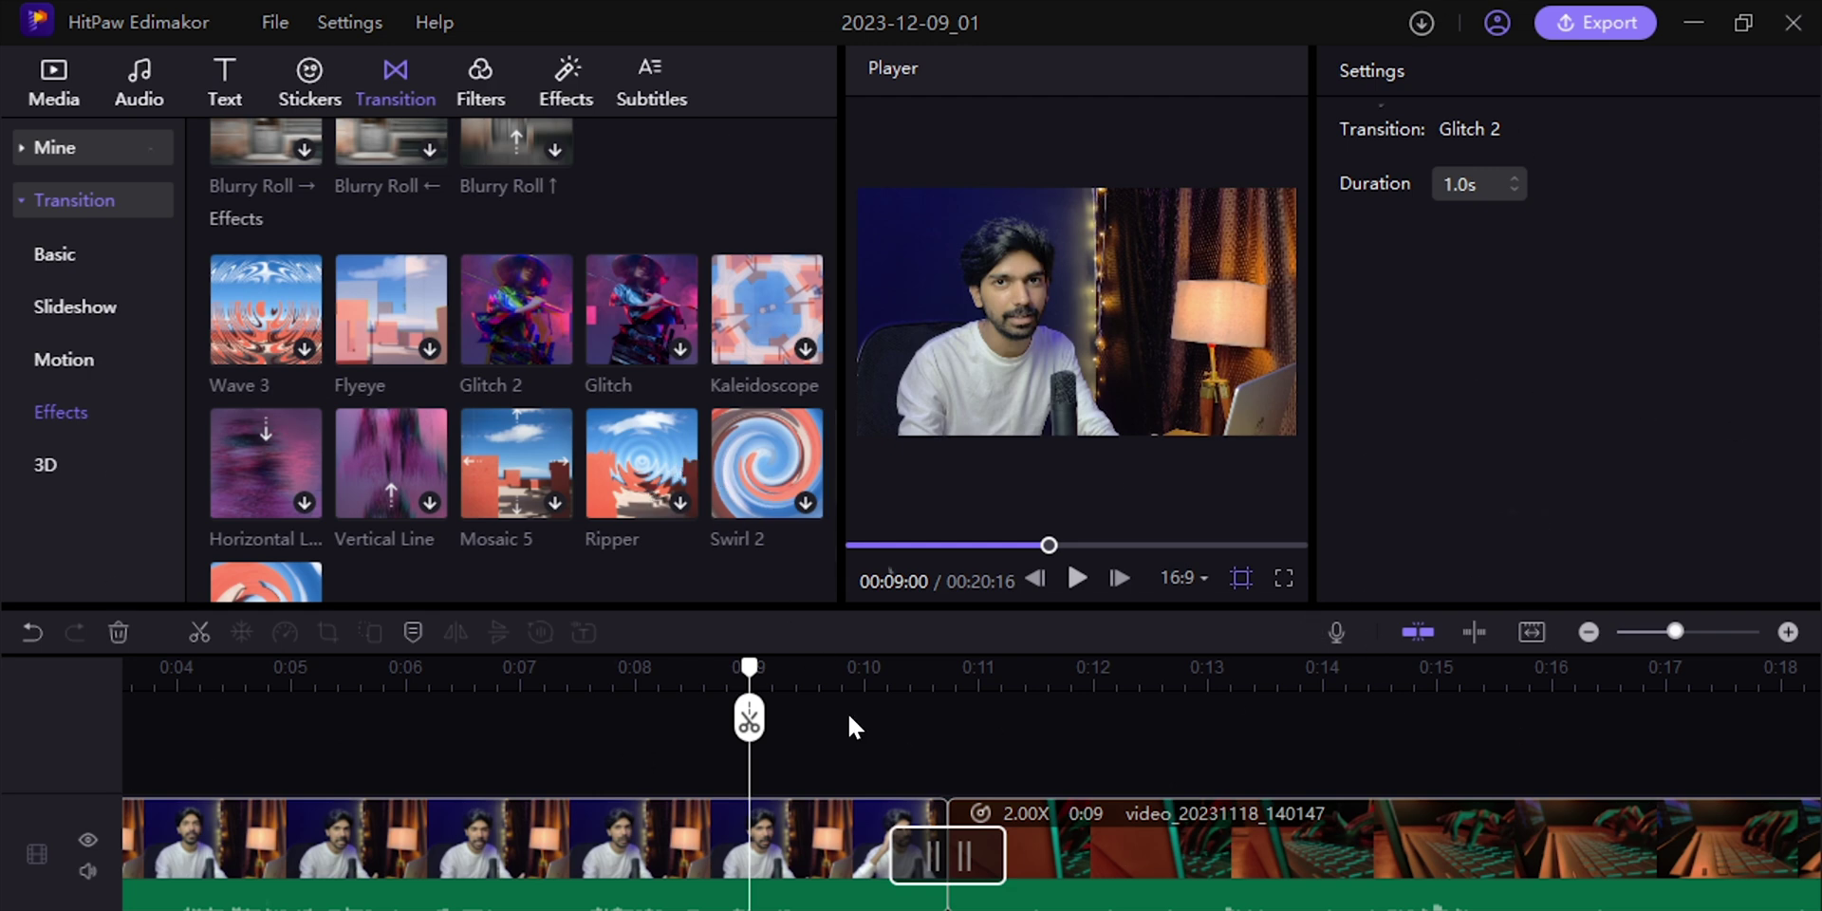
pyautogui.press('space')
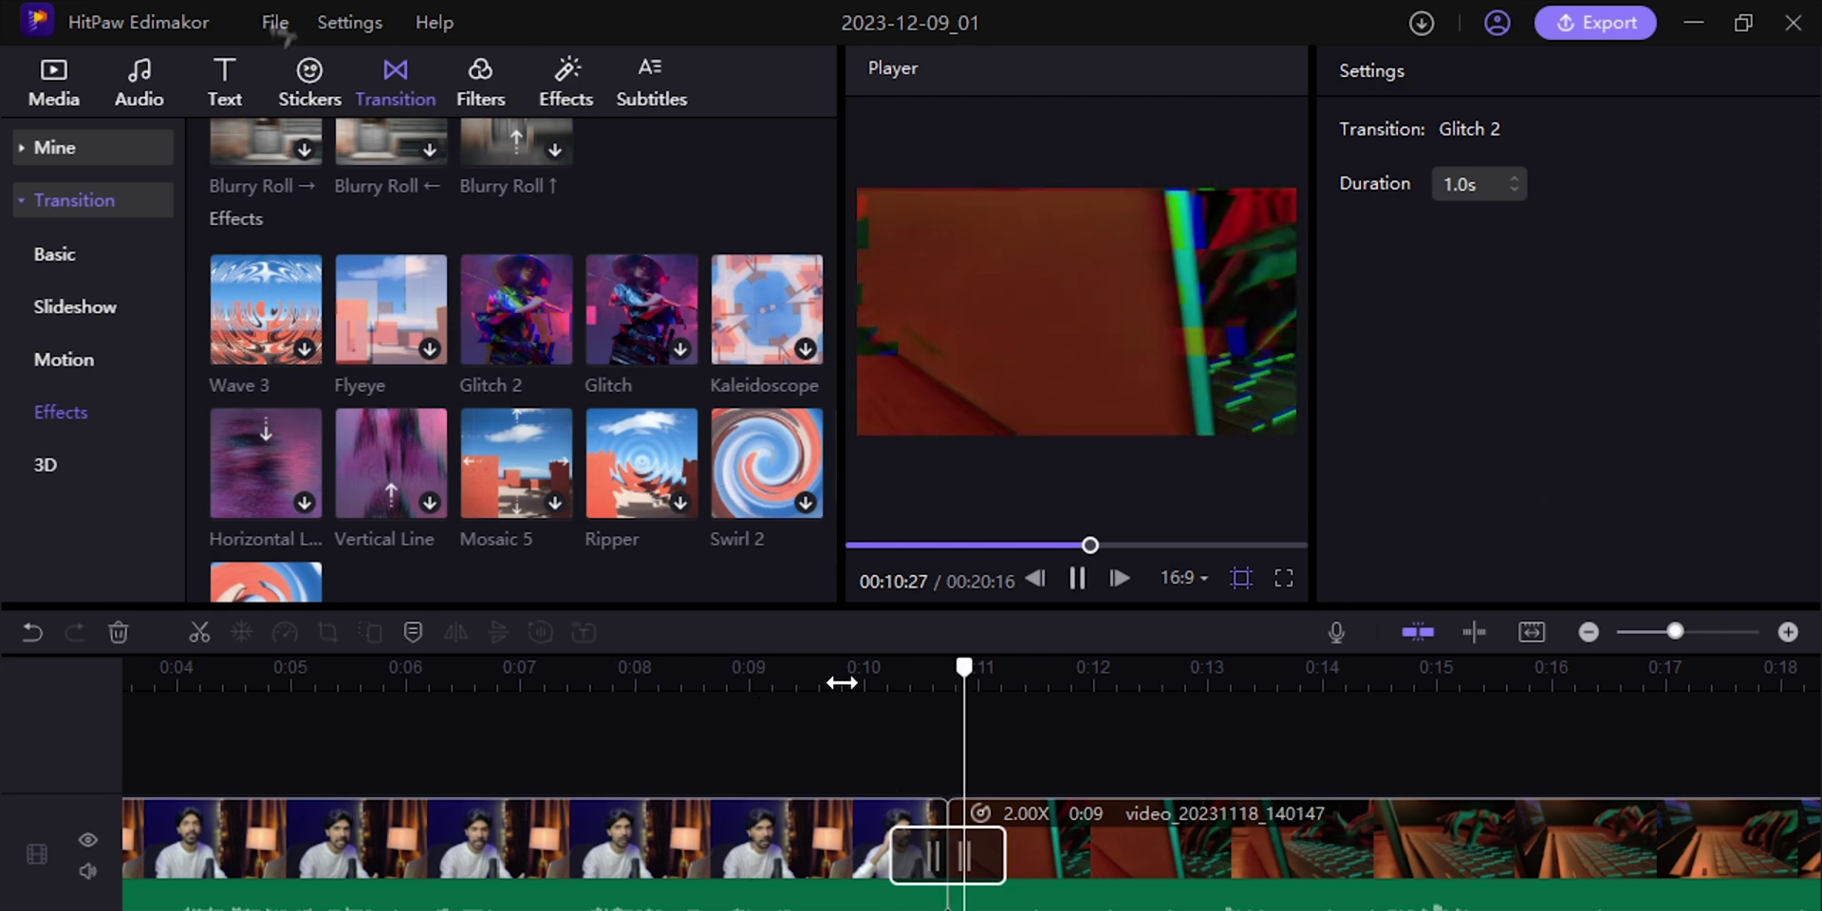
pyautogui.scroll(10, 465, 302)
pyautogui.click(481, 86)
# Browse the Cinema movie filters and choose the Flipped filter
pyautogui.scroll(-5, 493, 313)
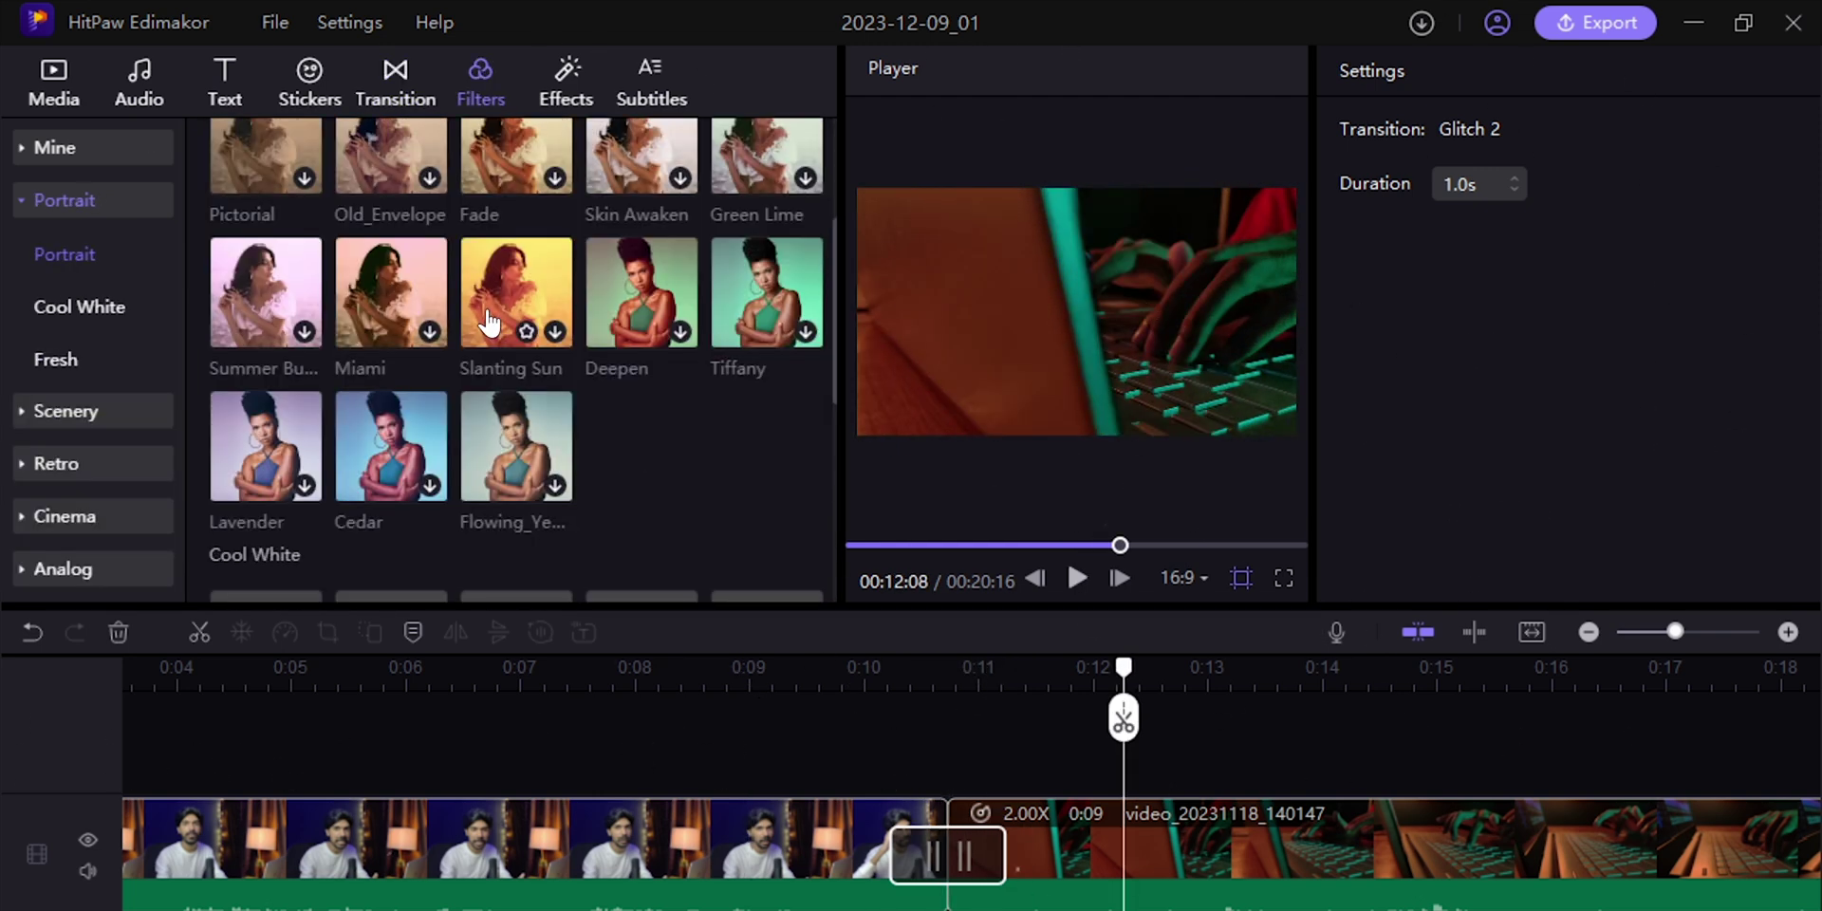
pyautogui.click(100, 520)
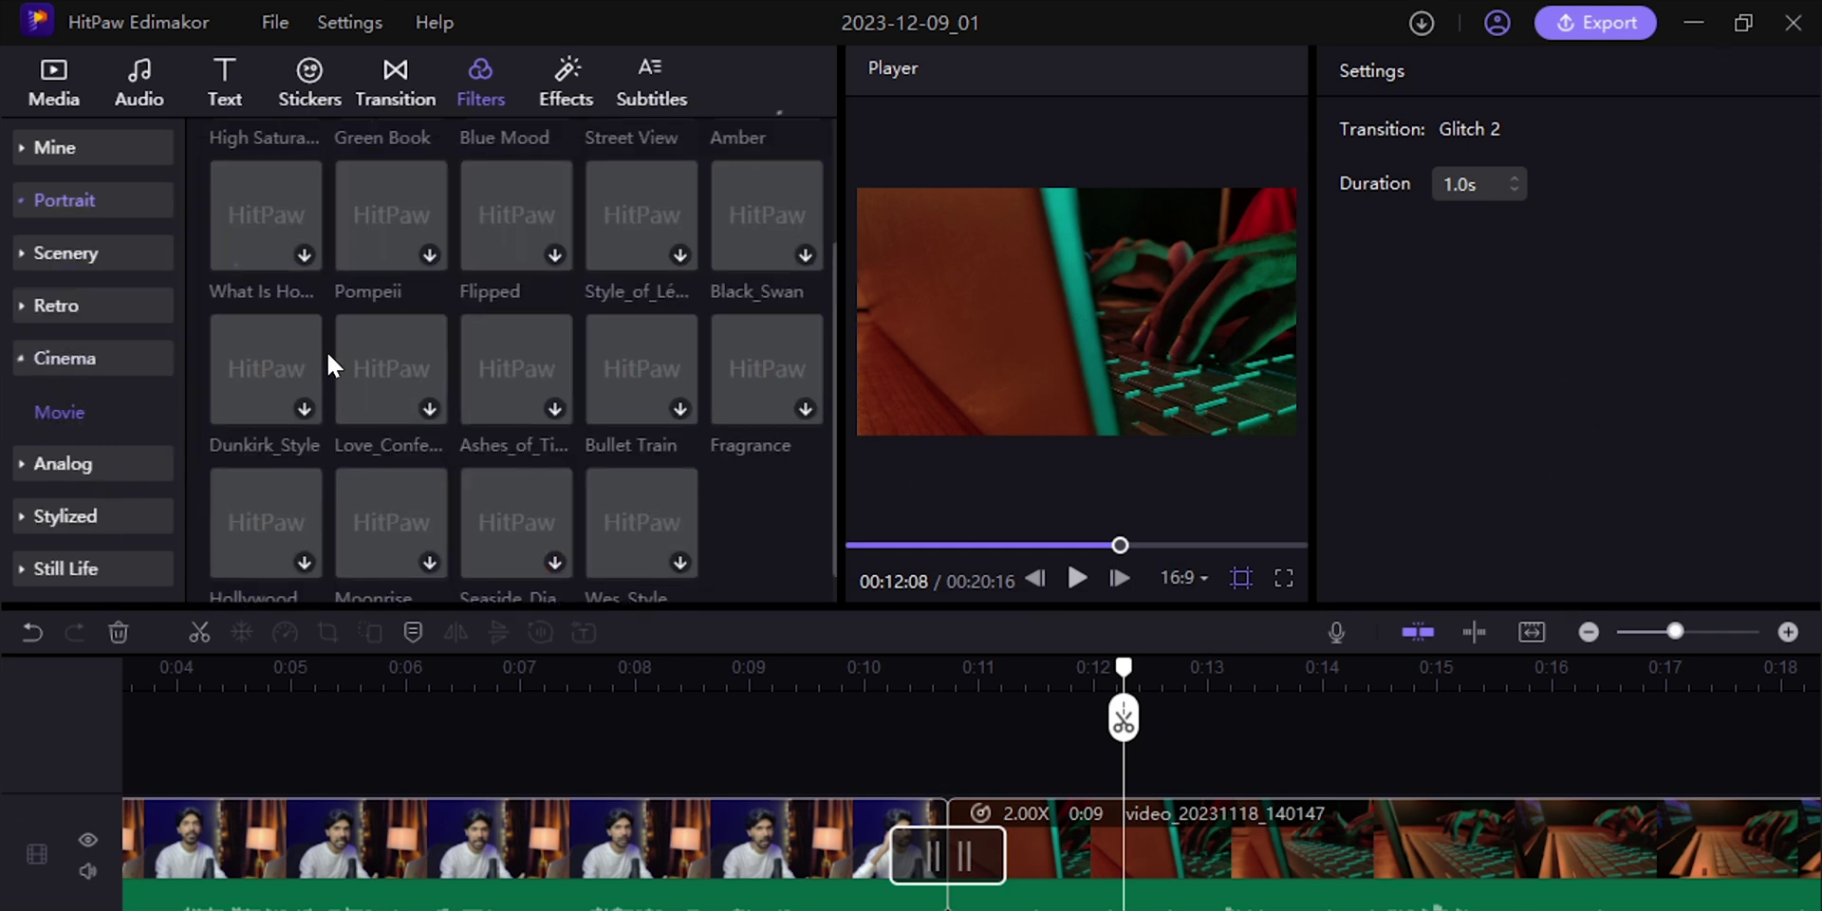
pyautogui.scroll(-3, 423, 372)
pyautogui.scroll(3, 424, 370)
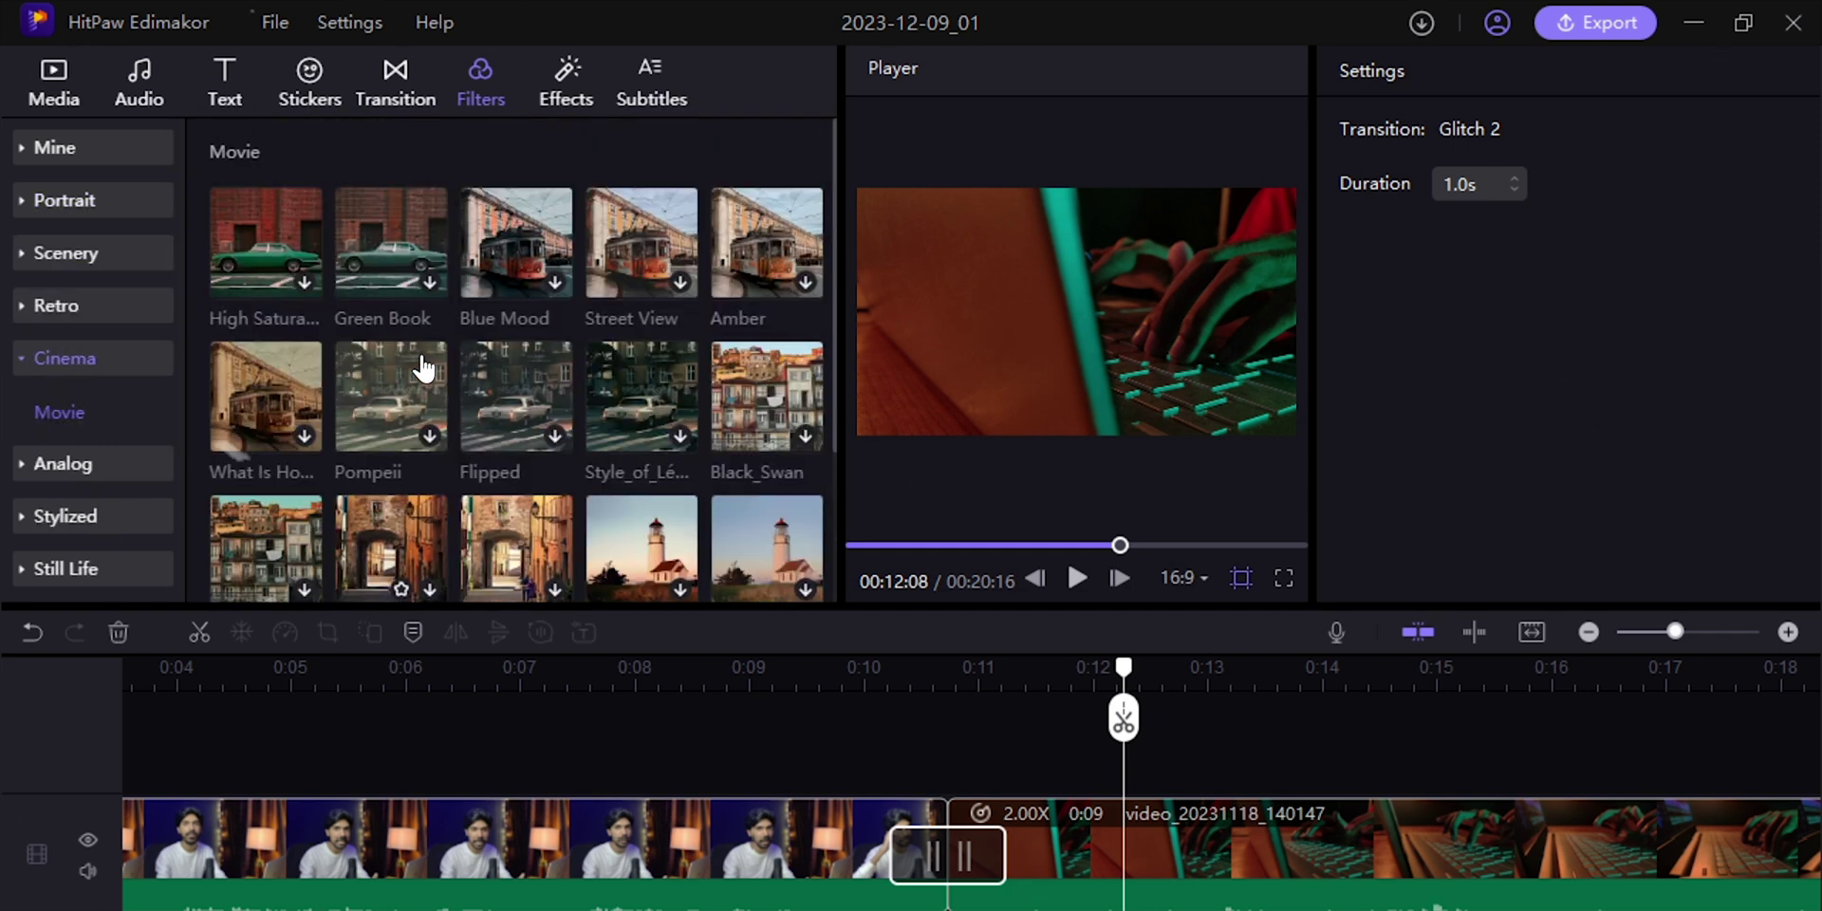
pyautogui.click(522, 410)
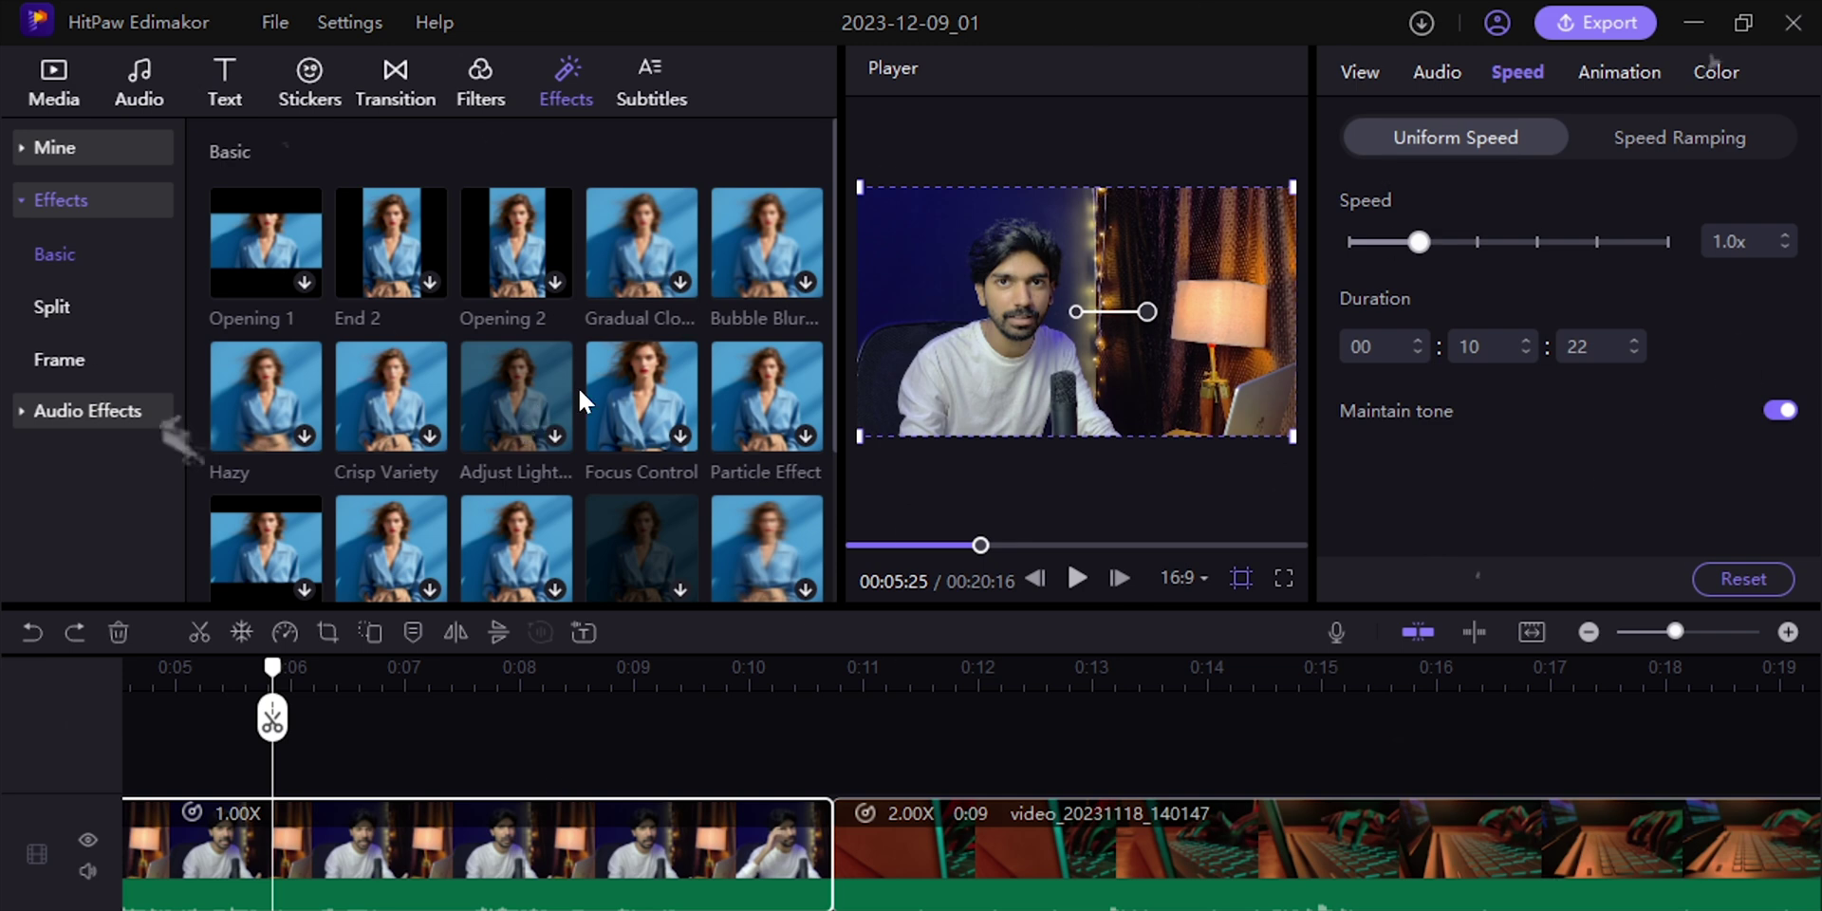
# Download and apply the Opening 1 effect from Effects > Basic
pyautogui.scroll(-2, 581, 399)
pyautogui.scroll(-3, 460, 395)
pyautogui.scroll(5, 417, 276)
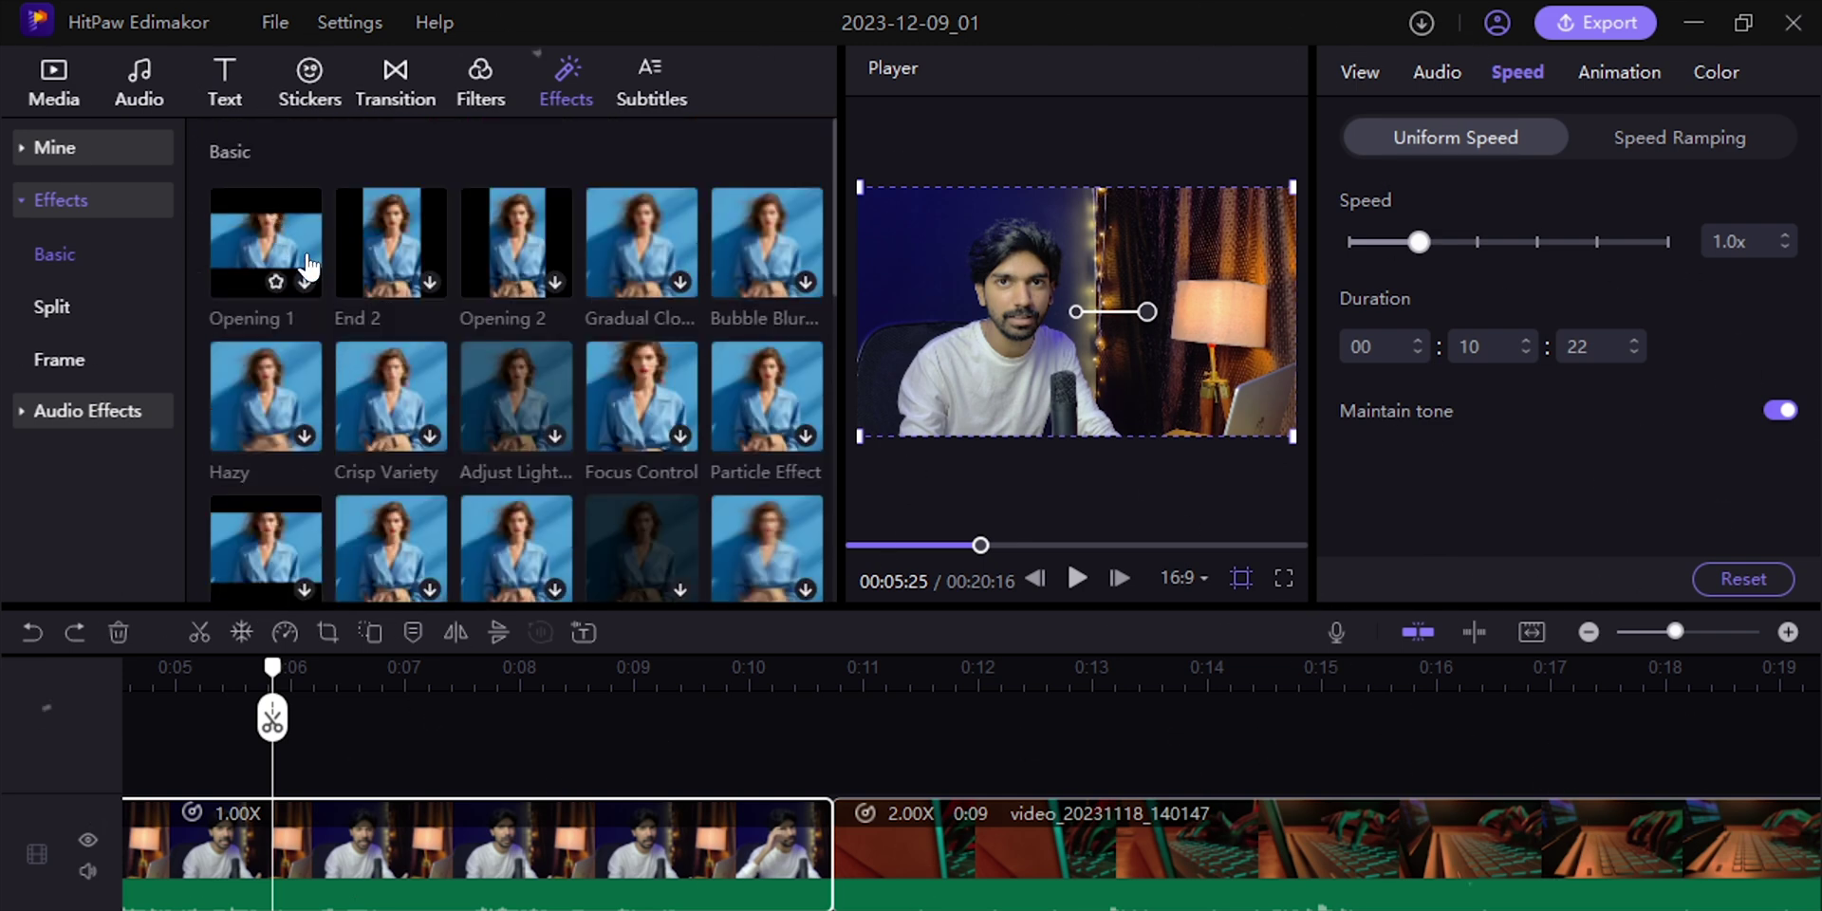
pyautogui.click(304, 282)
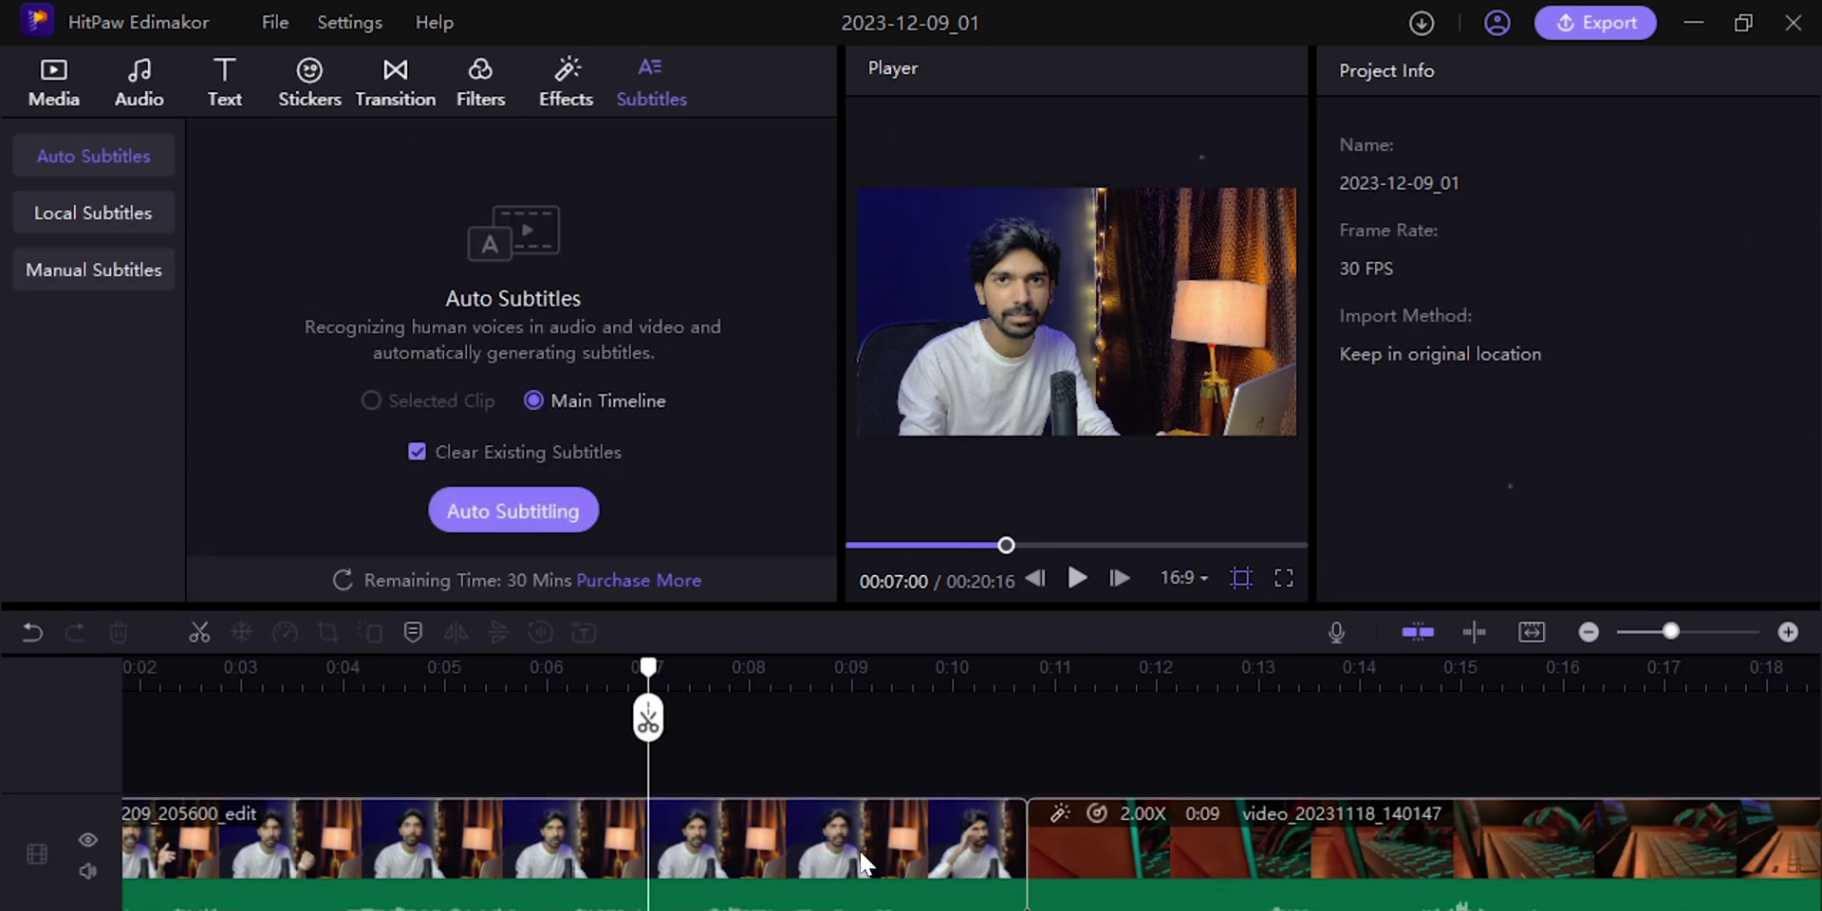
# Delete the sped-up keyboard clip, then generate auto subtitles for the talking-head clip and undo them
pyautogui.click(1090, 856)
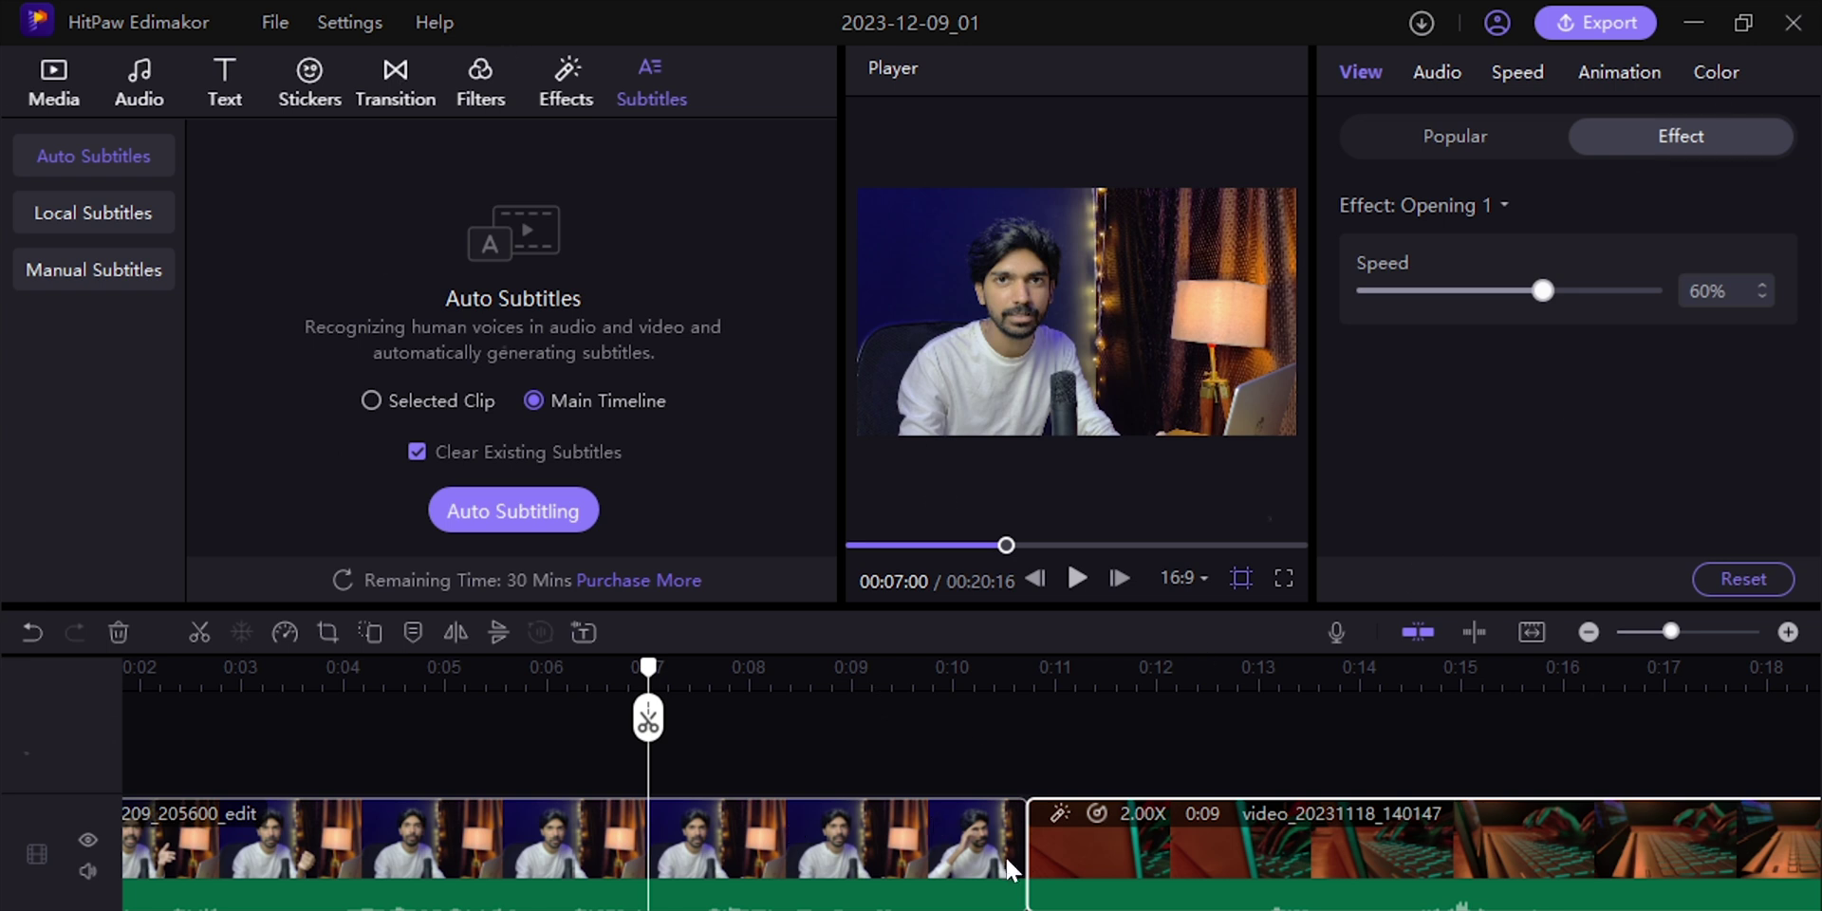
pyautogui.press('Delete')
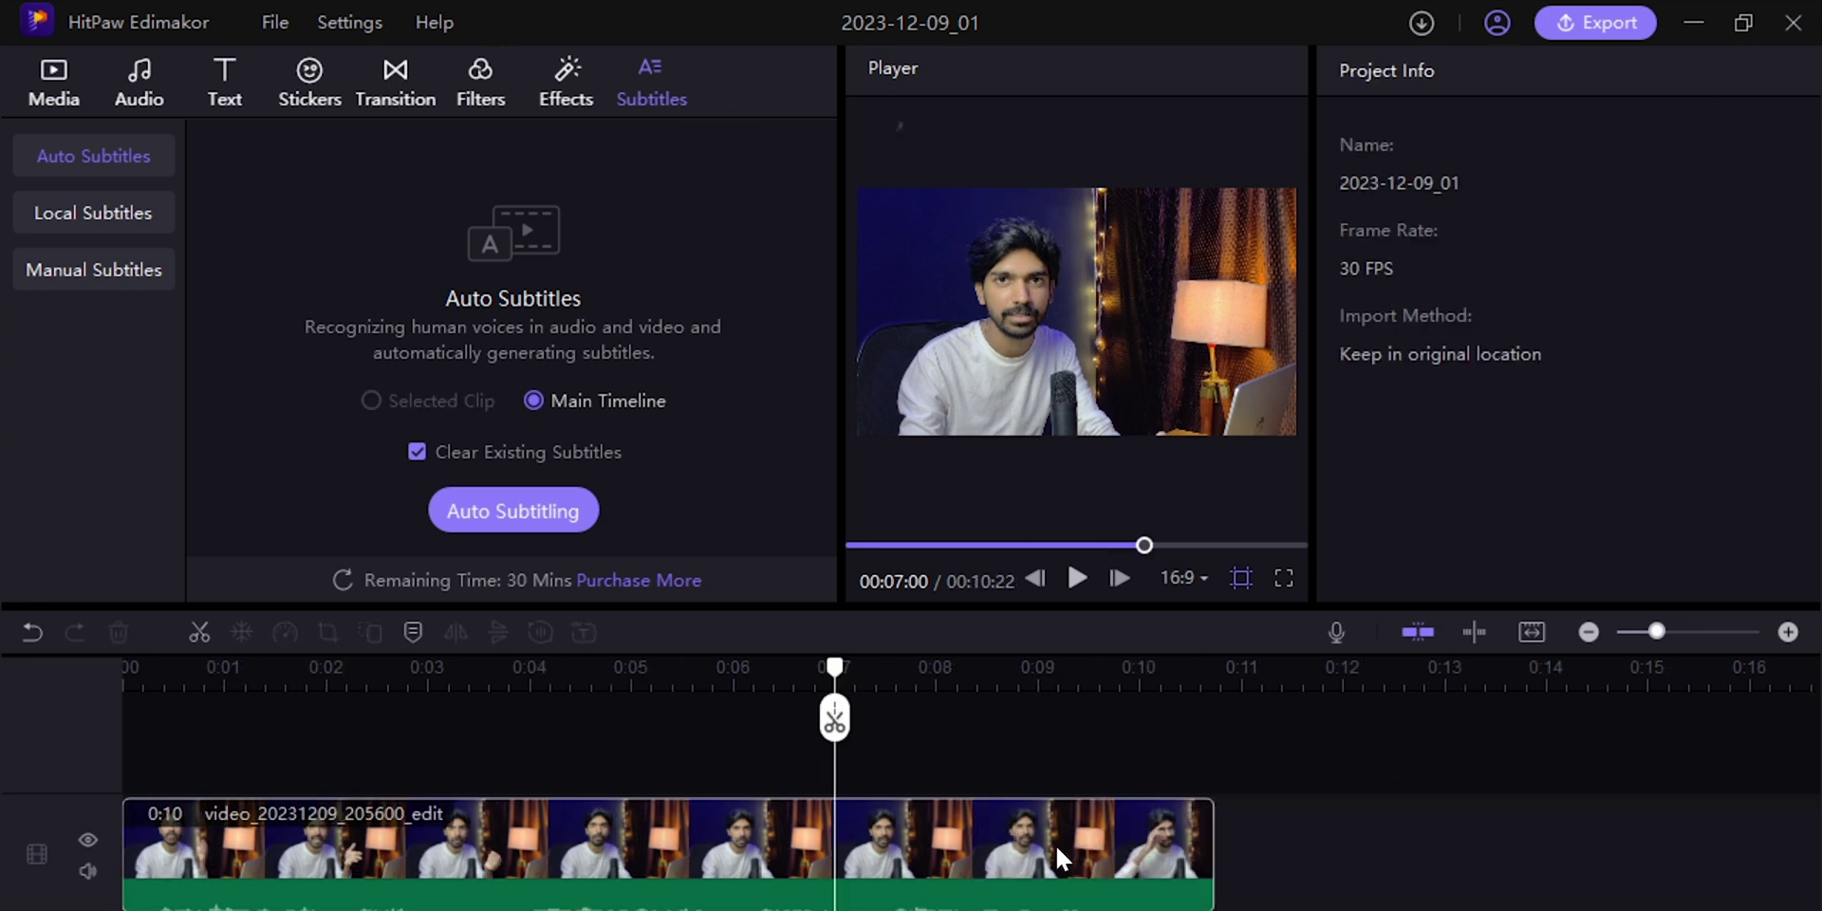
pyautogui.click(791, 835)
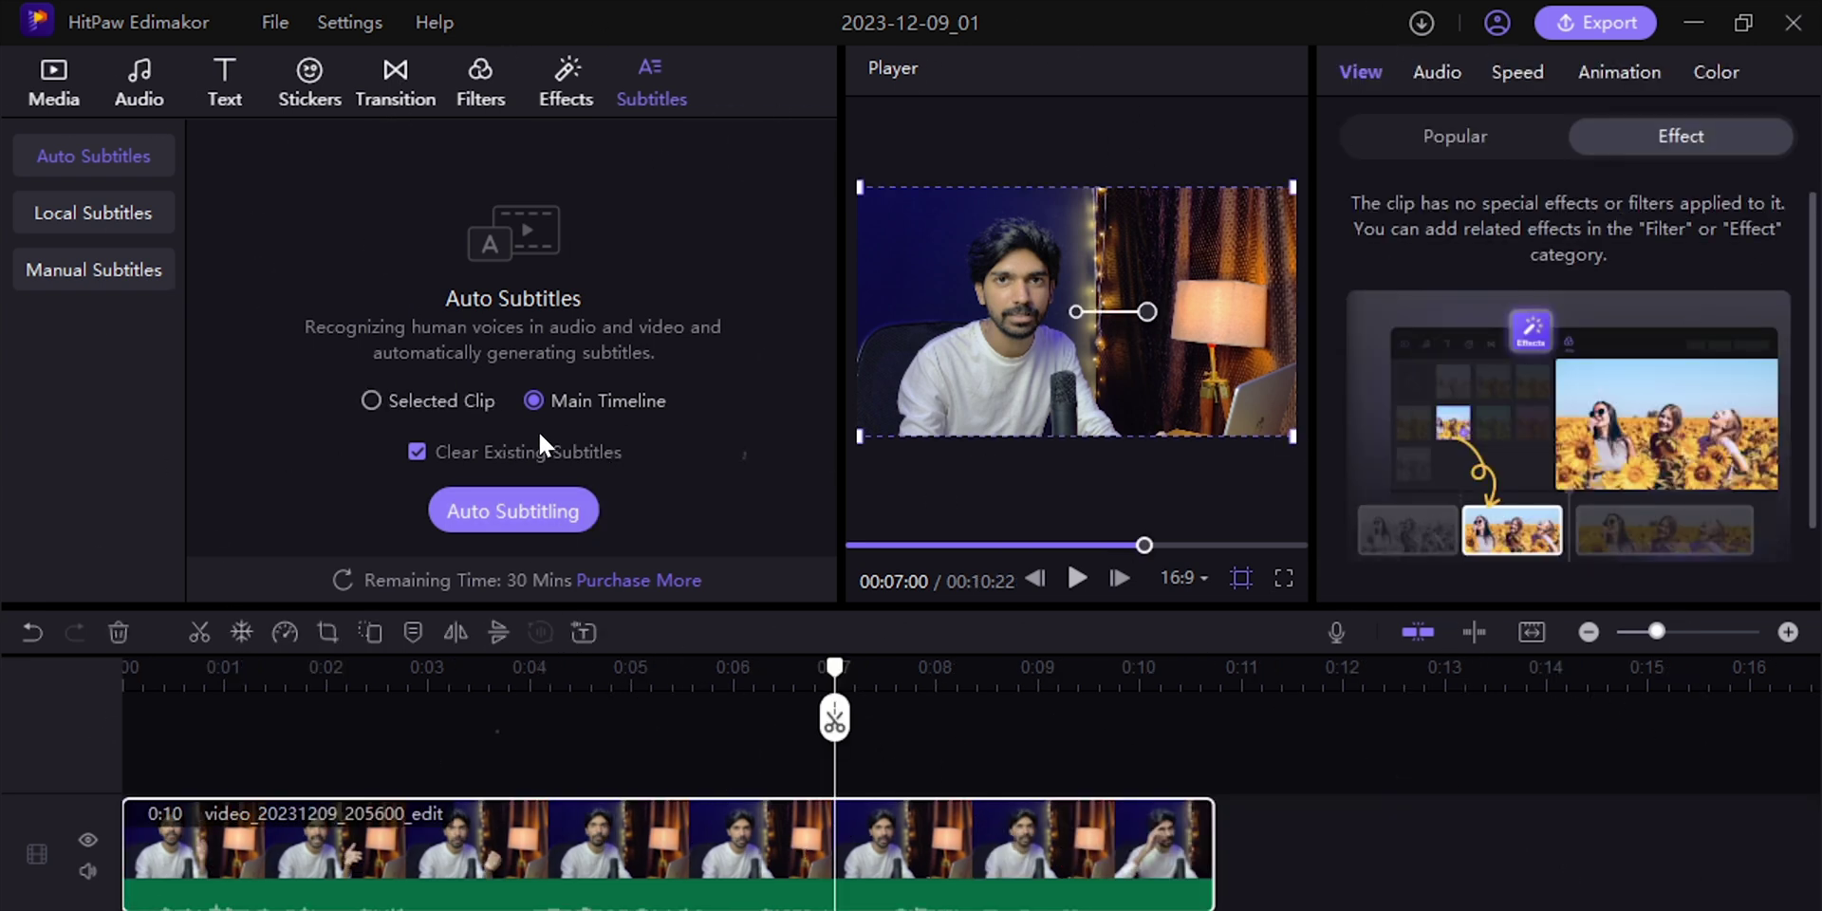
pyautogui.click(482, 508)
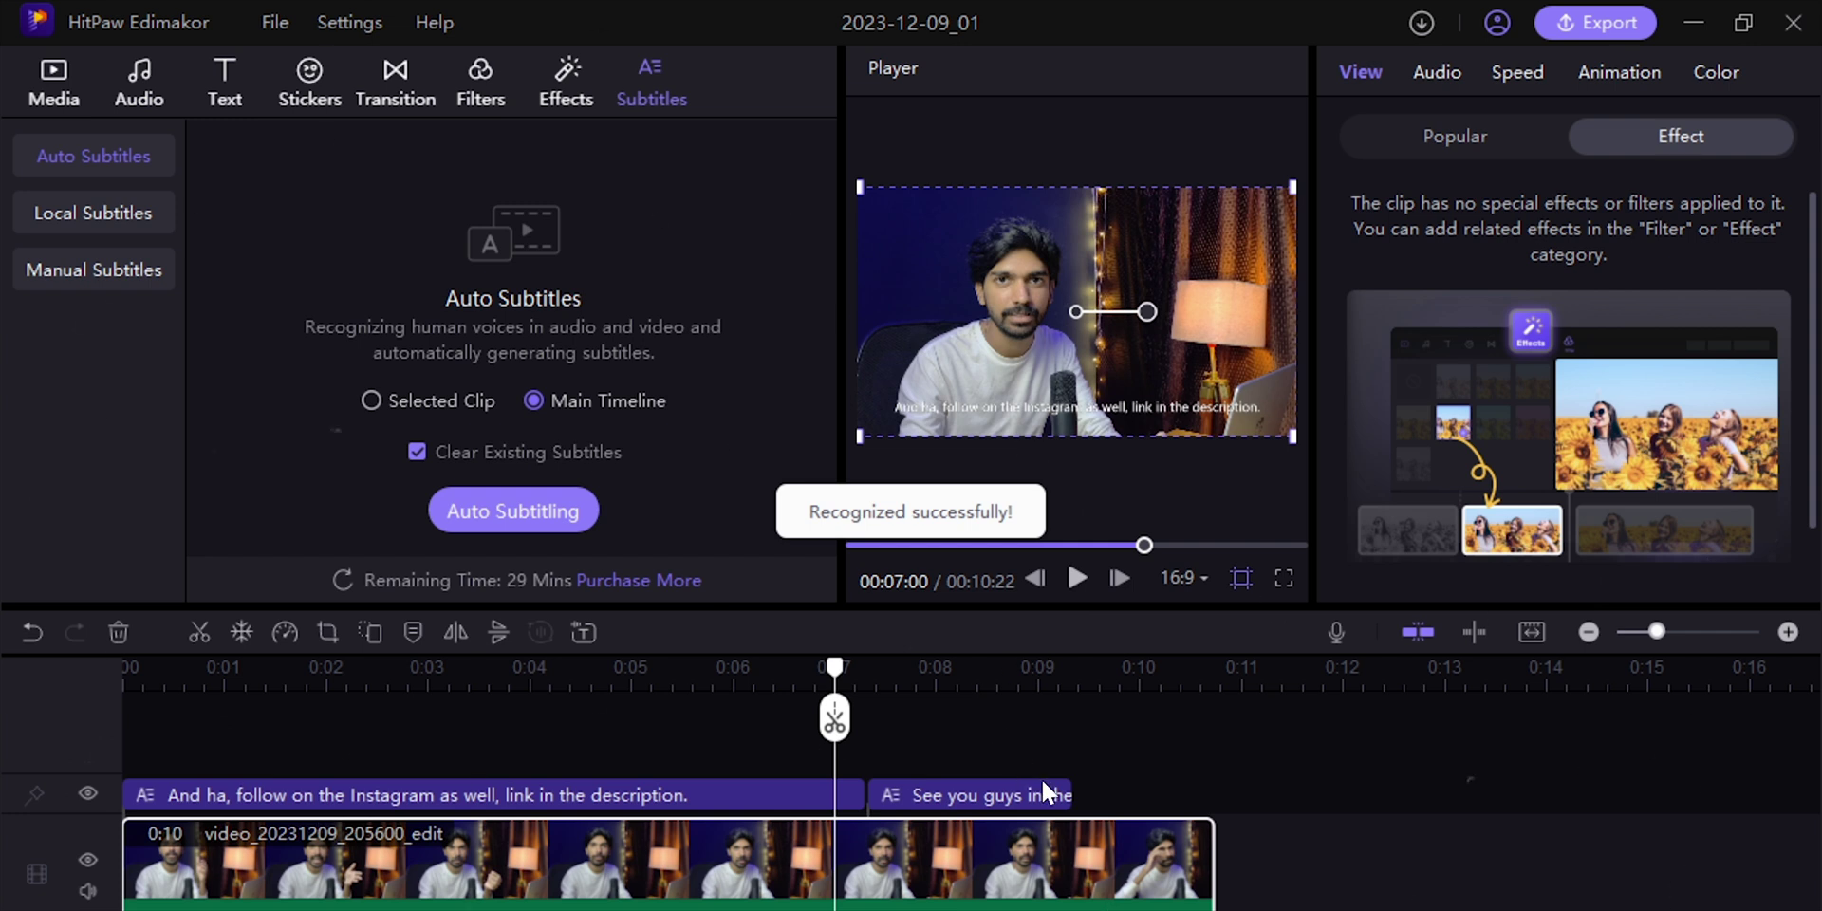
pyautogui.hotkey('ctrl', 'z')
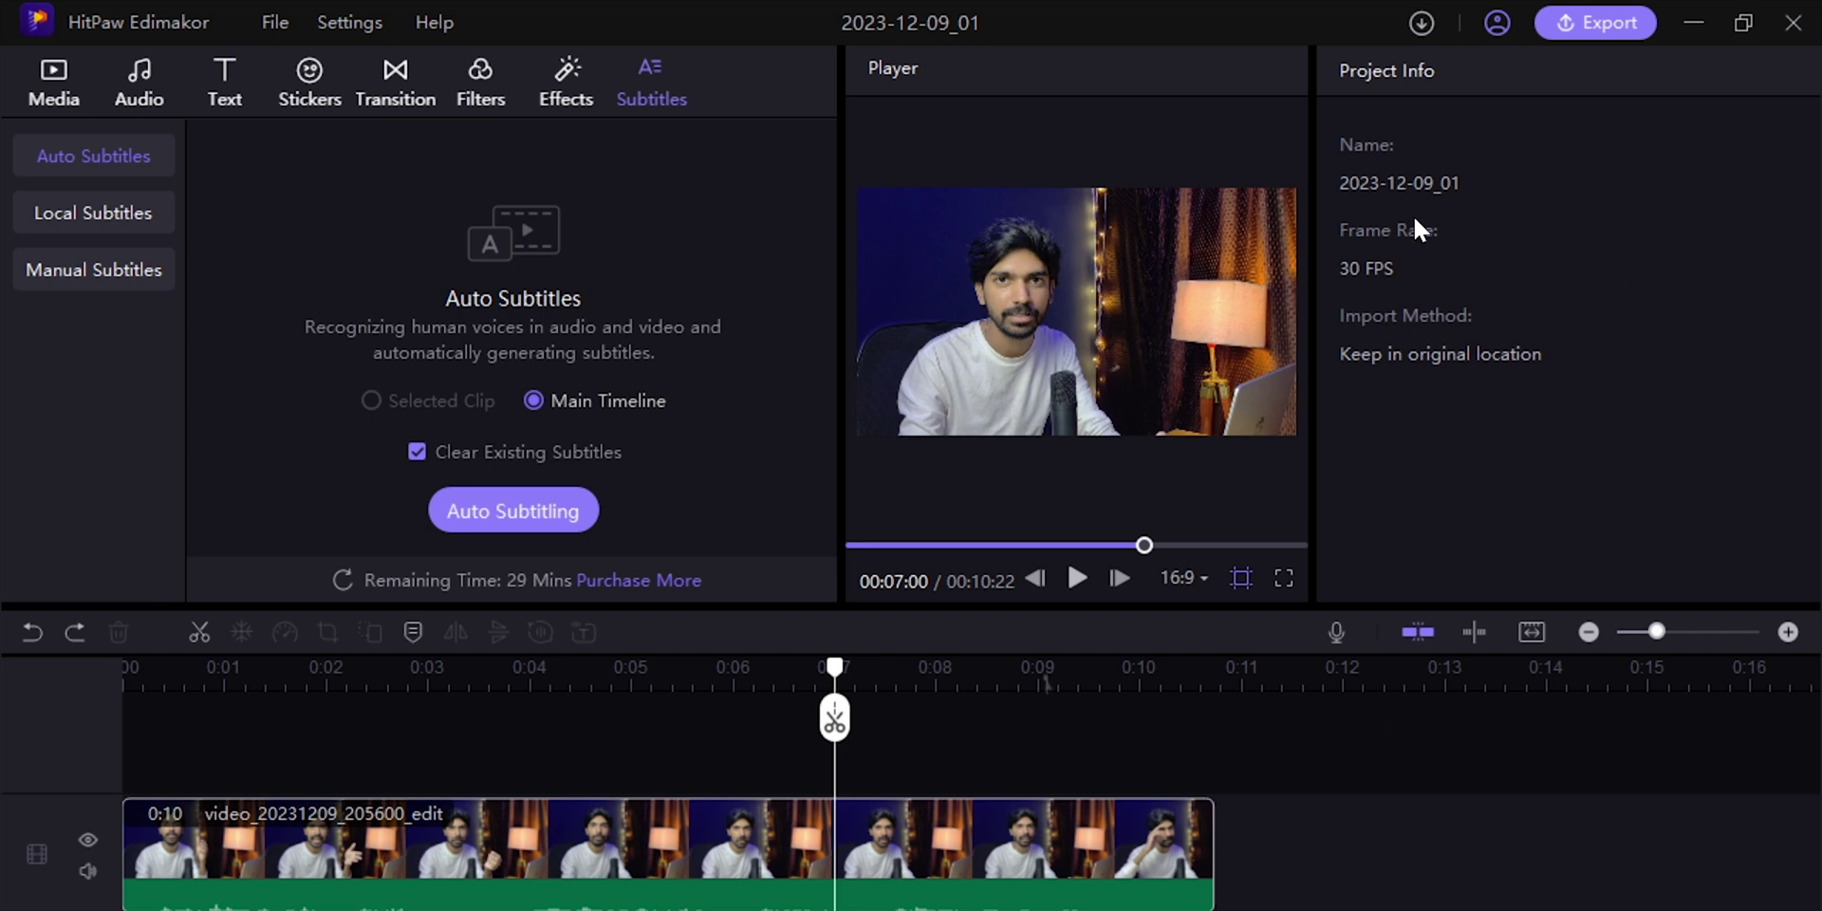
# Set the talking-head clip to 90% zoom and 91% opacity, enable stabilization, and show its audio settings
pyautogui.click(861, 839)
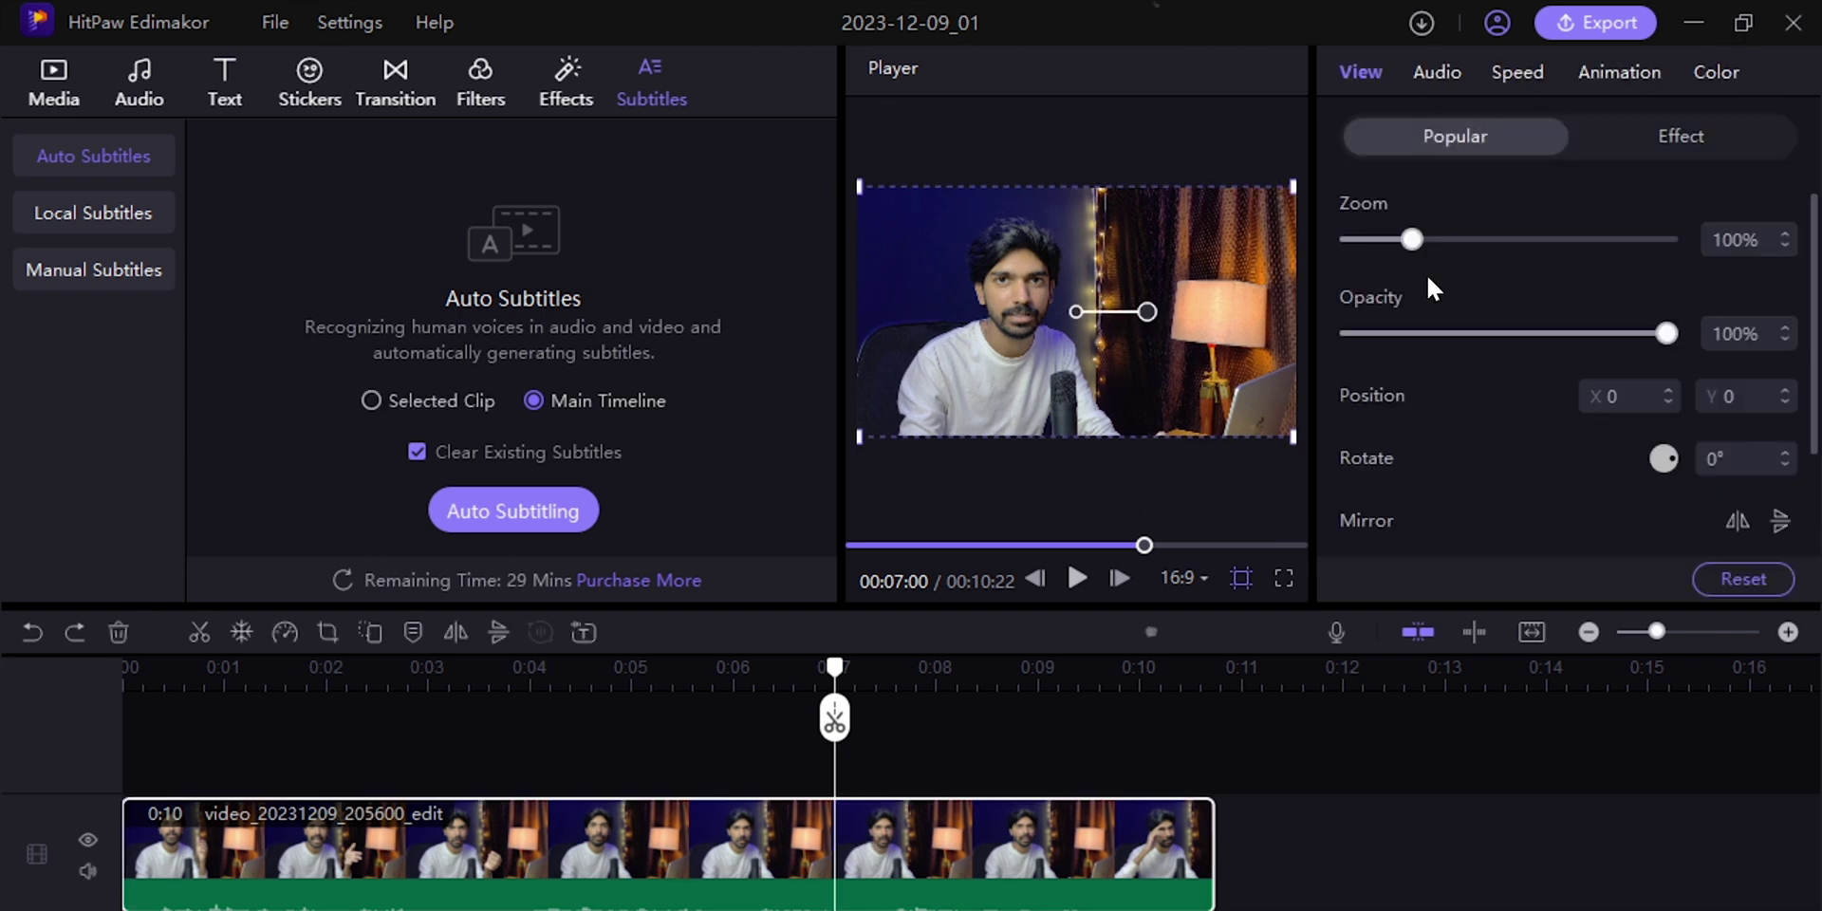
pyautogui.moveTo(1411, 239); pyautogui.dragTo(1405, 240)
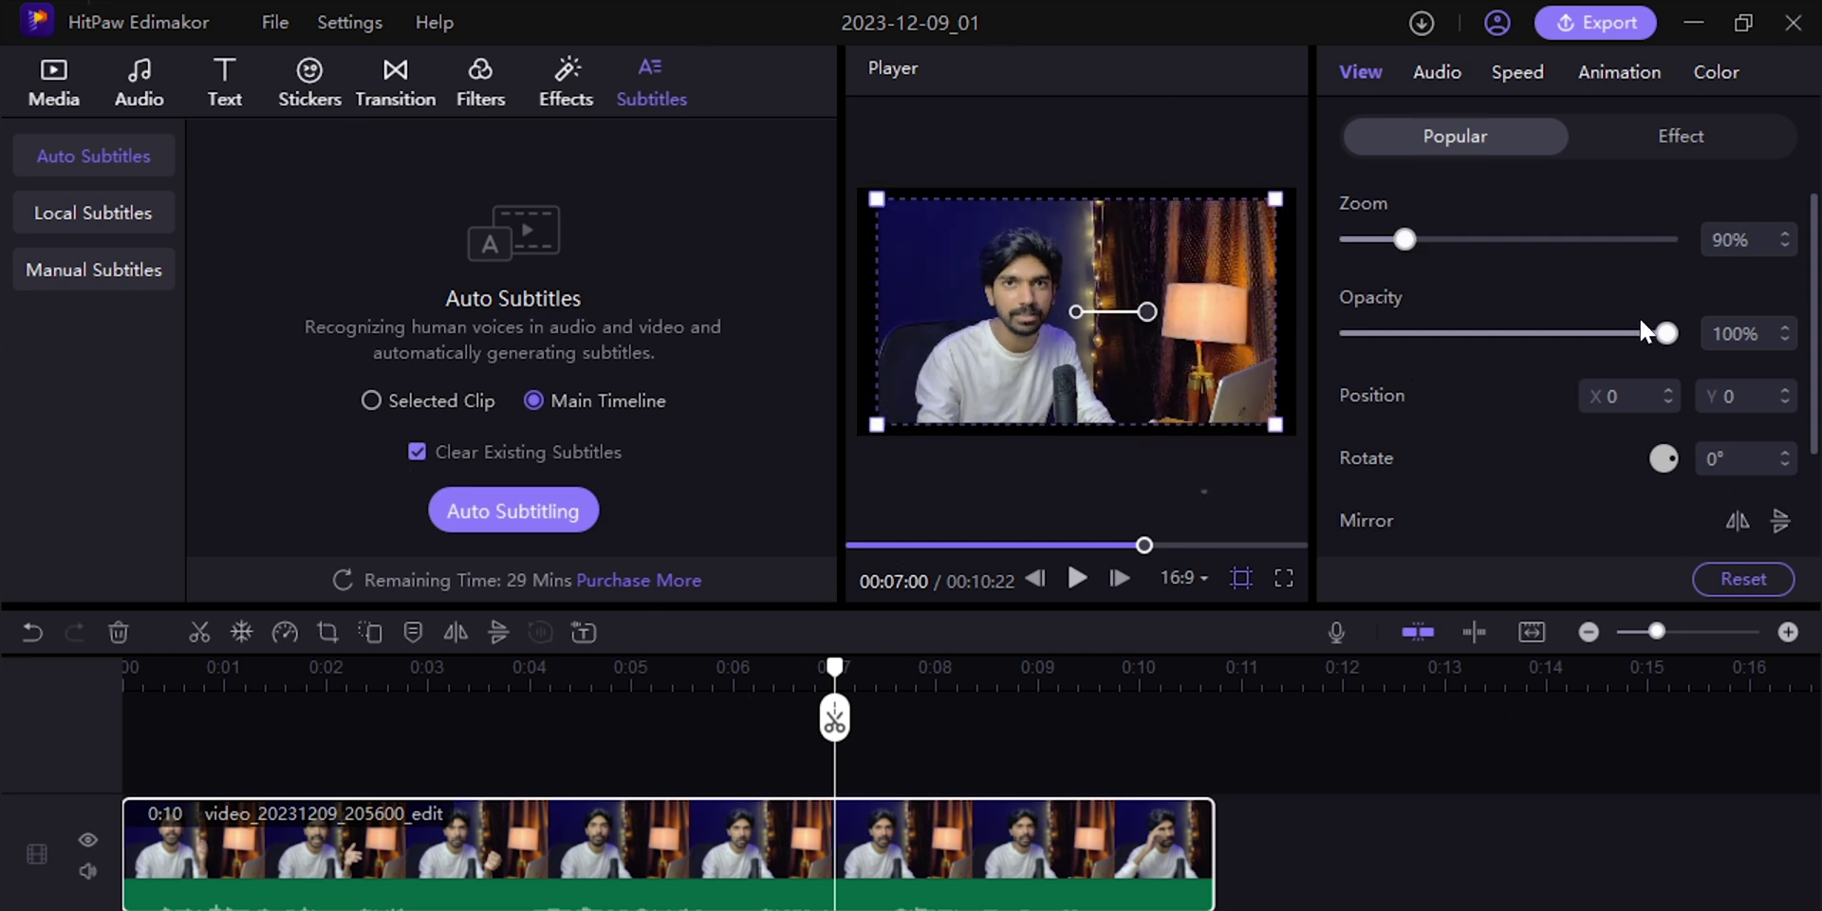
pyautogui.moveTo(1627, 323); pyautogui.dragTo(1615, 340)
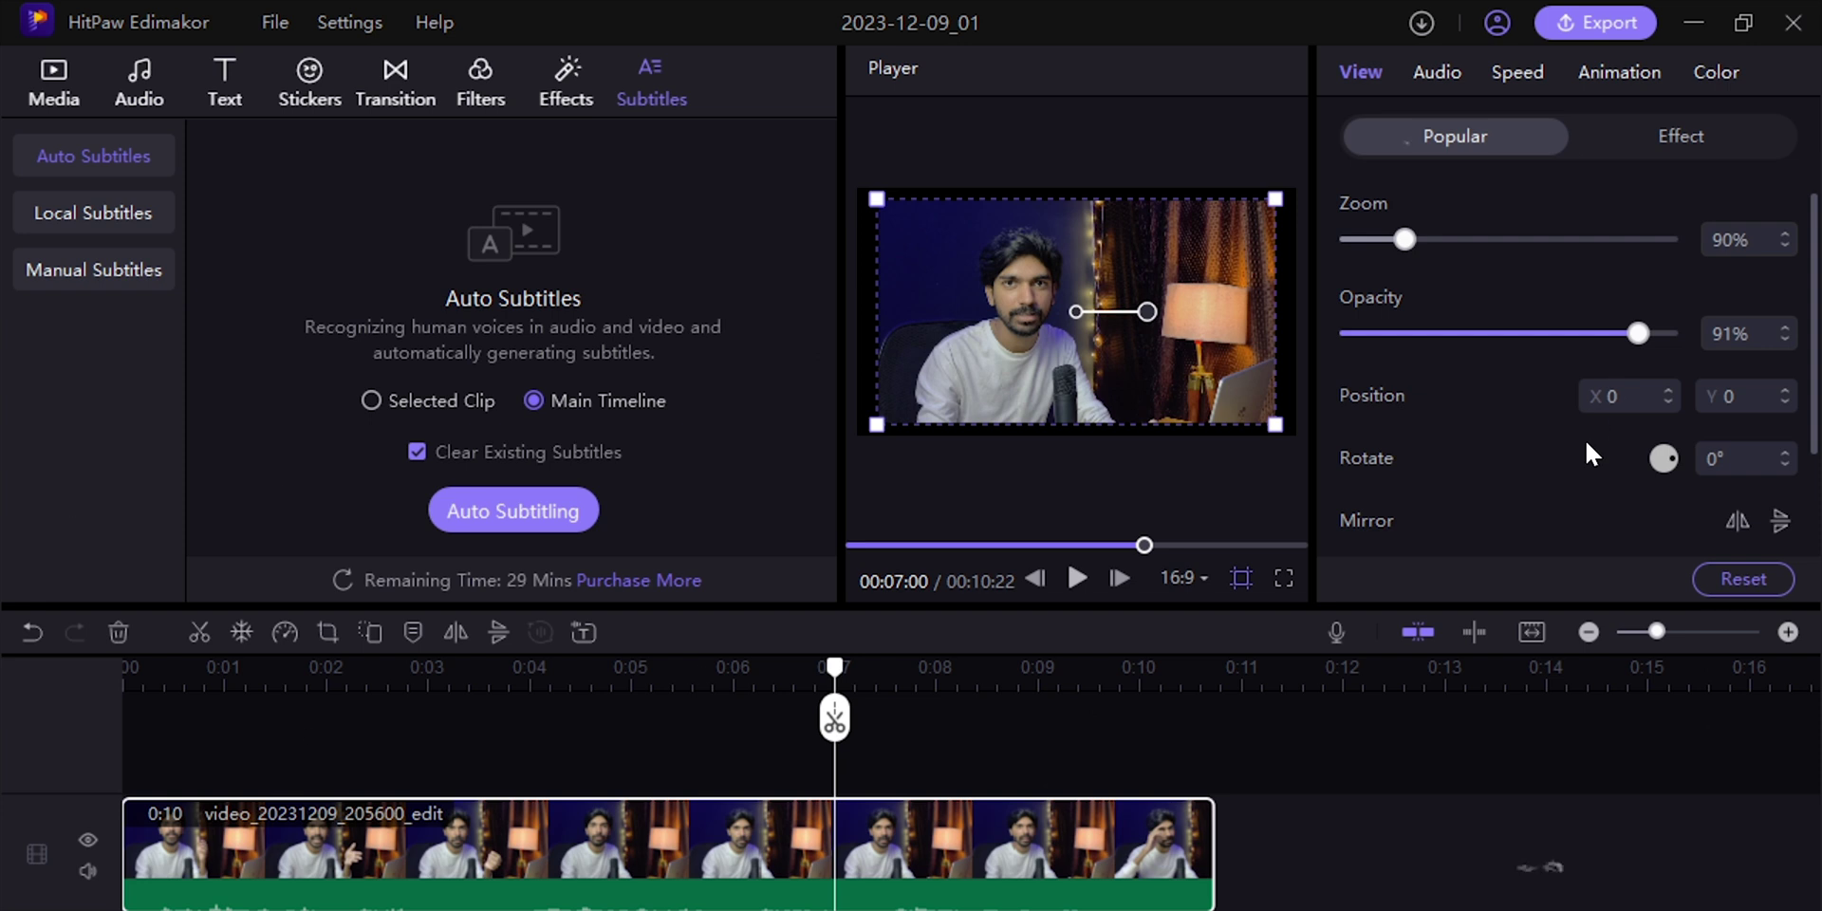
pyautogui.scroll(-3, 1585, 436)
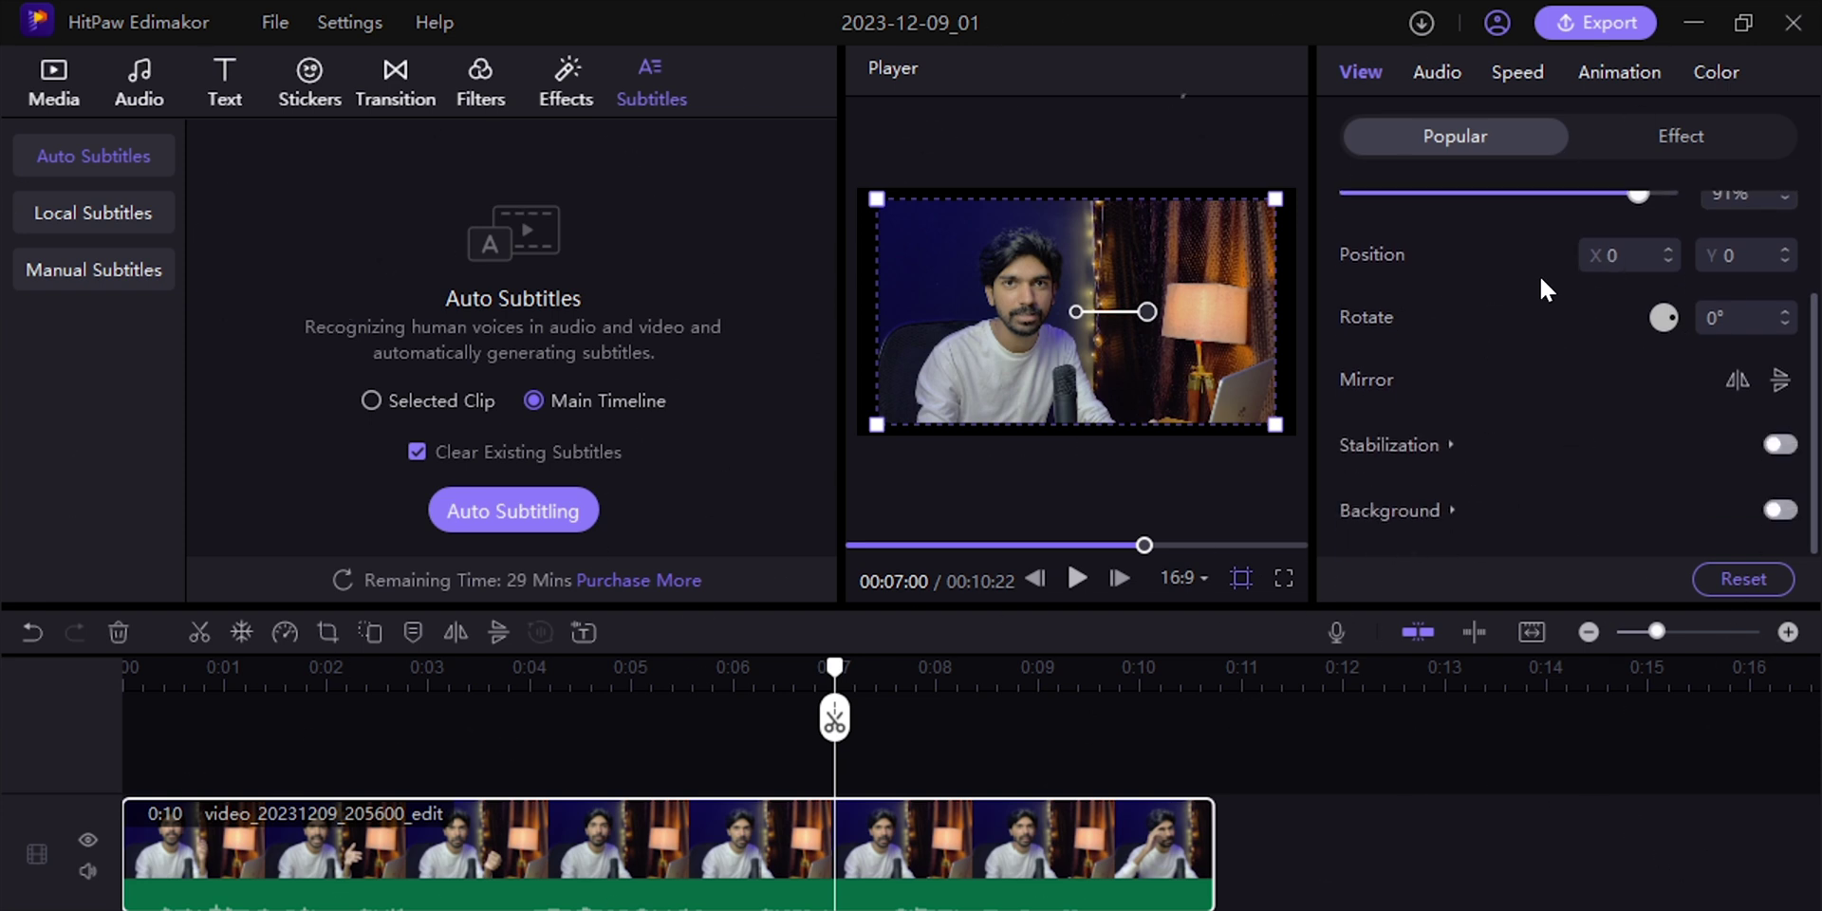
pyautogui.click(1777, 446)
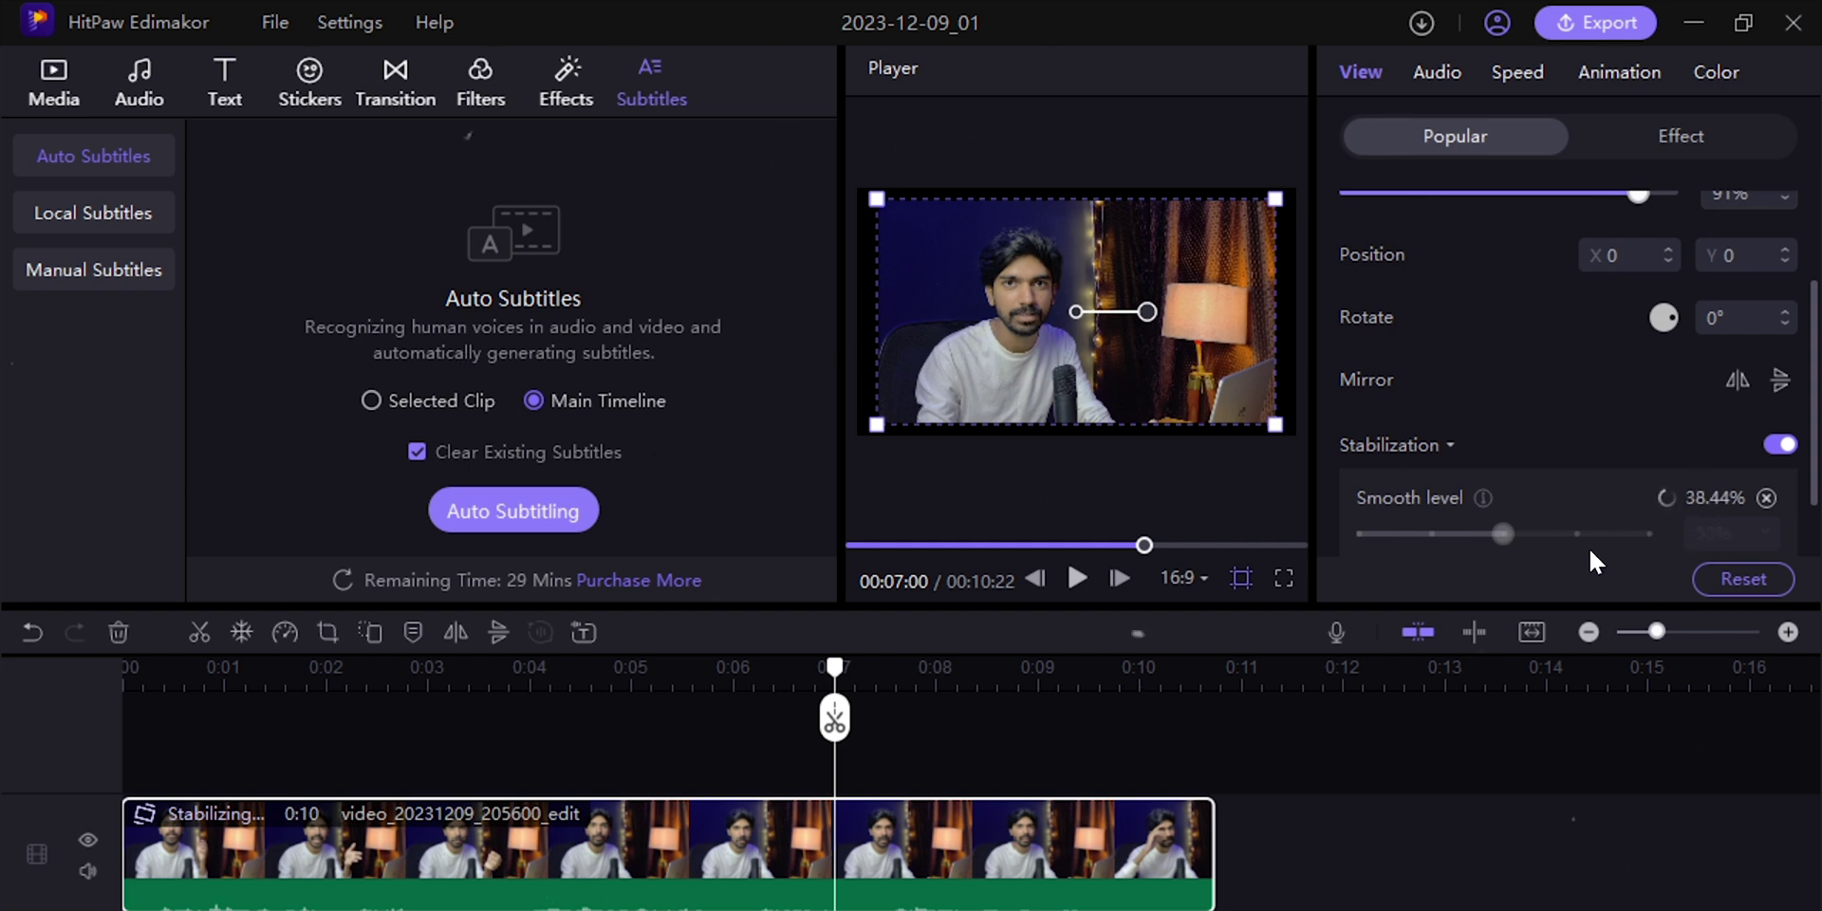
pyautogui.click(1438, 70)
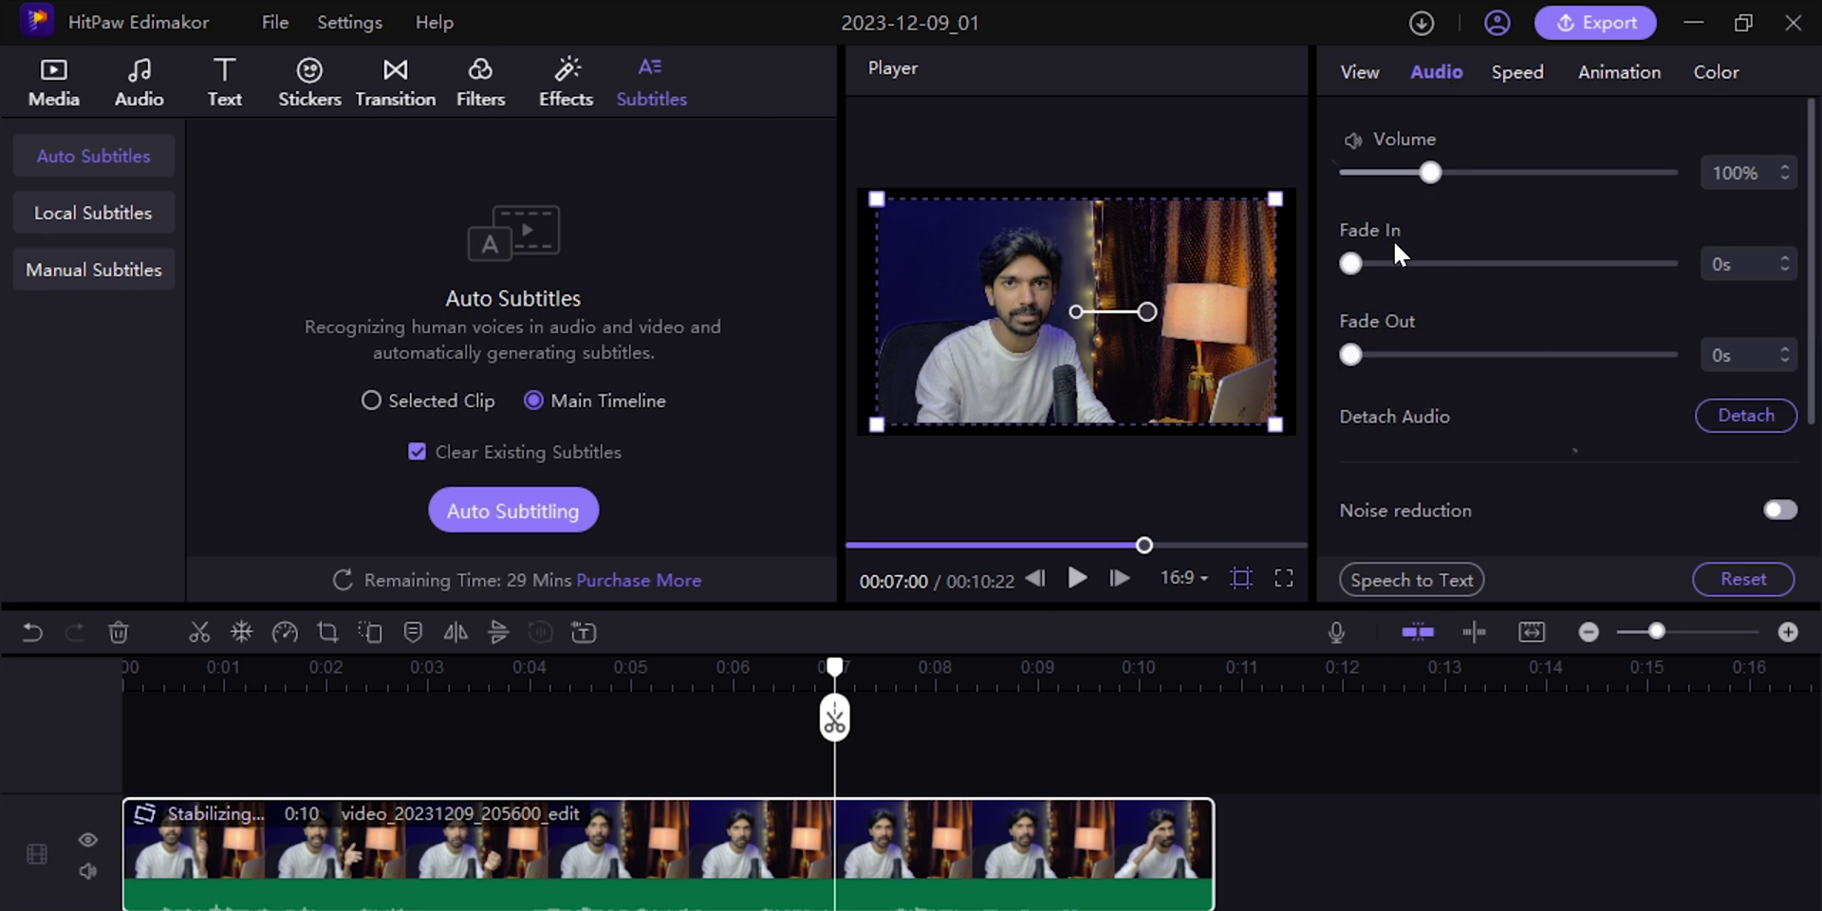
pyautogui.scroll(-2, 1472, 408)
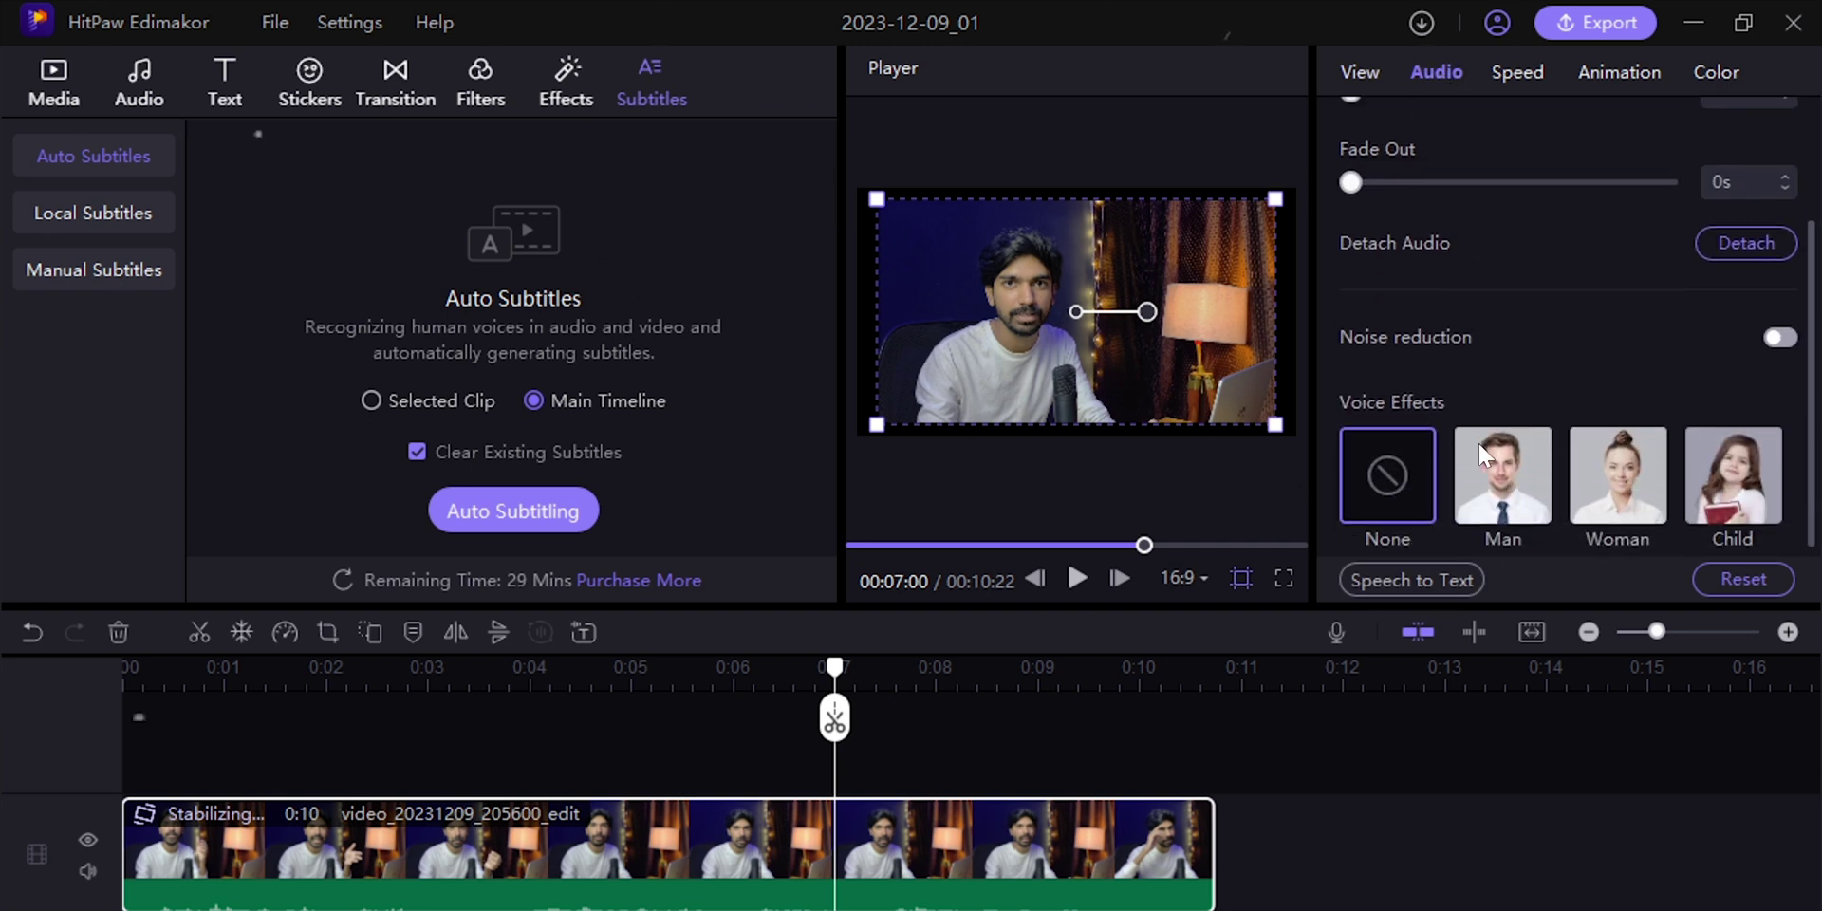
# Enable noise reduction and apply the Child voice effect to the talking-head clip
pyautogui.click(1780, 330)
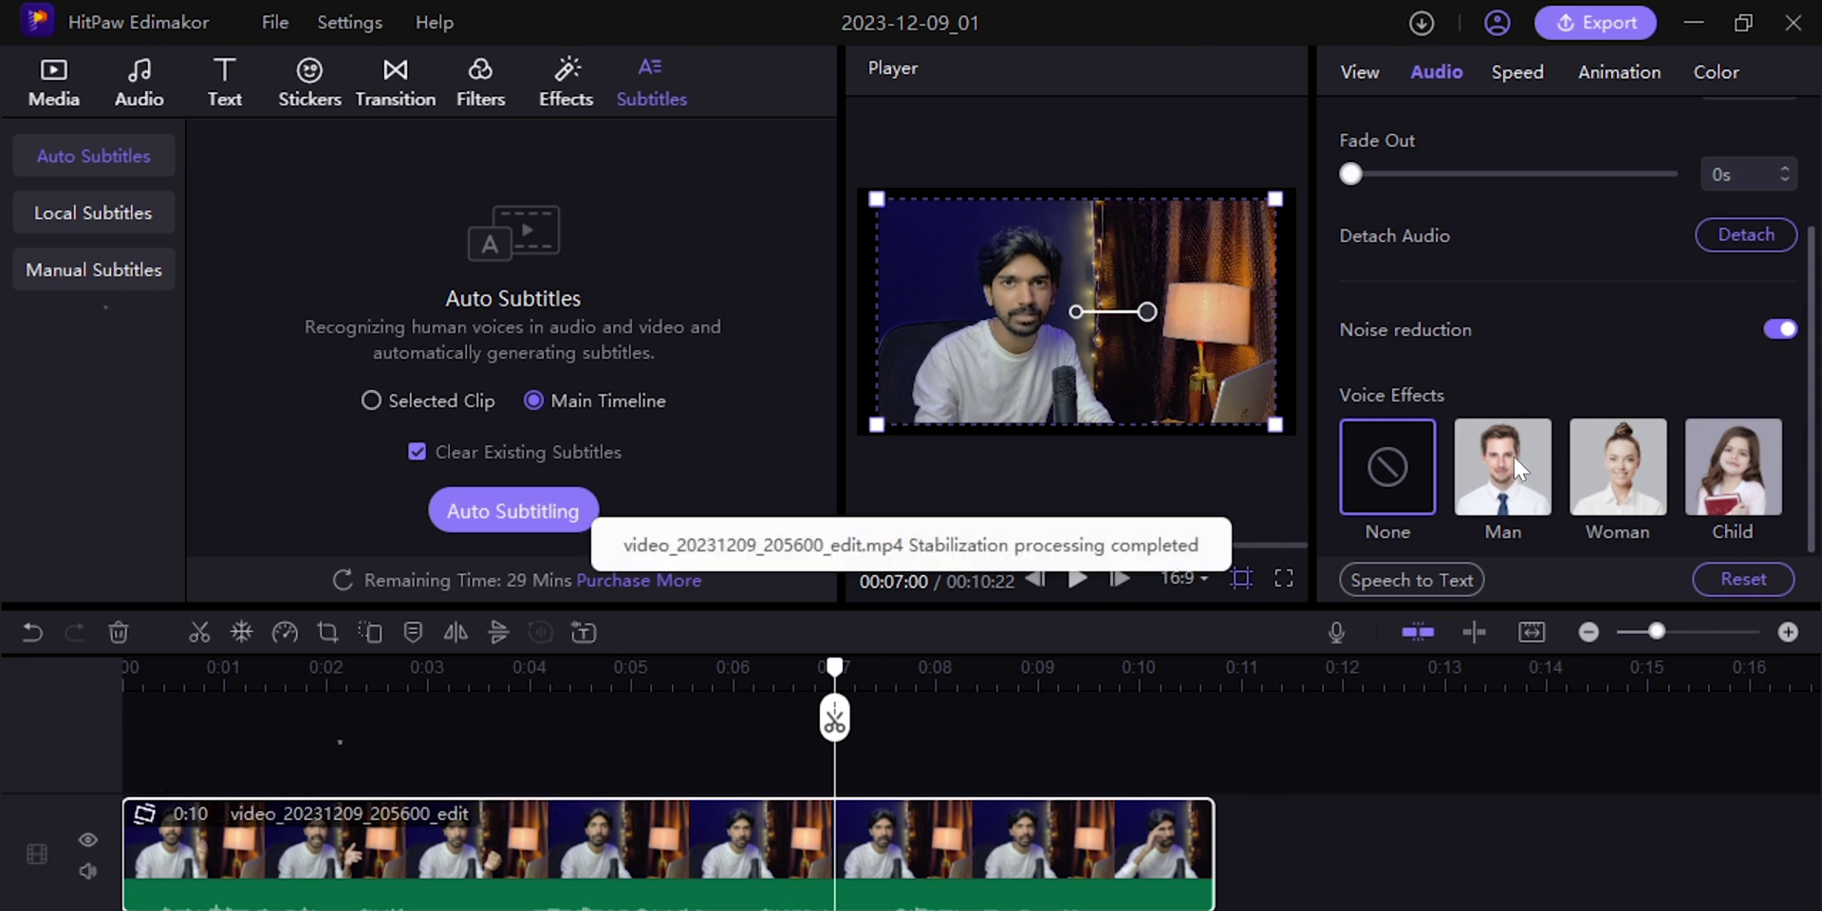
pyautogui.click(1512, 453)
pyautogui.click(1711, 468)
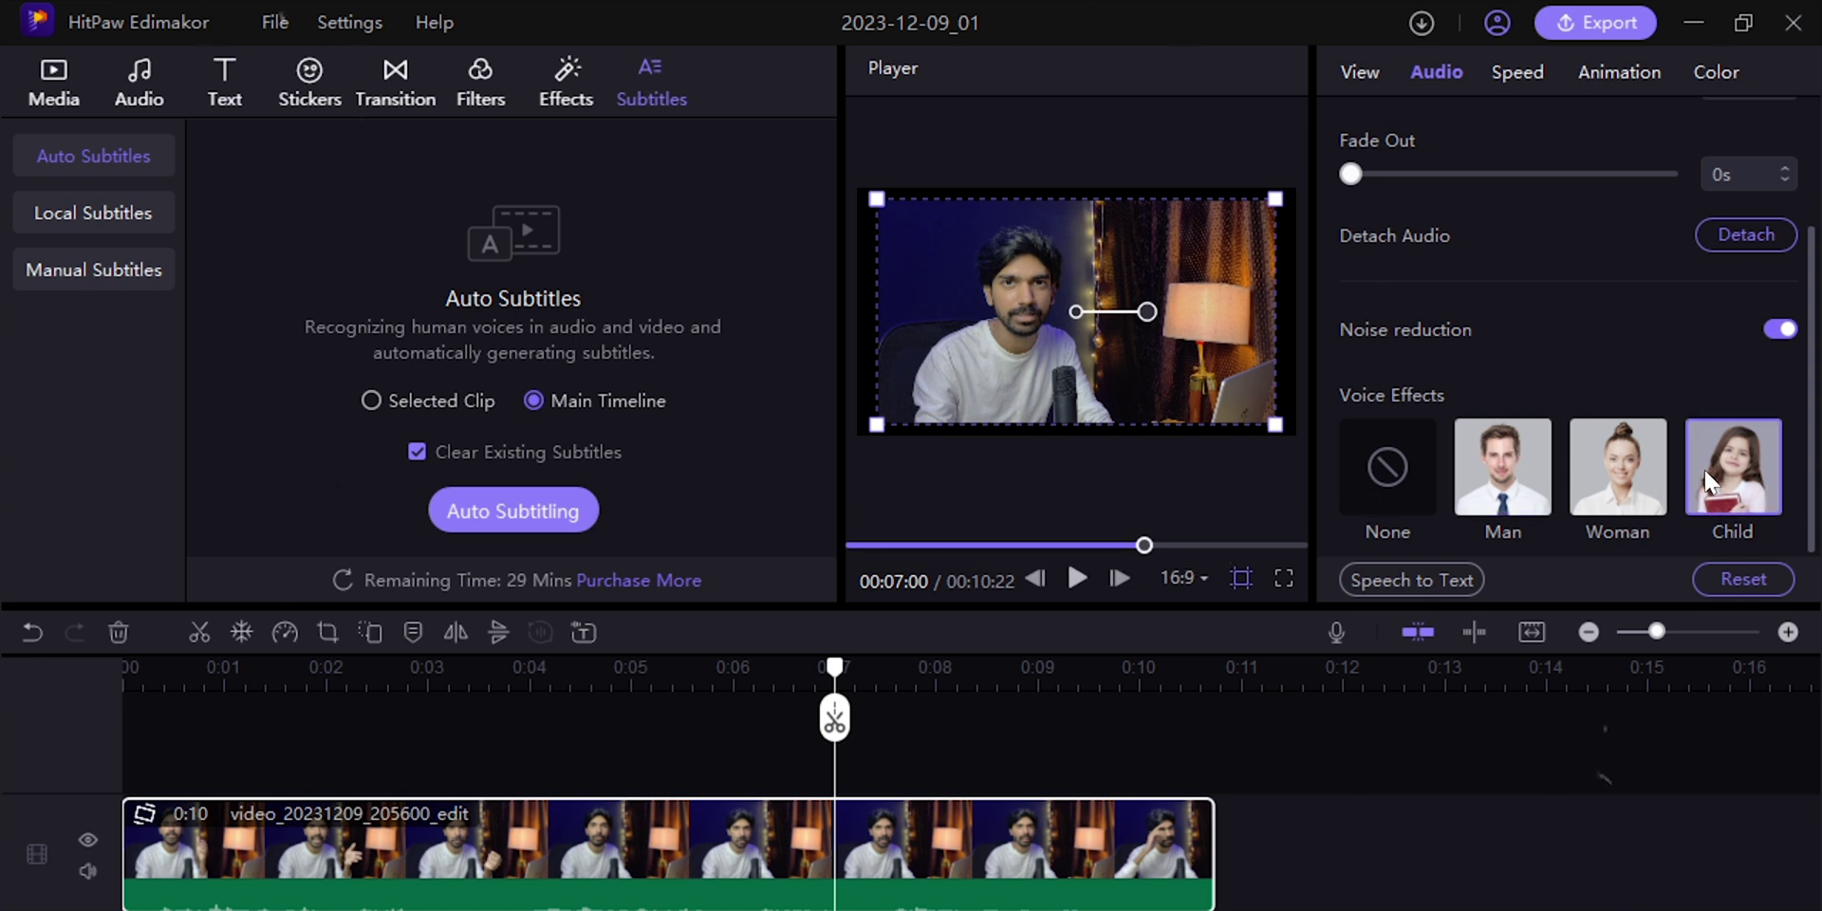
pyautogui.click(1513, 70)
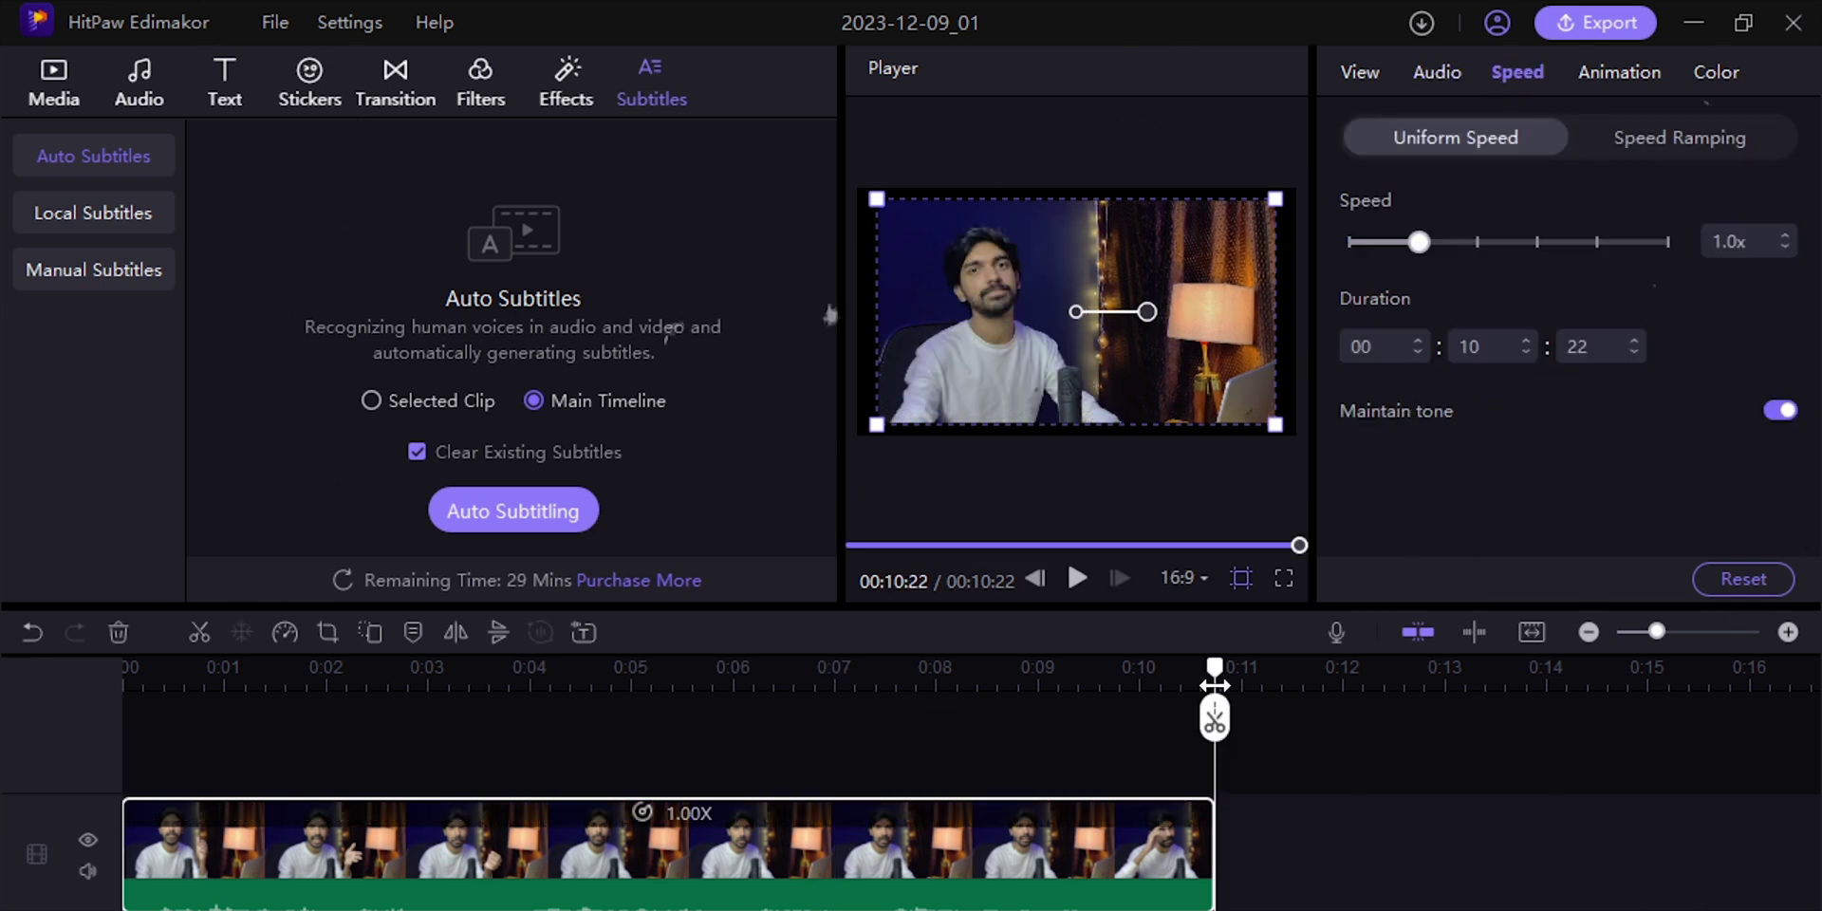
# Slow the talking-head clip to 0.5x constant speed and play it back
pyautogui.click(858, 675)
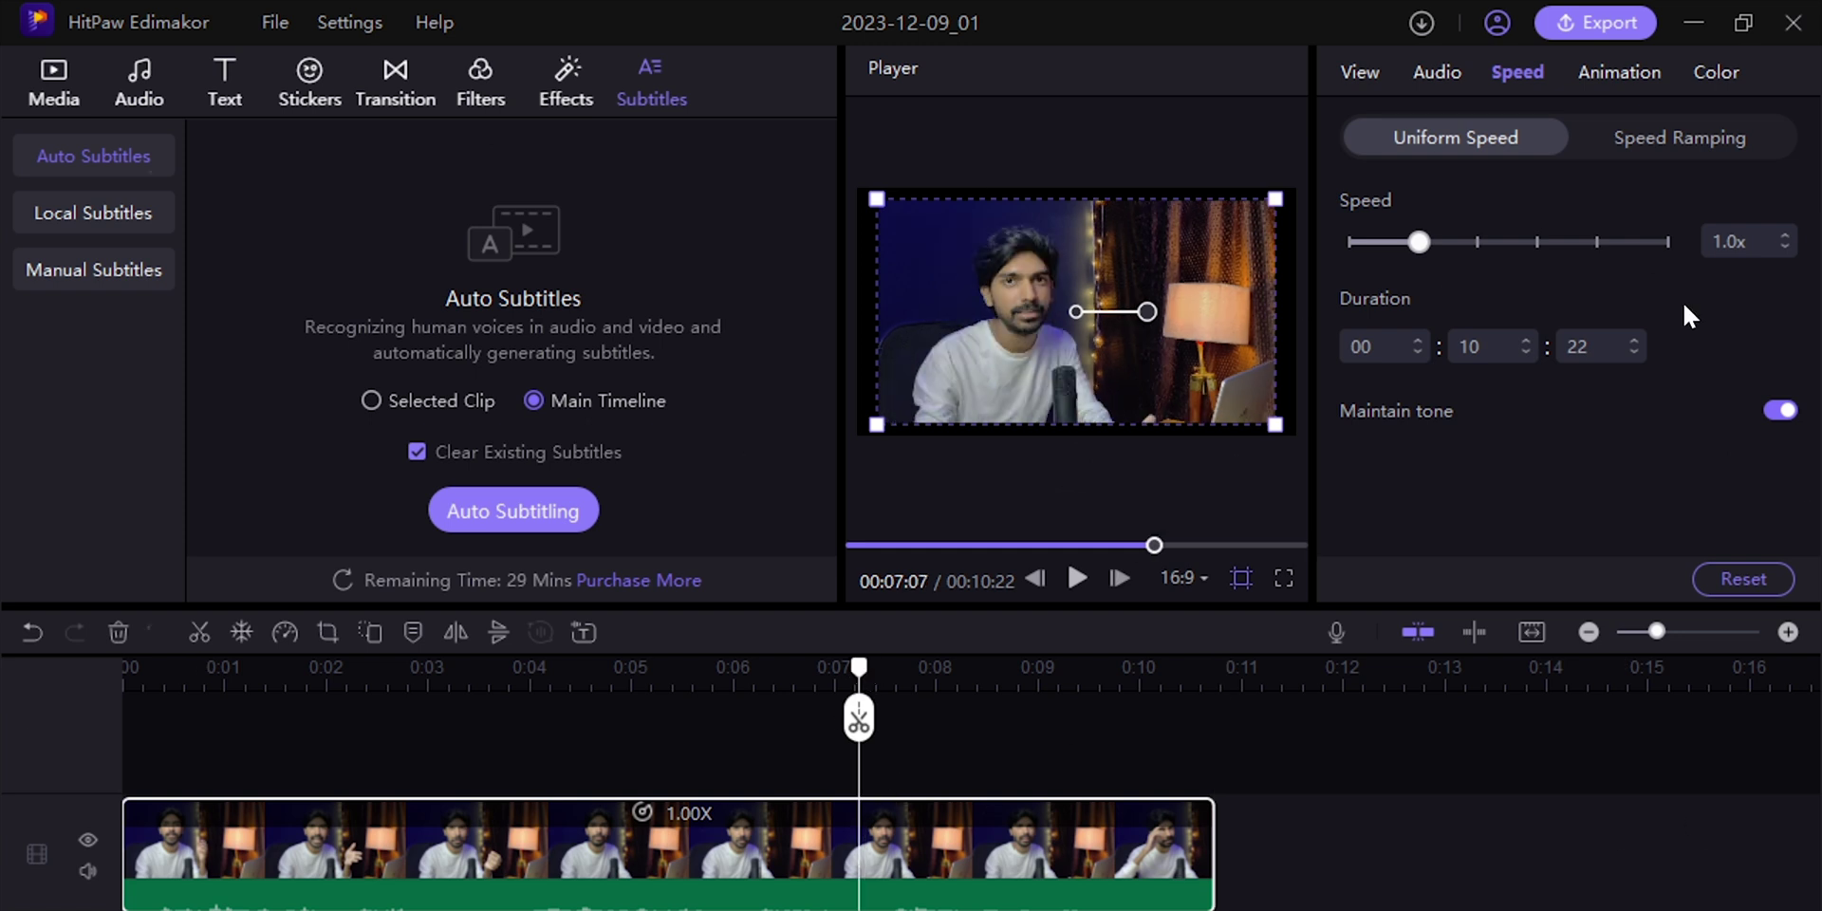
pyautogui.click(1670, 134)
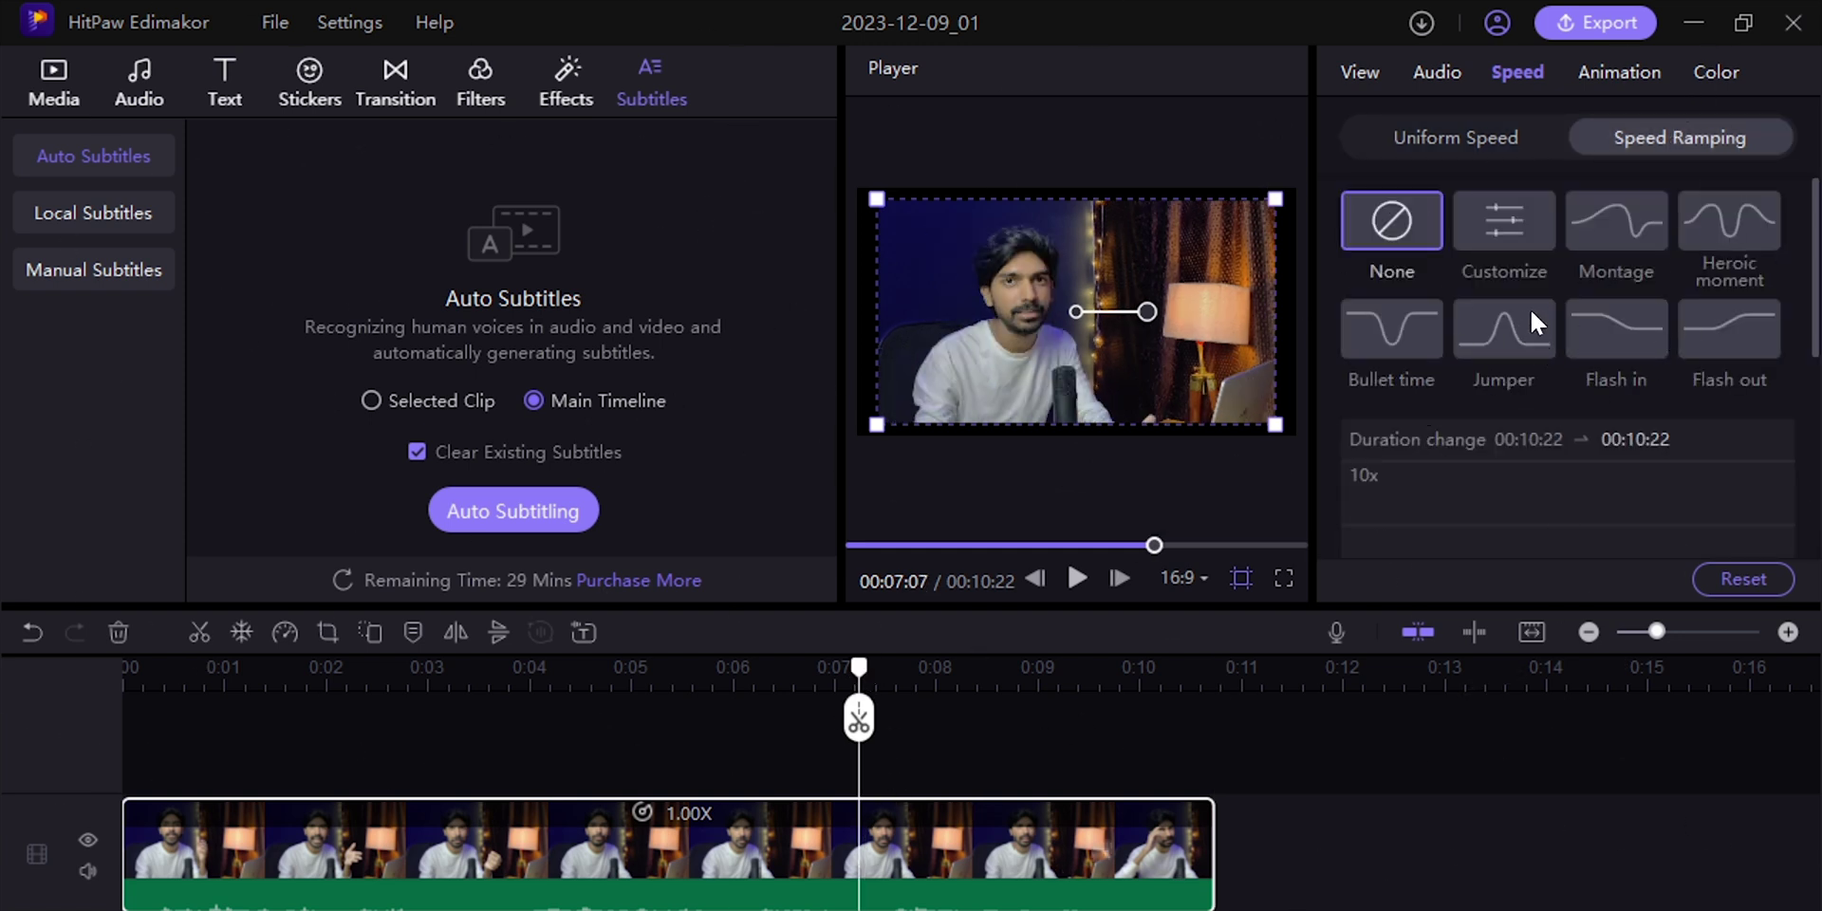
pyautogui.click(1439, 139)
pyautogui.moveTo(1424, 248); pyautogui.dragTo(1391, 248)
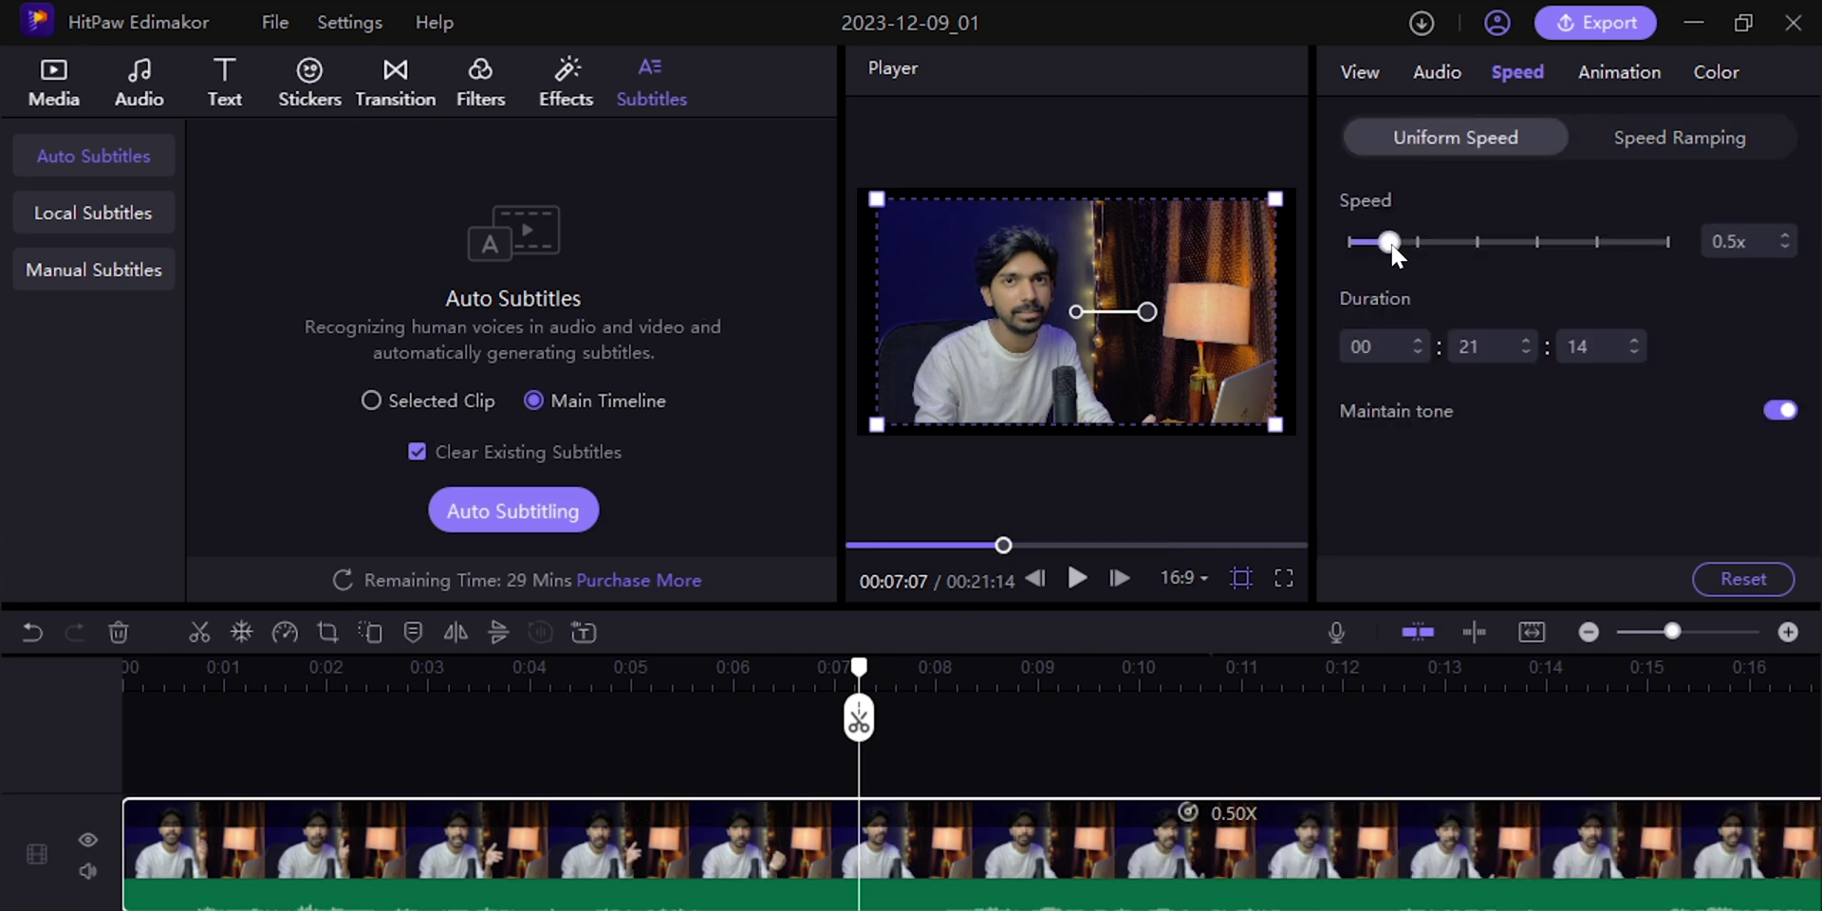
pyautogui.press('space')
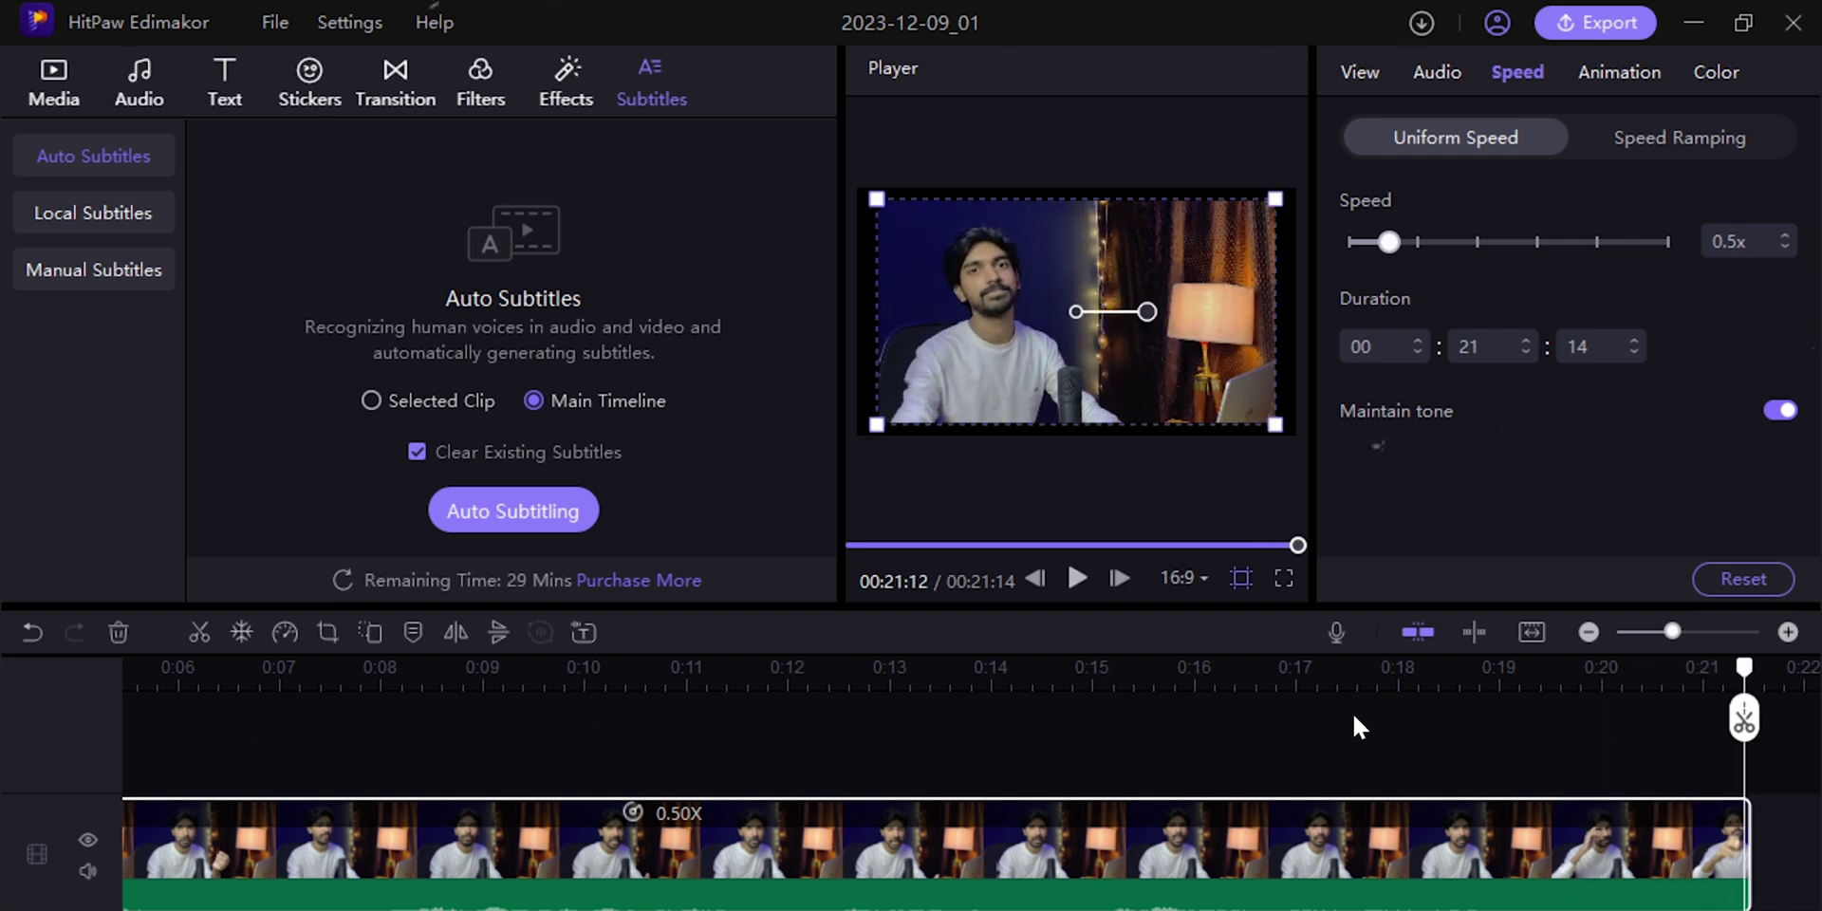
# Apply a custom speed ramp curve running from 0.1x up to about 6.3x
pyautogui.click(1680, 137)
pyautogui.moveTo(1347, 328); pyautogui.dragTo(1345, 440)
pyautogui.click(1445, 367)
pyautogui.moveTo(1523, 344); pyautogui.dragTo(1578, 258)
pyautogui.click(774, 717)
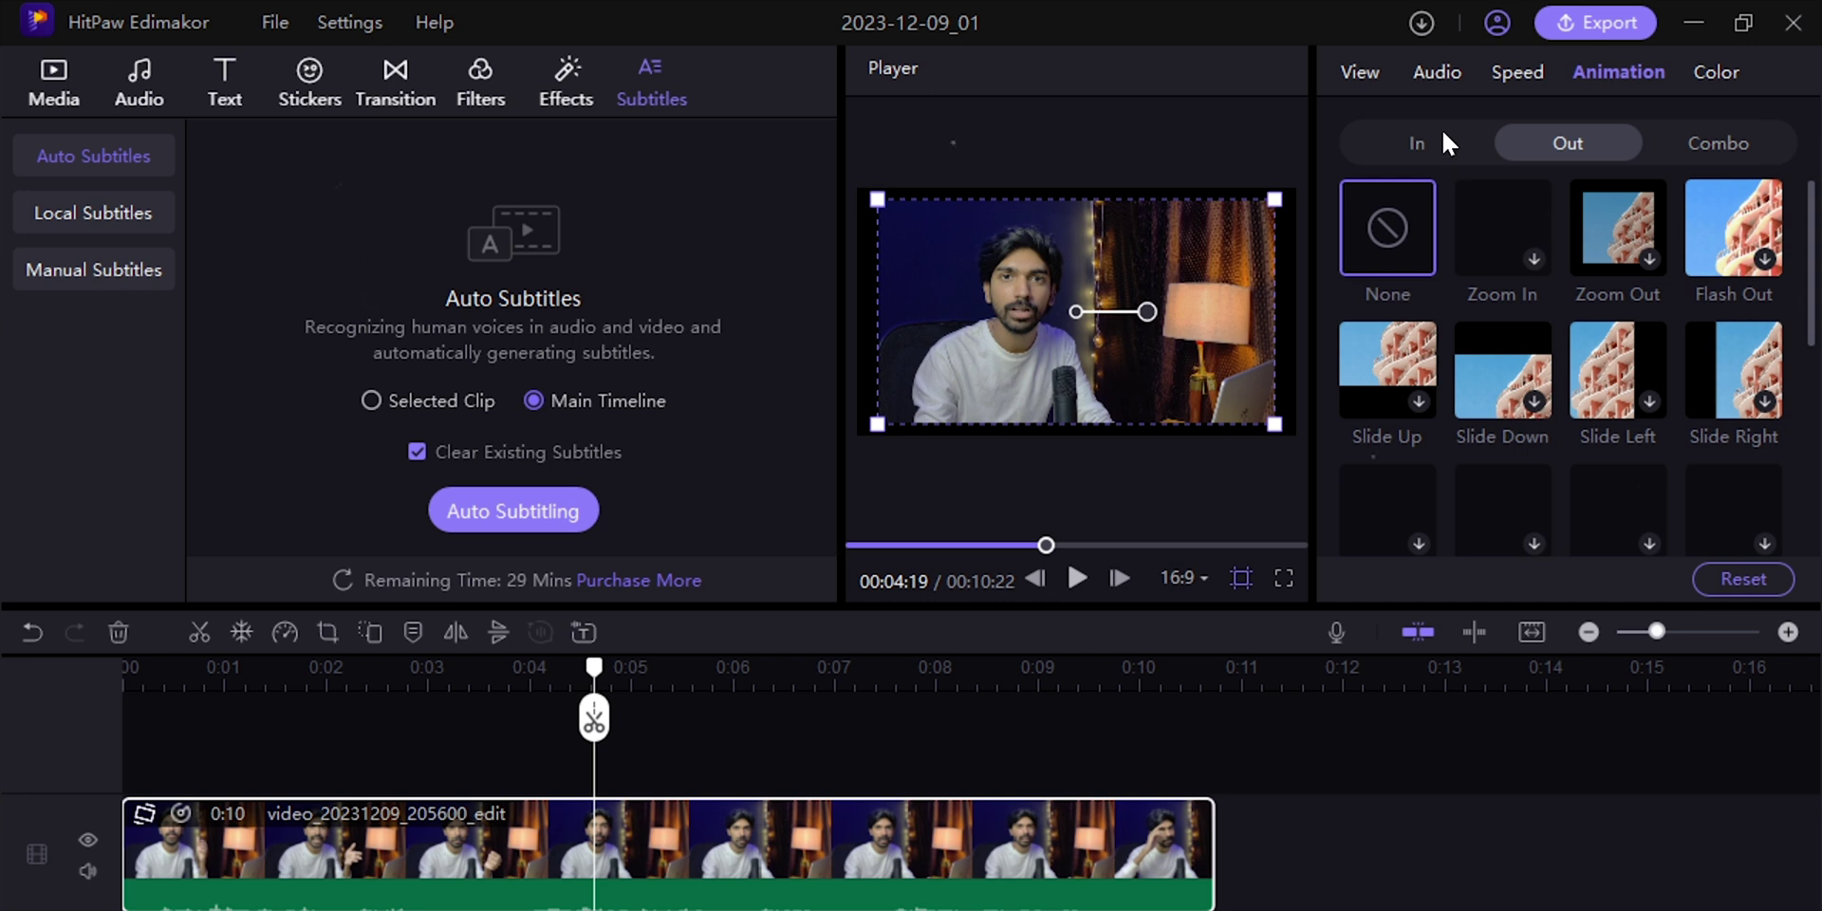
# Browse the clip's In, Out and Combo animation choices
pyautogui.click(1442, 142)
pyautogui.click(1615, 150)
pyautogui.click(1682, 143)
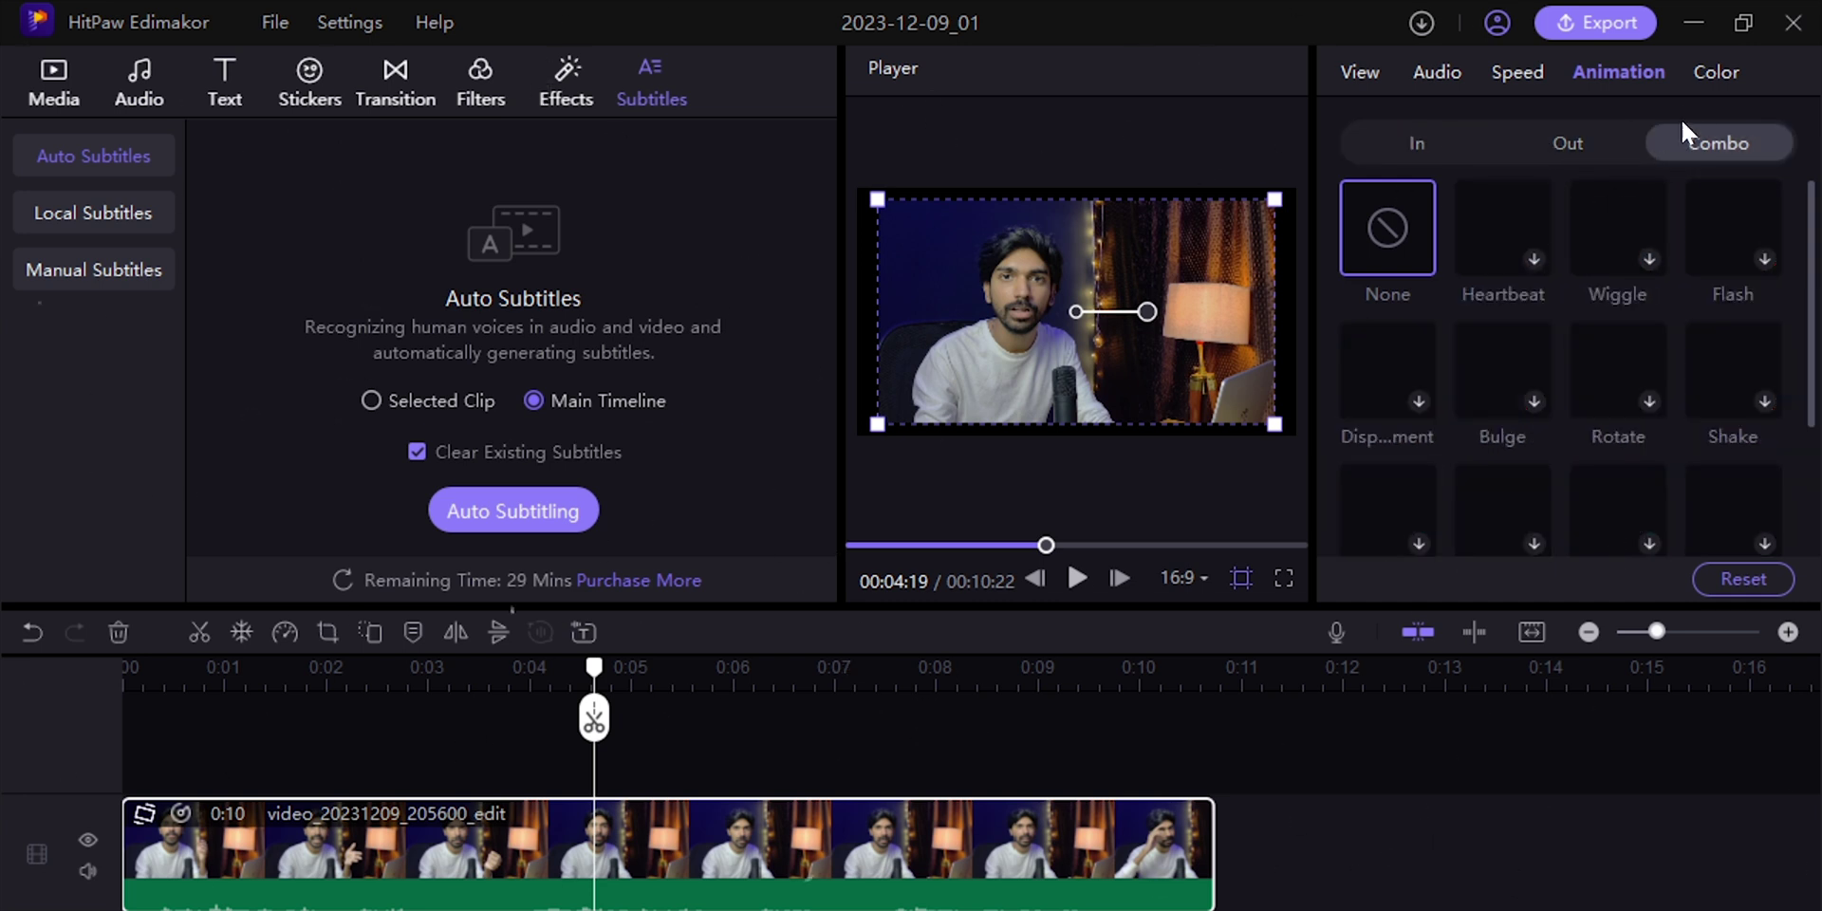
# Review the clip's colour adjustments and bring up the export settings
pyautogui.click(1715, 70)
pyautogui.scroll(-3, 1613, 313)
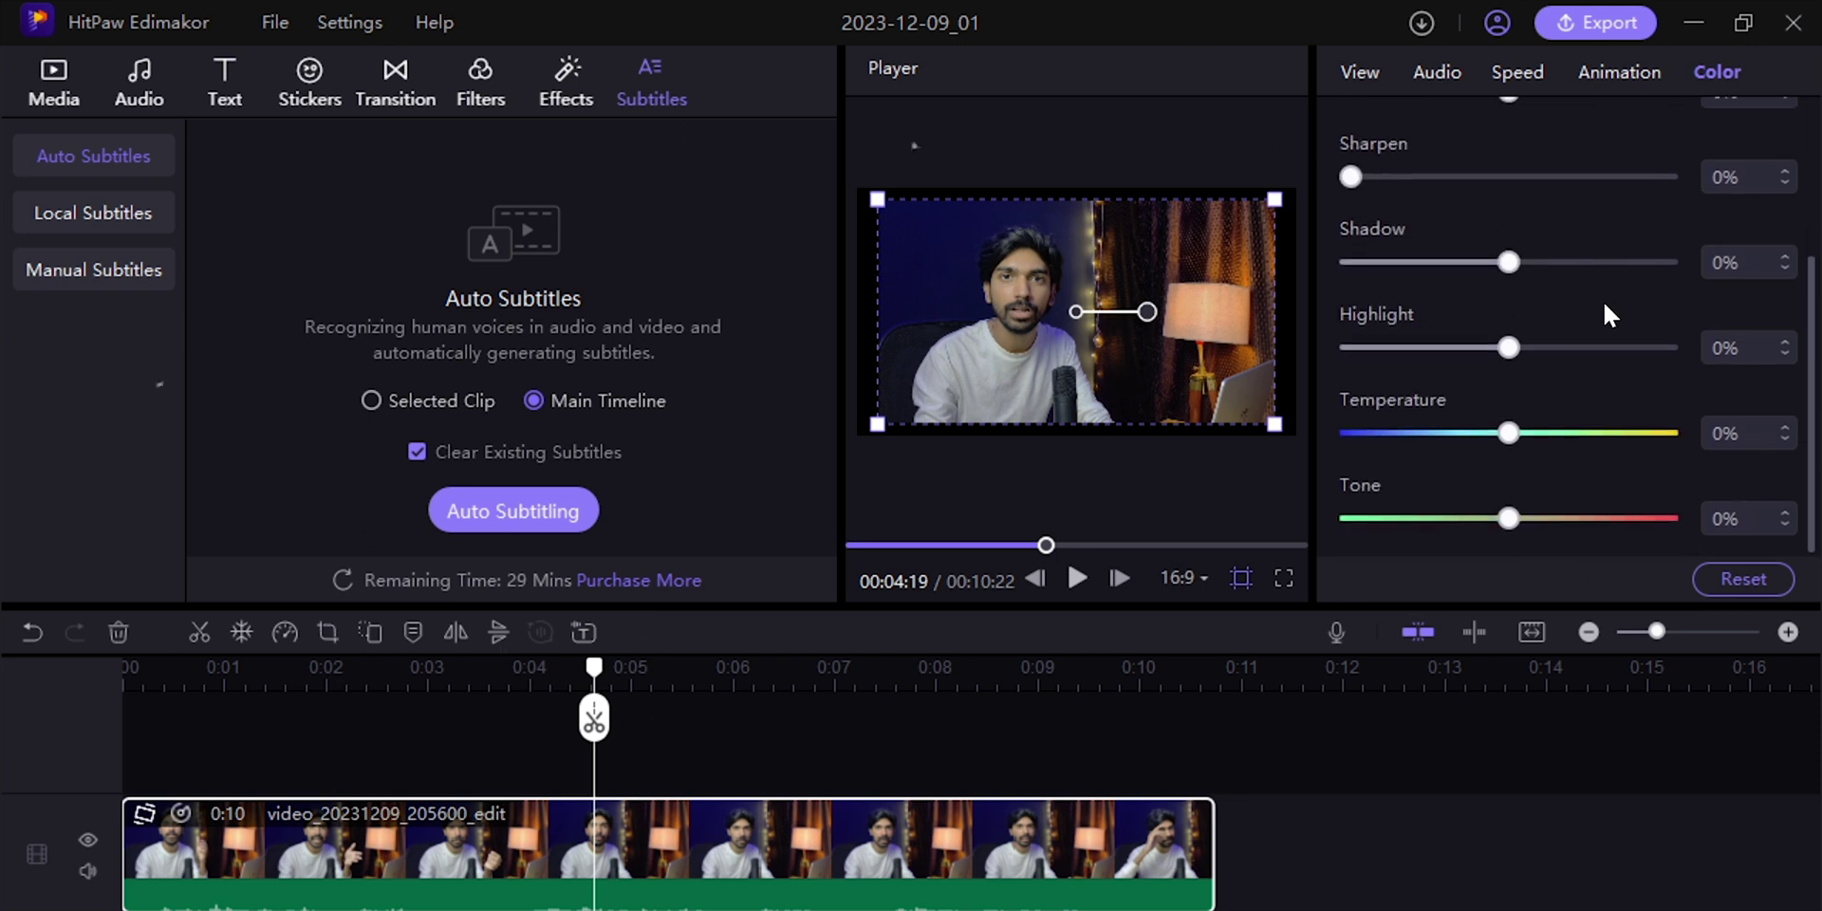
pyautogui.scroll(3, 1608, 311)
pyautogui.scroll(-3, 1608, 311)
pyautogui.click(1610, 26)
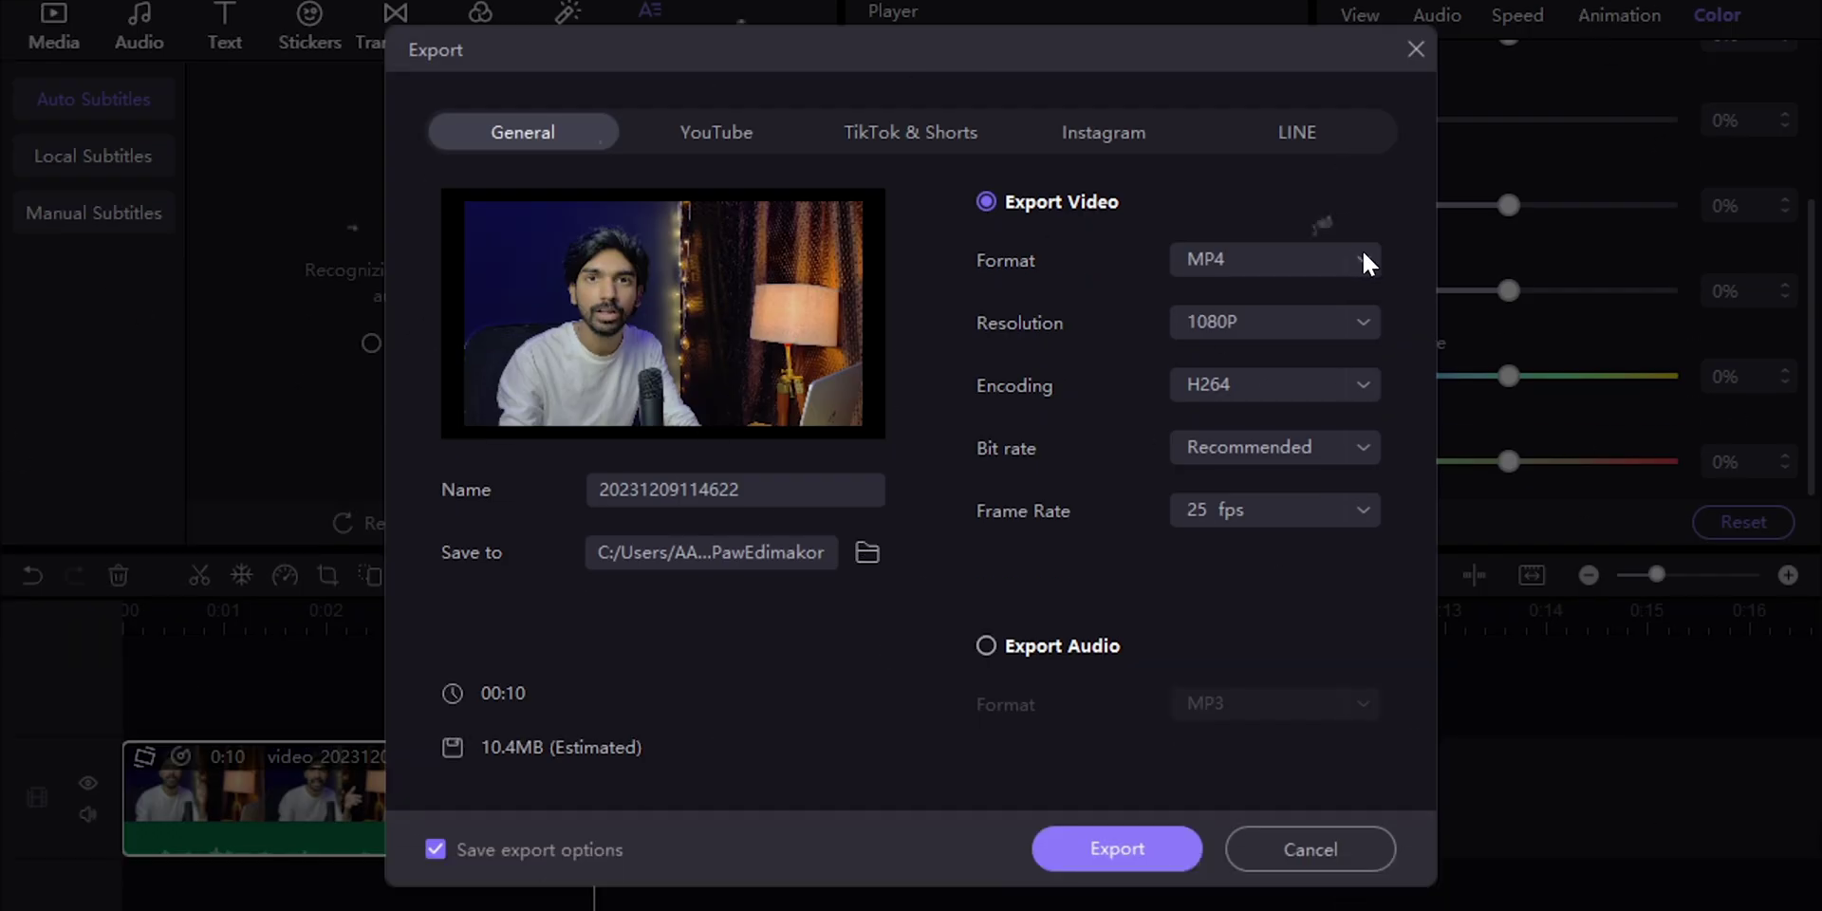
# Export the talking-head clip as MP4 at 1080P resolution
pyautogui.click(1365, 311)
pyautogui.click(1243, 304)
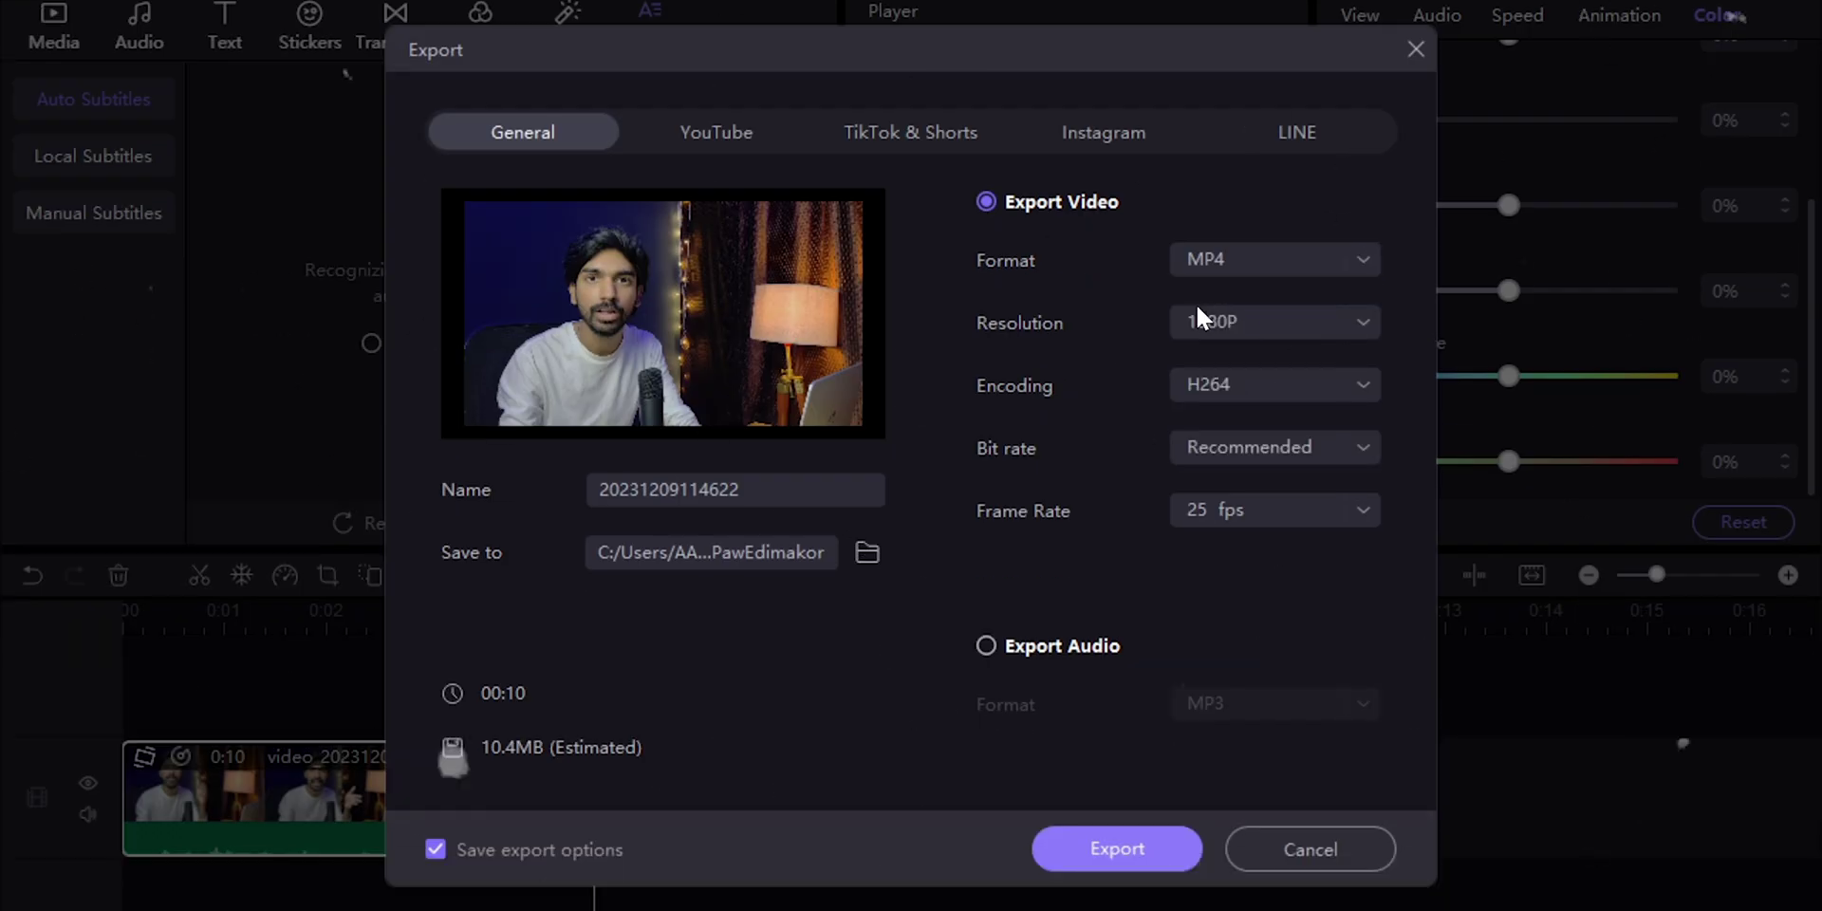
pyautogui.click(1264, 322)
pyautogui.scroll(-1, 1250, 470)
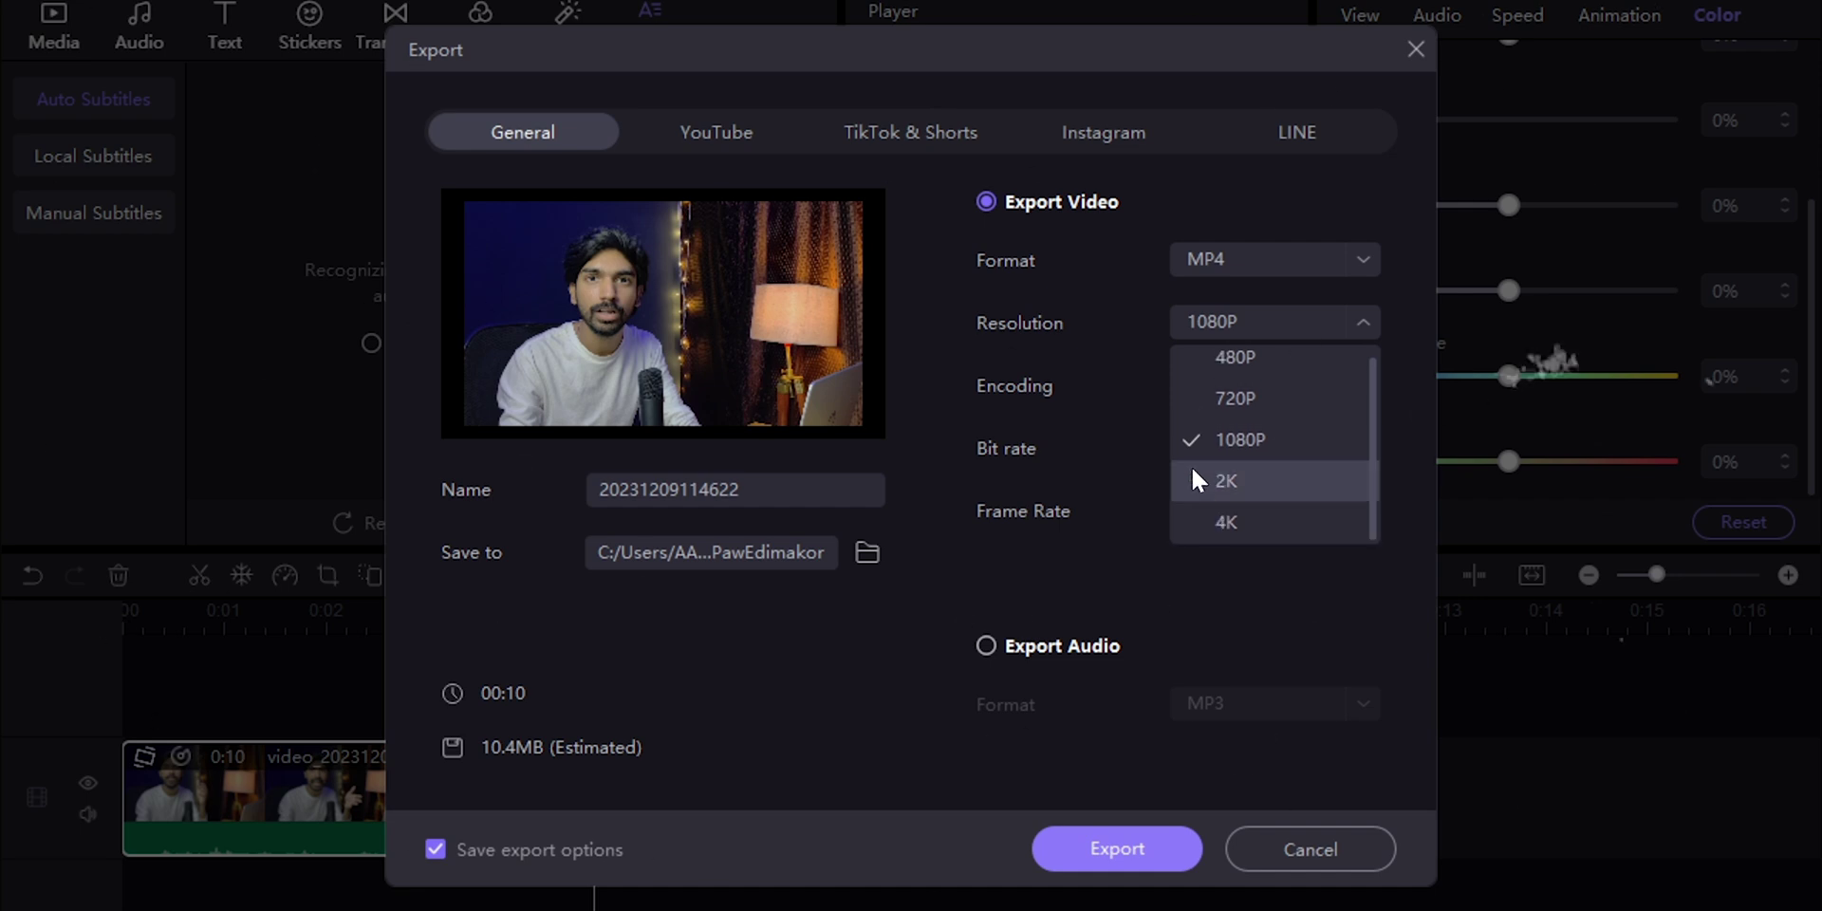
pyautogui.click(1153, 334)
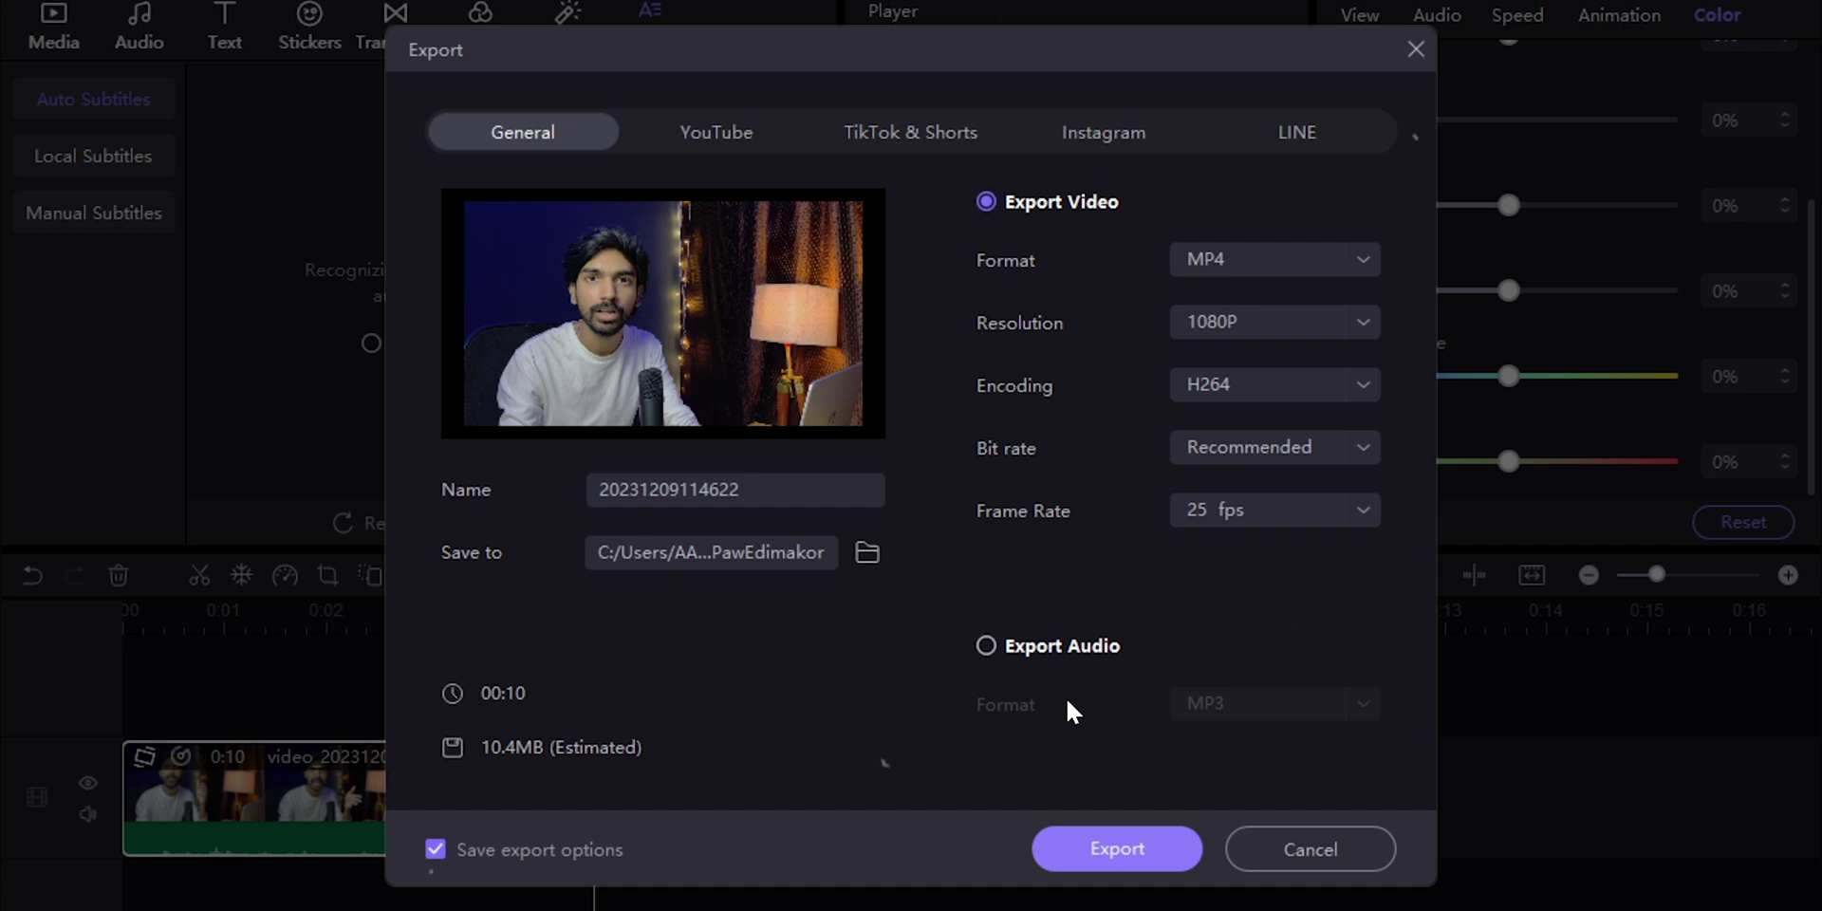
pyautogui.click(1101, 849)
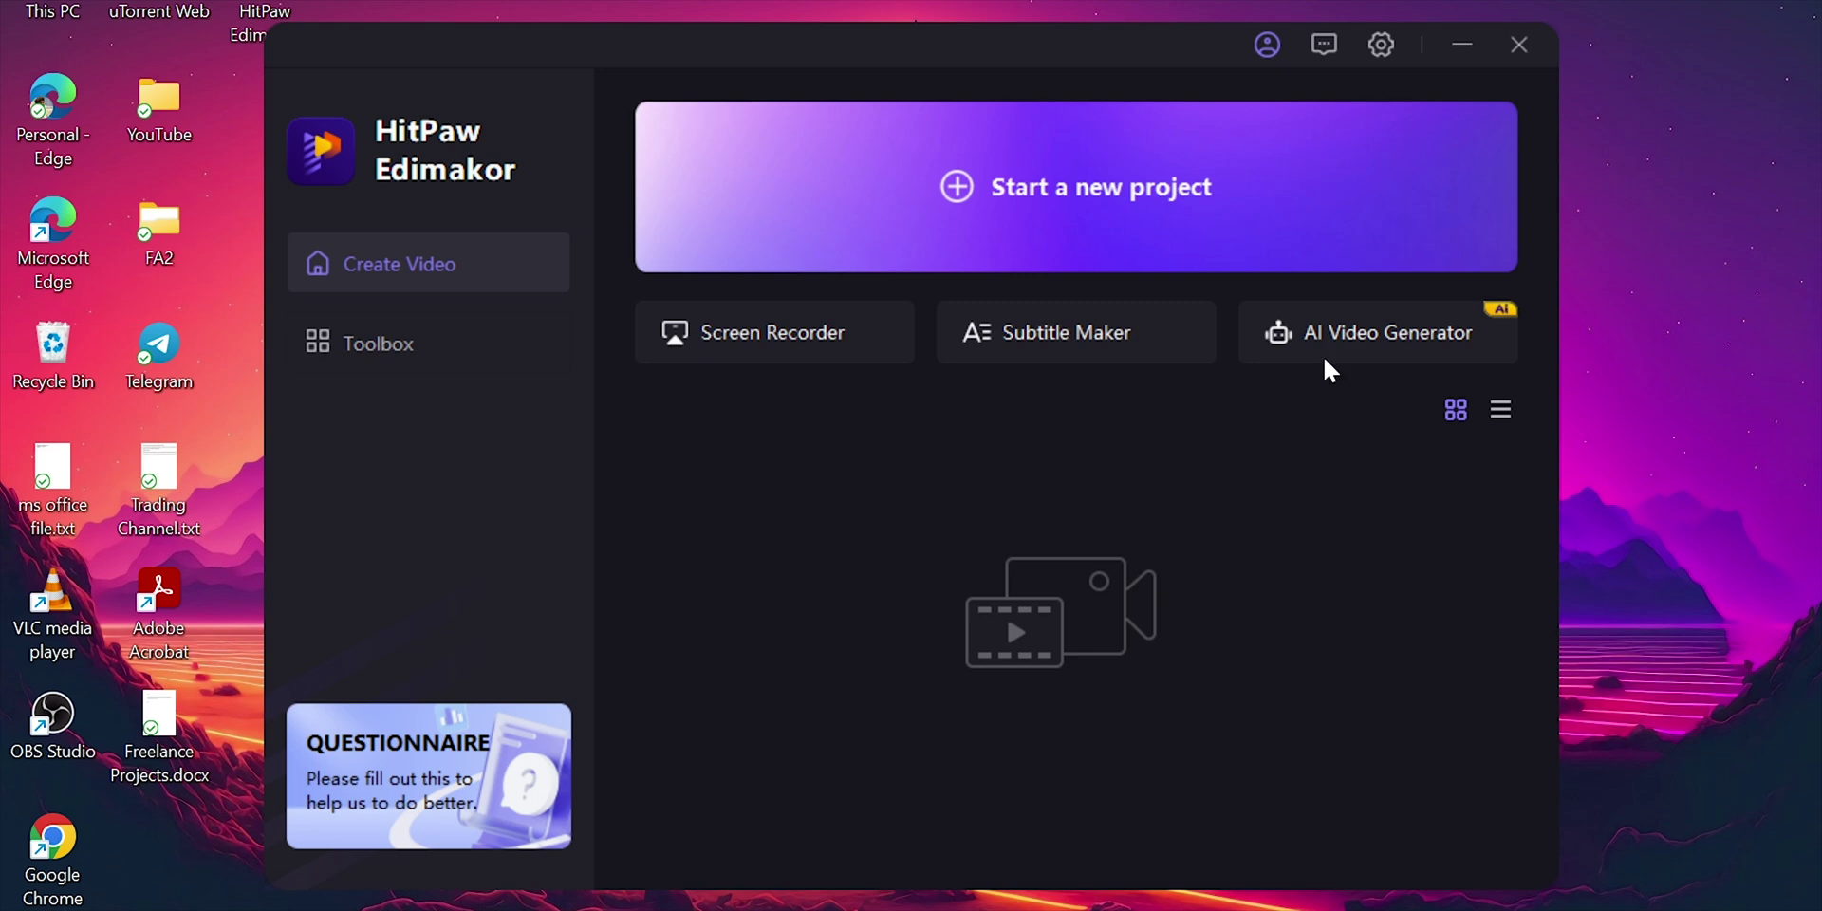
# Launch the AI Video Generator from the start screen
pyautogui.click(1323, 334)
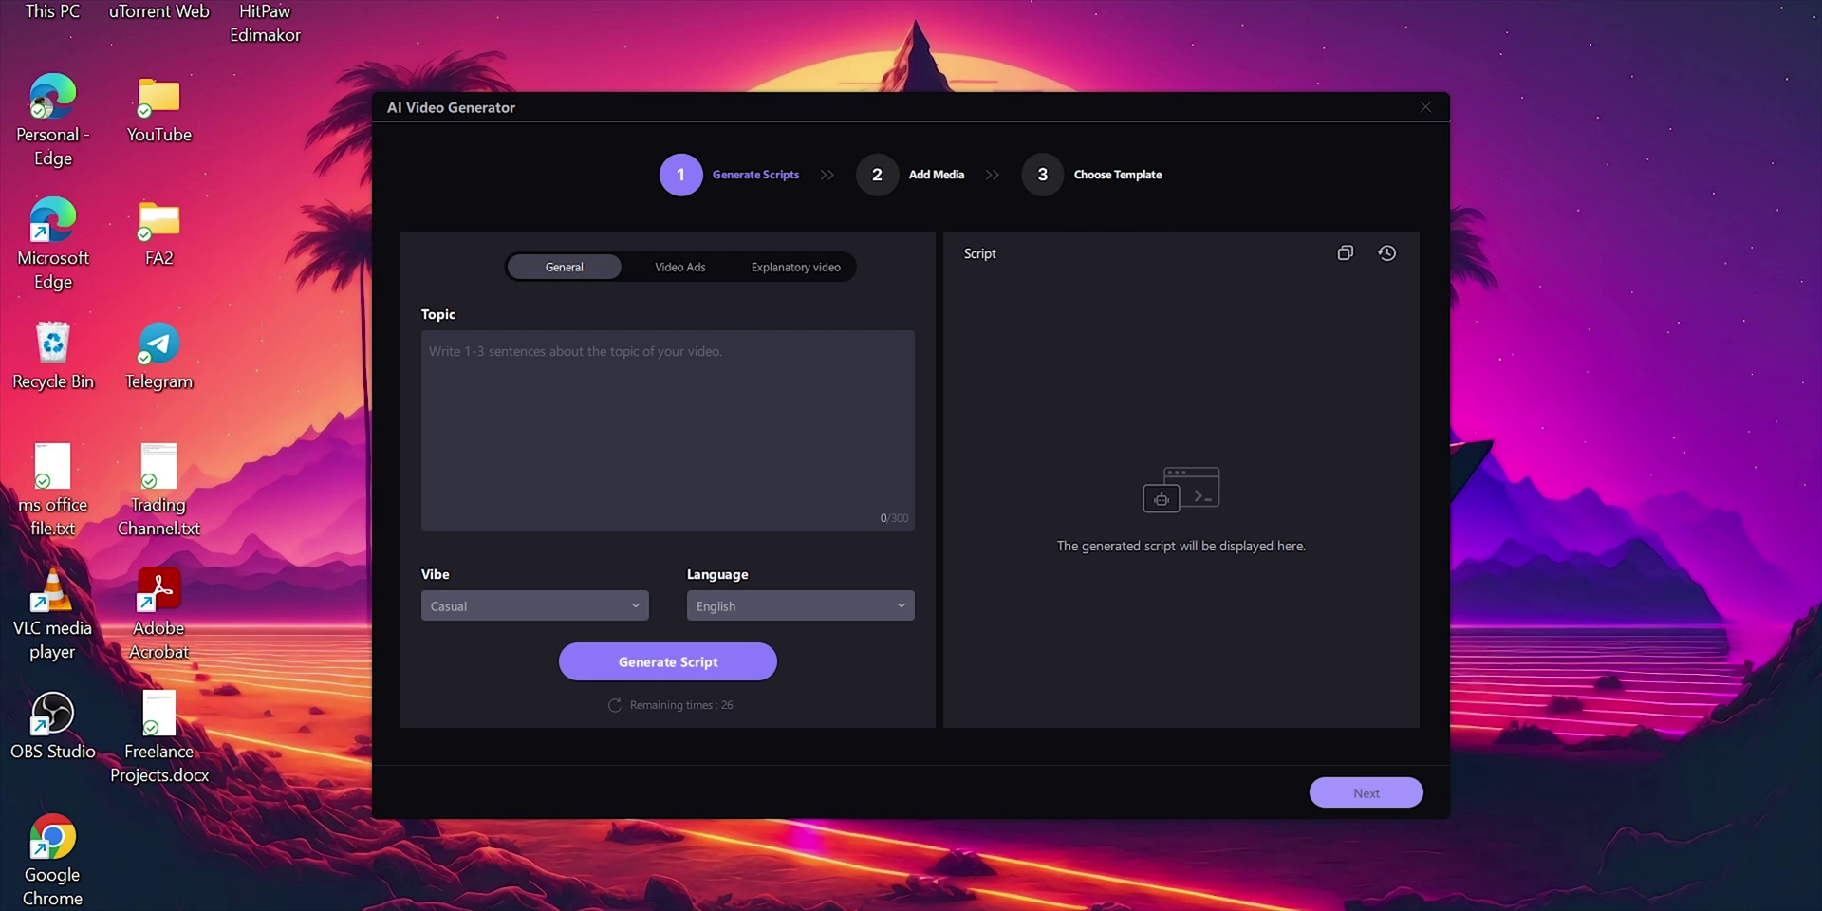
# Enter the topic 'importance of a workout in a daily life, under 100 words'
pyautogui.click(667, 430)
pyautogui.write('importance of a workout in a daily lifer')
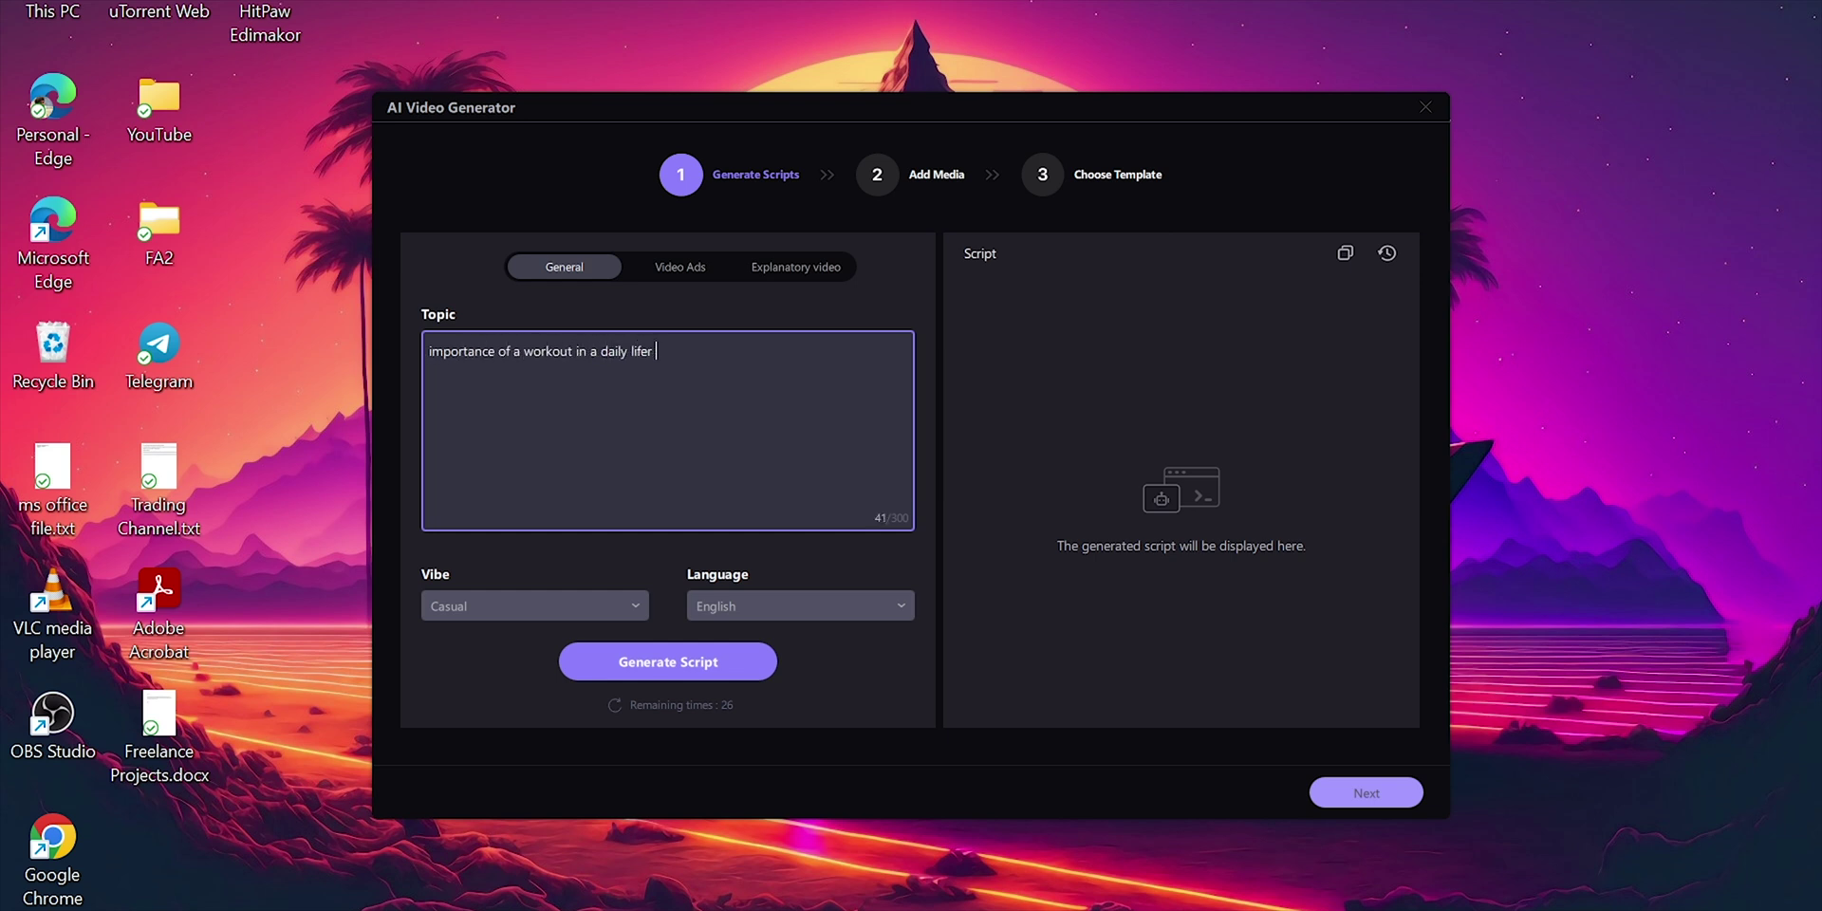
pyautogui.press('BackSpace')
pyautogui.press('BackSpace')
pyautogui.write('under 100 words')
# Generate a Professional-vibe English script and proceed to the Add Media step
pyautogui.click(577, 597)
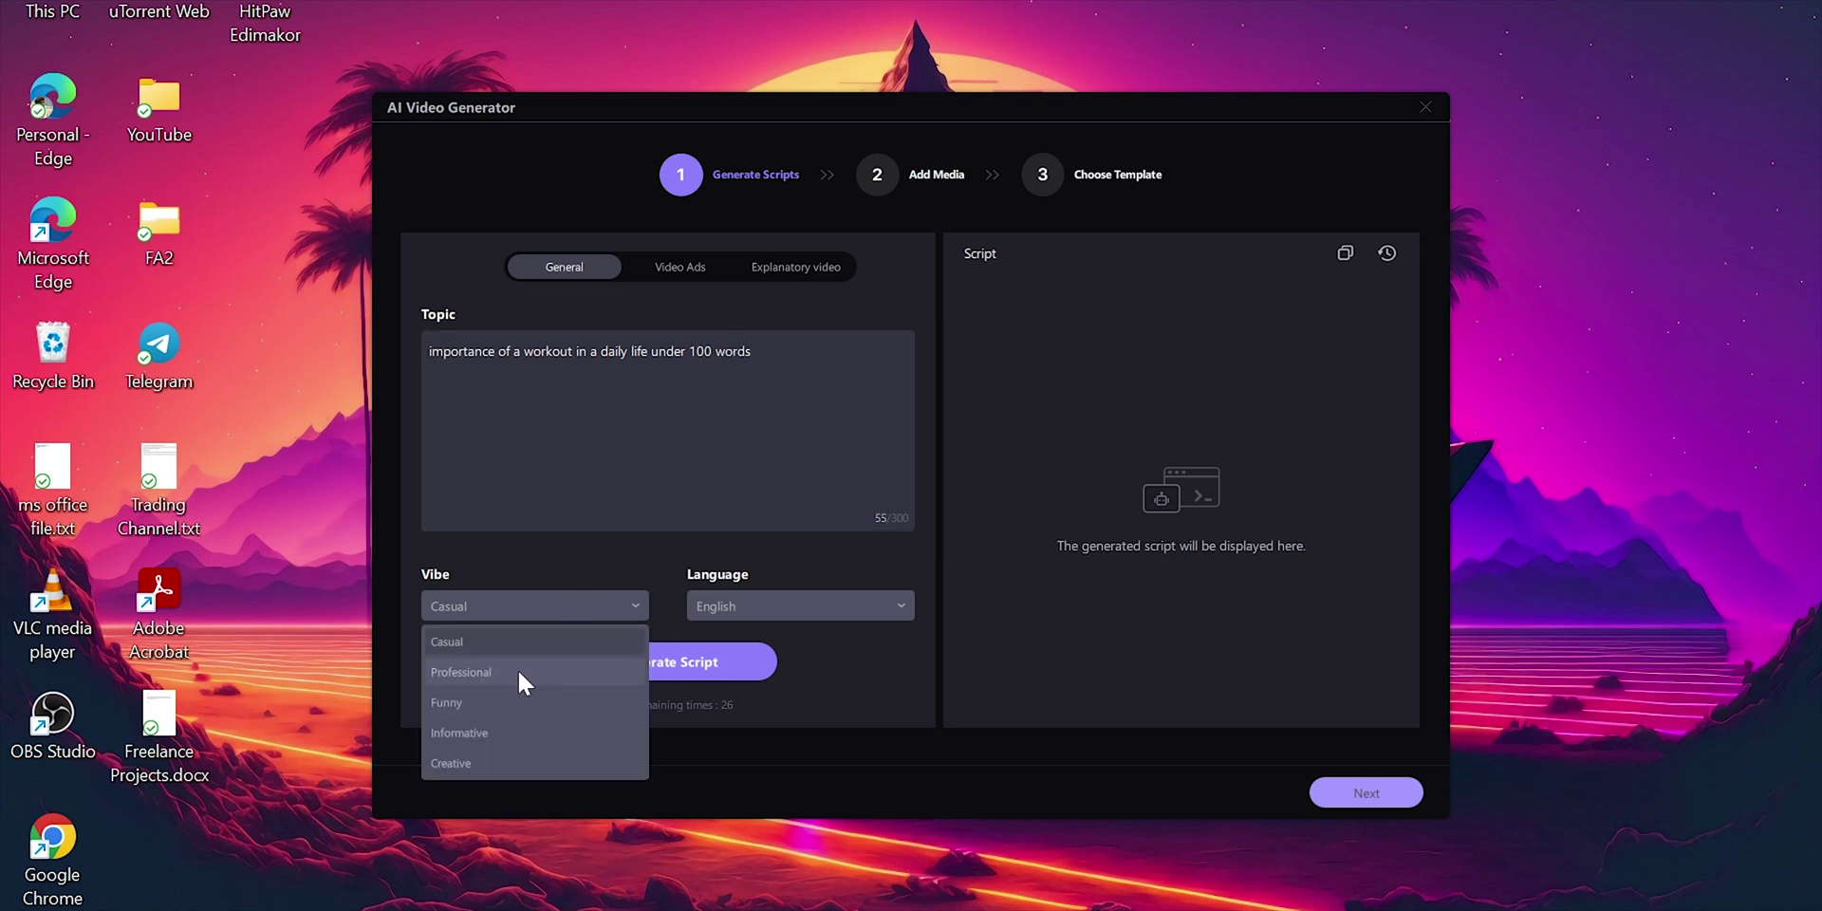
pyautogui.click(521, 676)
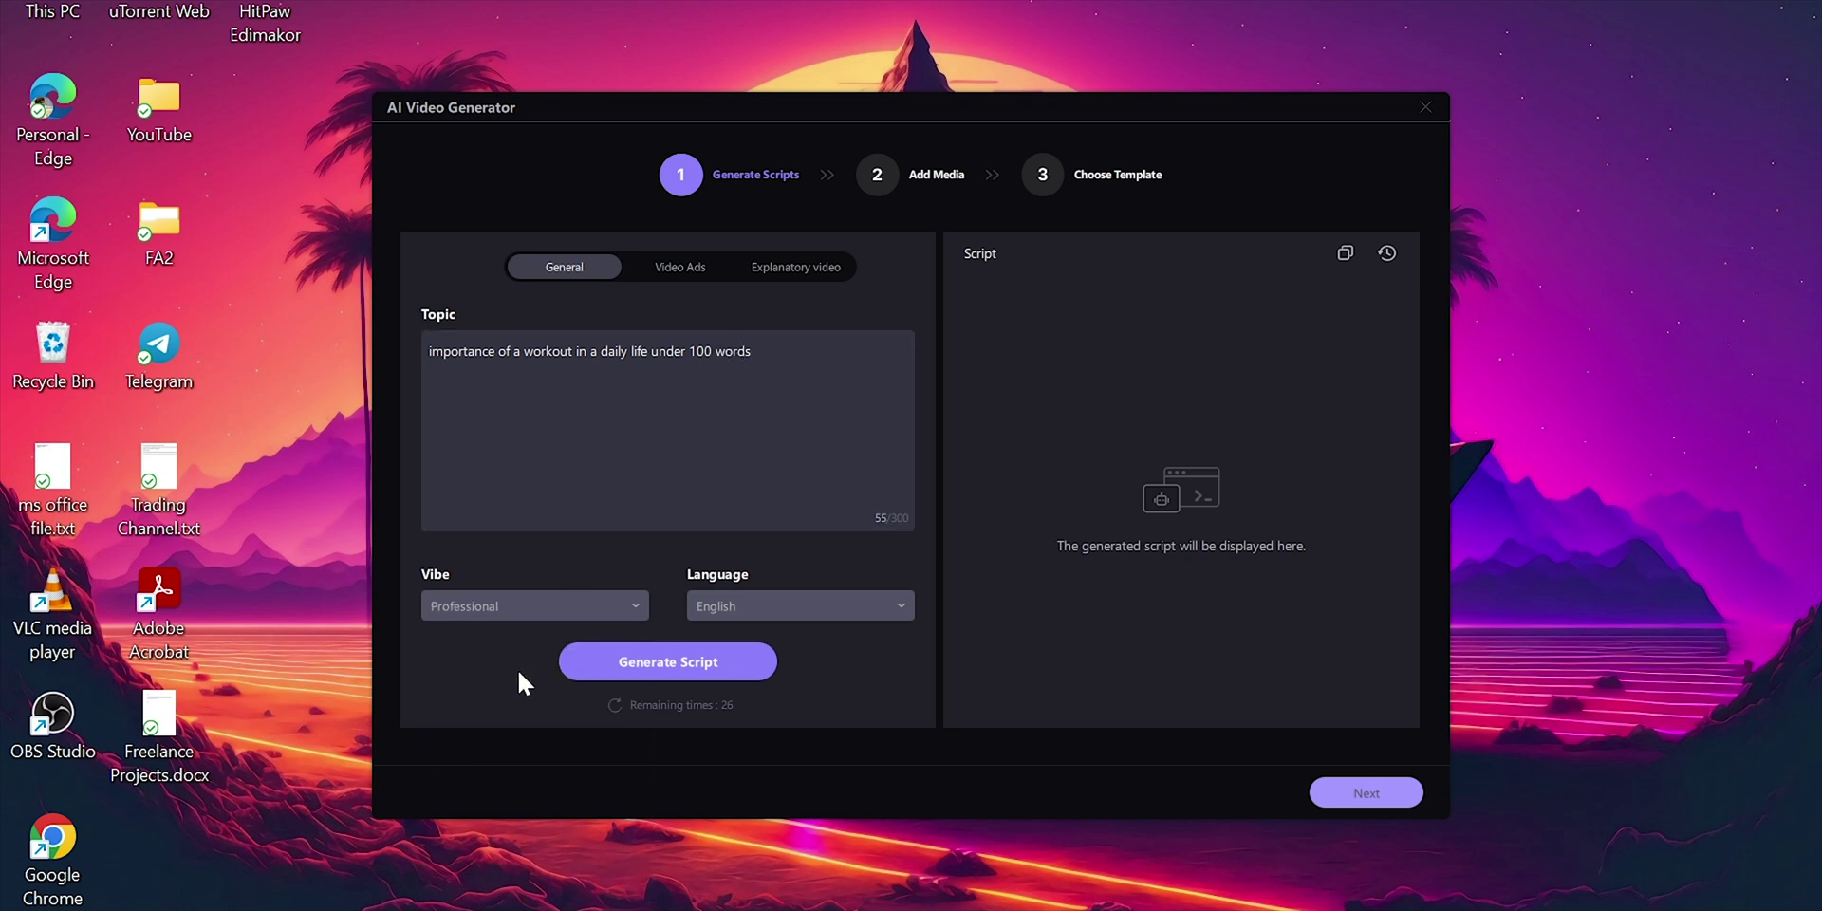
pyautogui.click(749, 610)
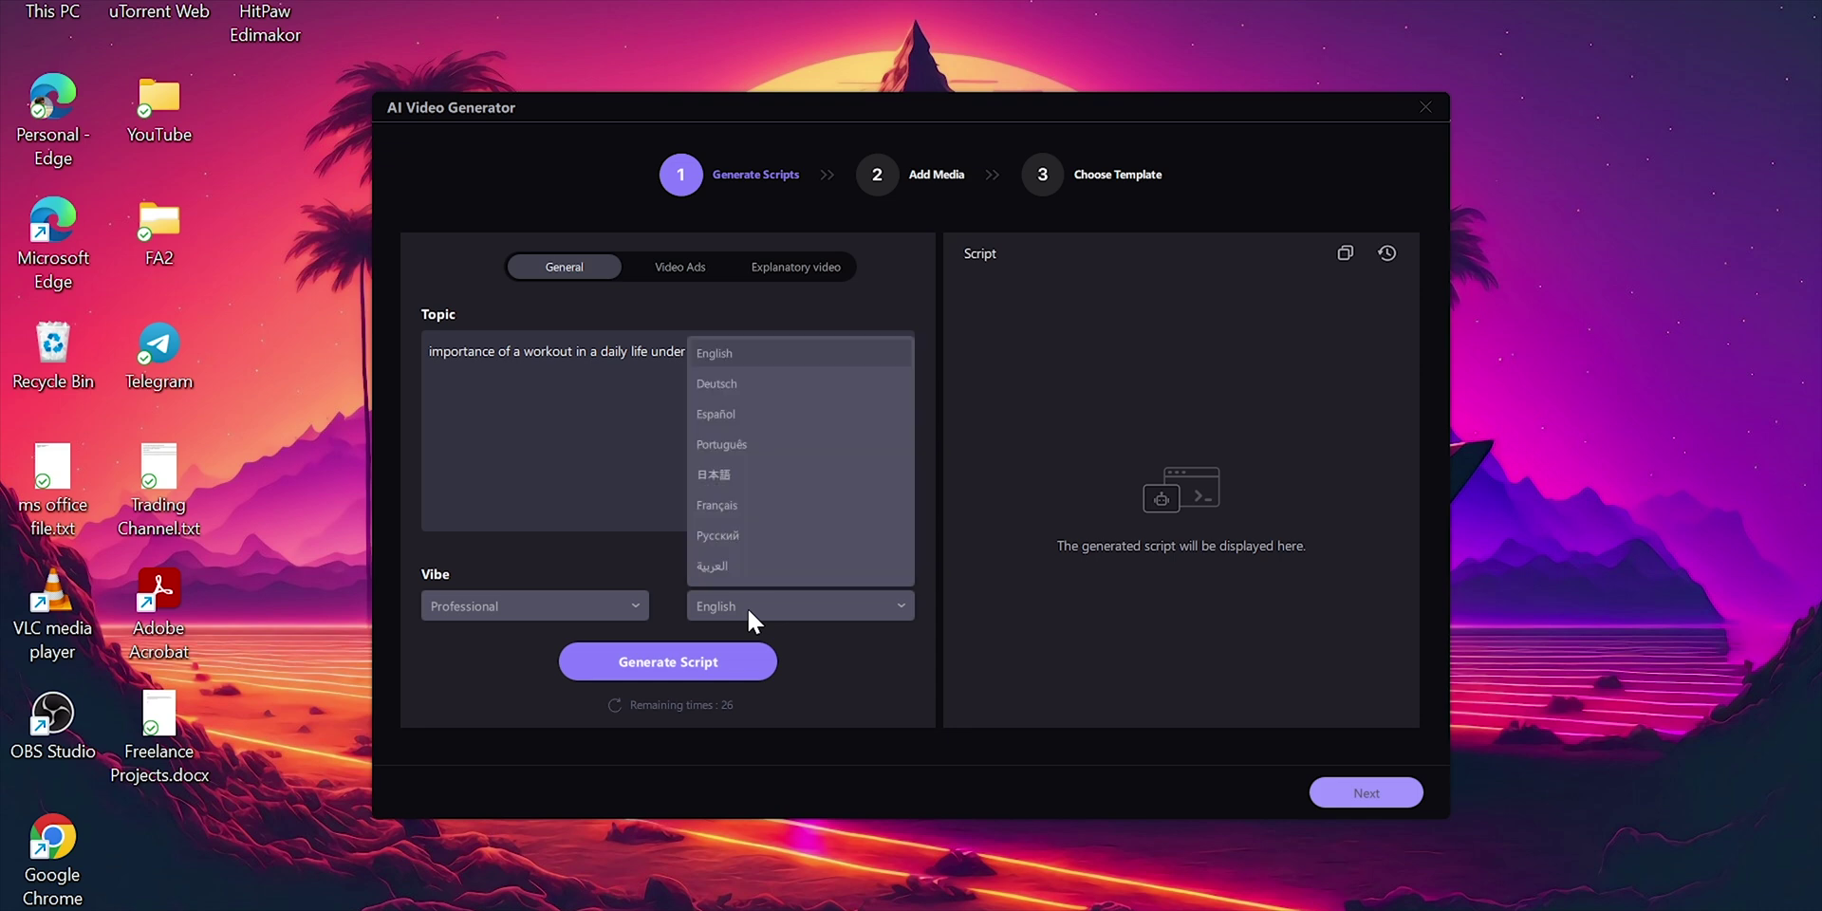
pyautogui.click(683, 663)
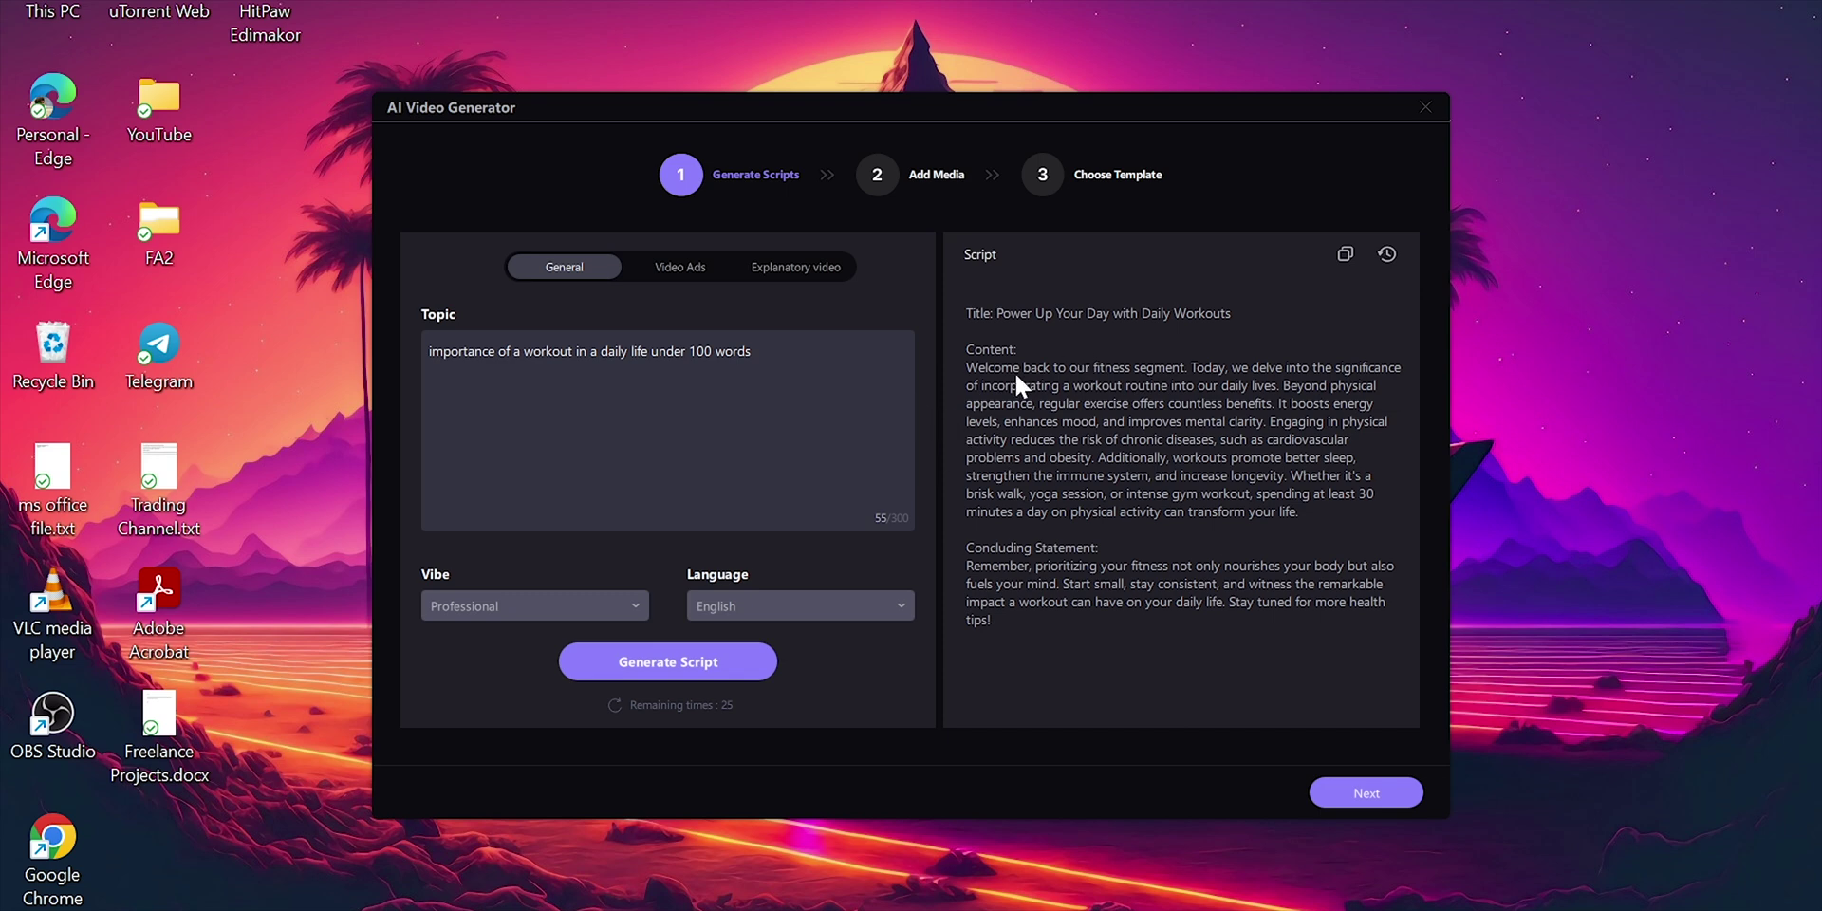
pyautogui.click(1367, 792)
# Delete the Title and Content: heading paragraphs from the script
pyautogui.click(710, 239)
pyautogui.click(918, 522)
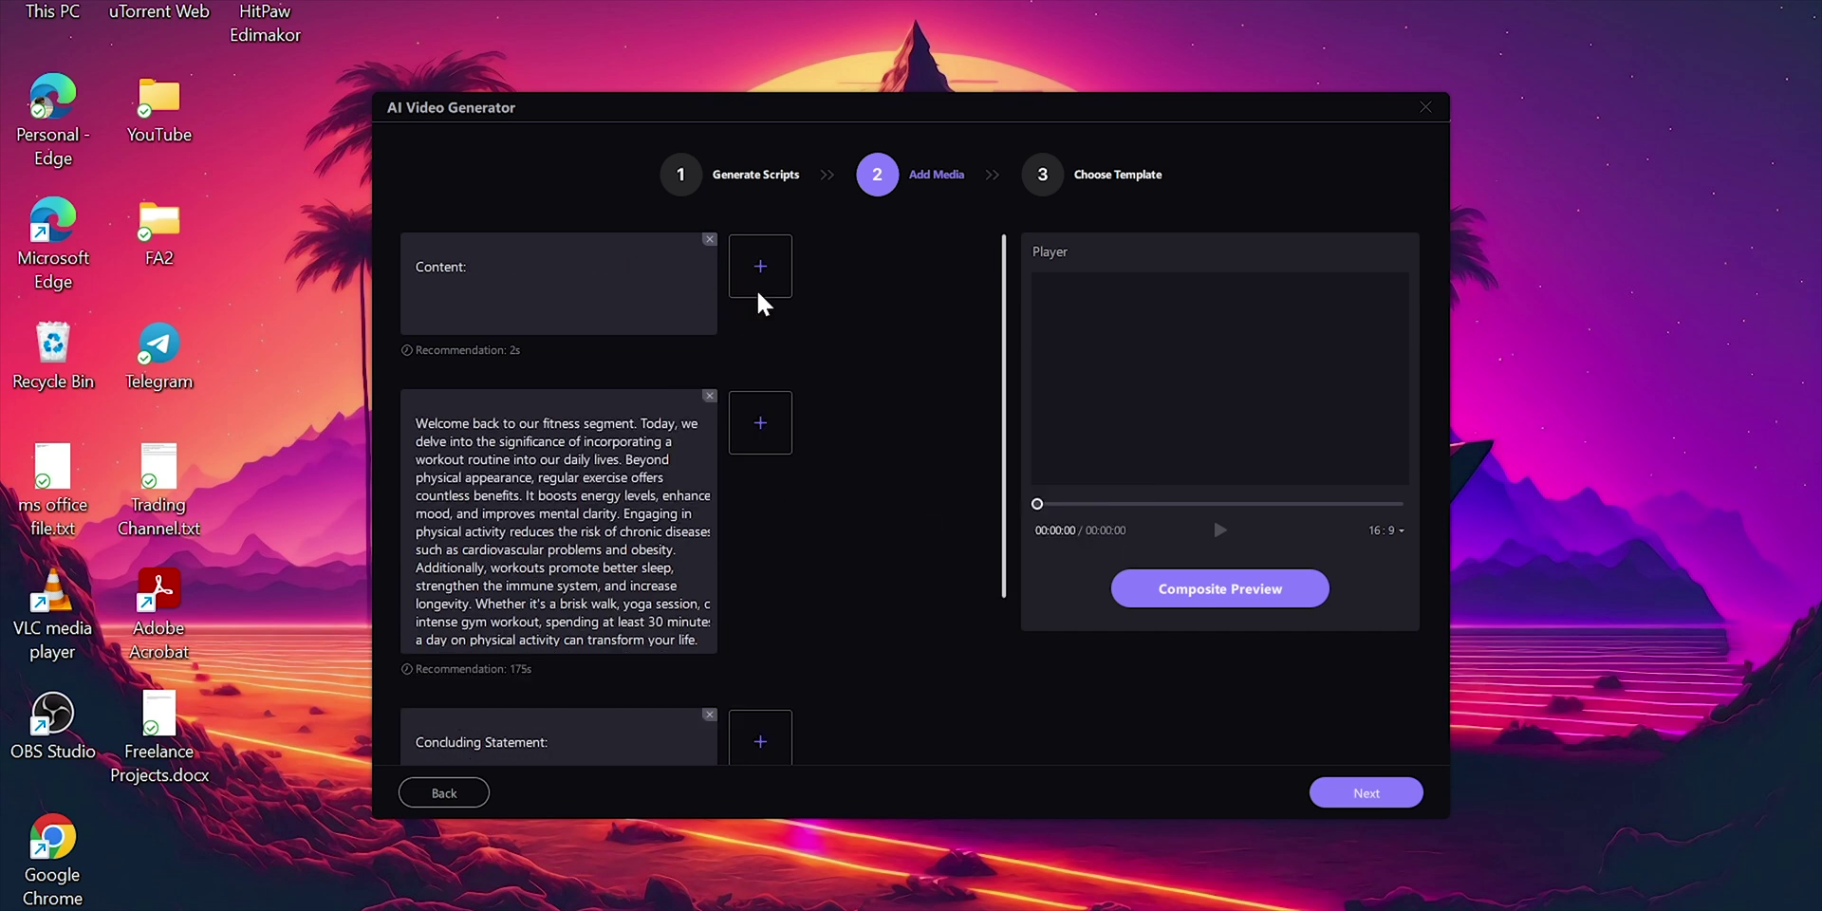
pyautogui.click(710, 237)
pyautogui.click(942, 520)
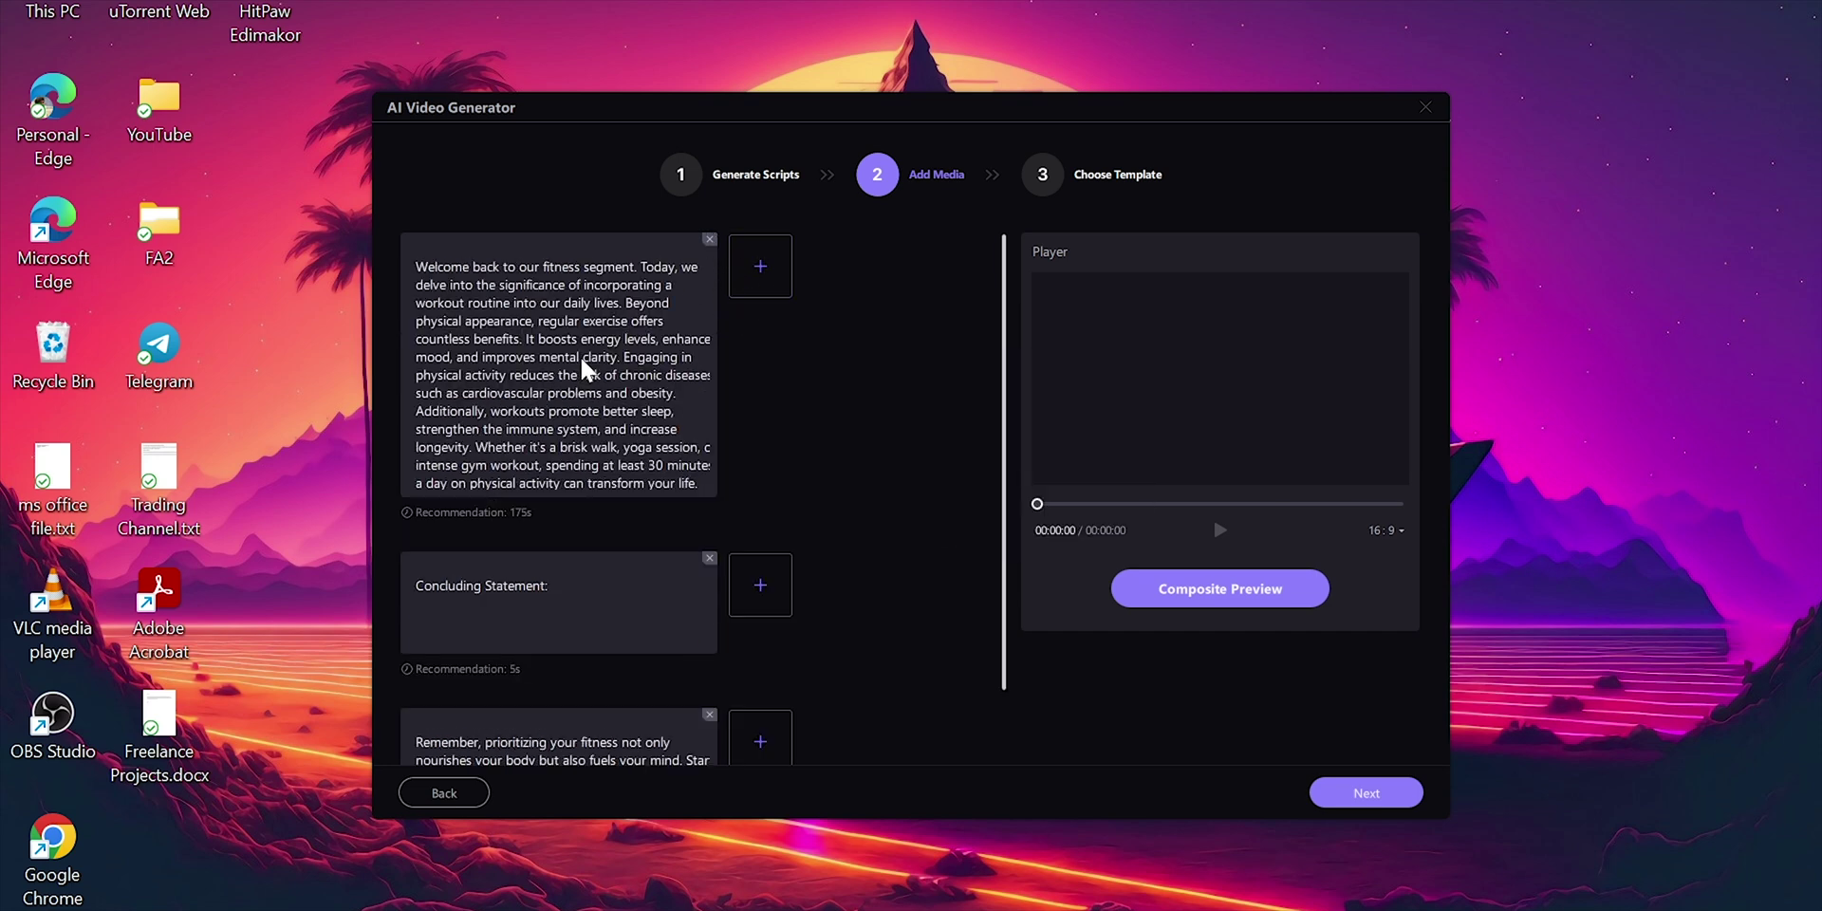
# Tweak the narration wording, remove the Concluding Statement heading, and attach workout clips to the narration
pyautogui.click(575, 355)
pyautogui.press('BackSpace')
pyautogui.press('BackSpace')
pyautogui.press('BackSpace')
pyautogui.press('BackSpace')
pyautogui.press('BackSpace')
pyautogui.press('BackSpace')
pyautogui.press('BackSpace')
pyautogui.press('BackSpace')
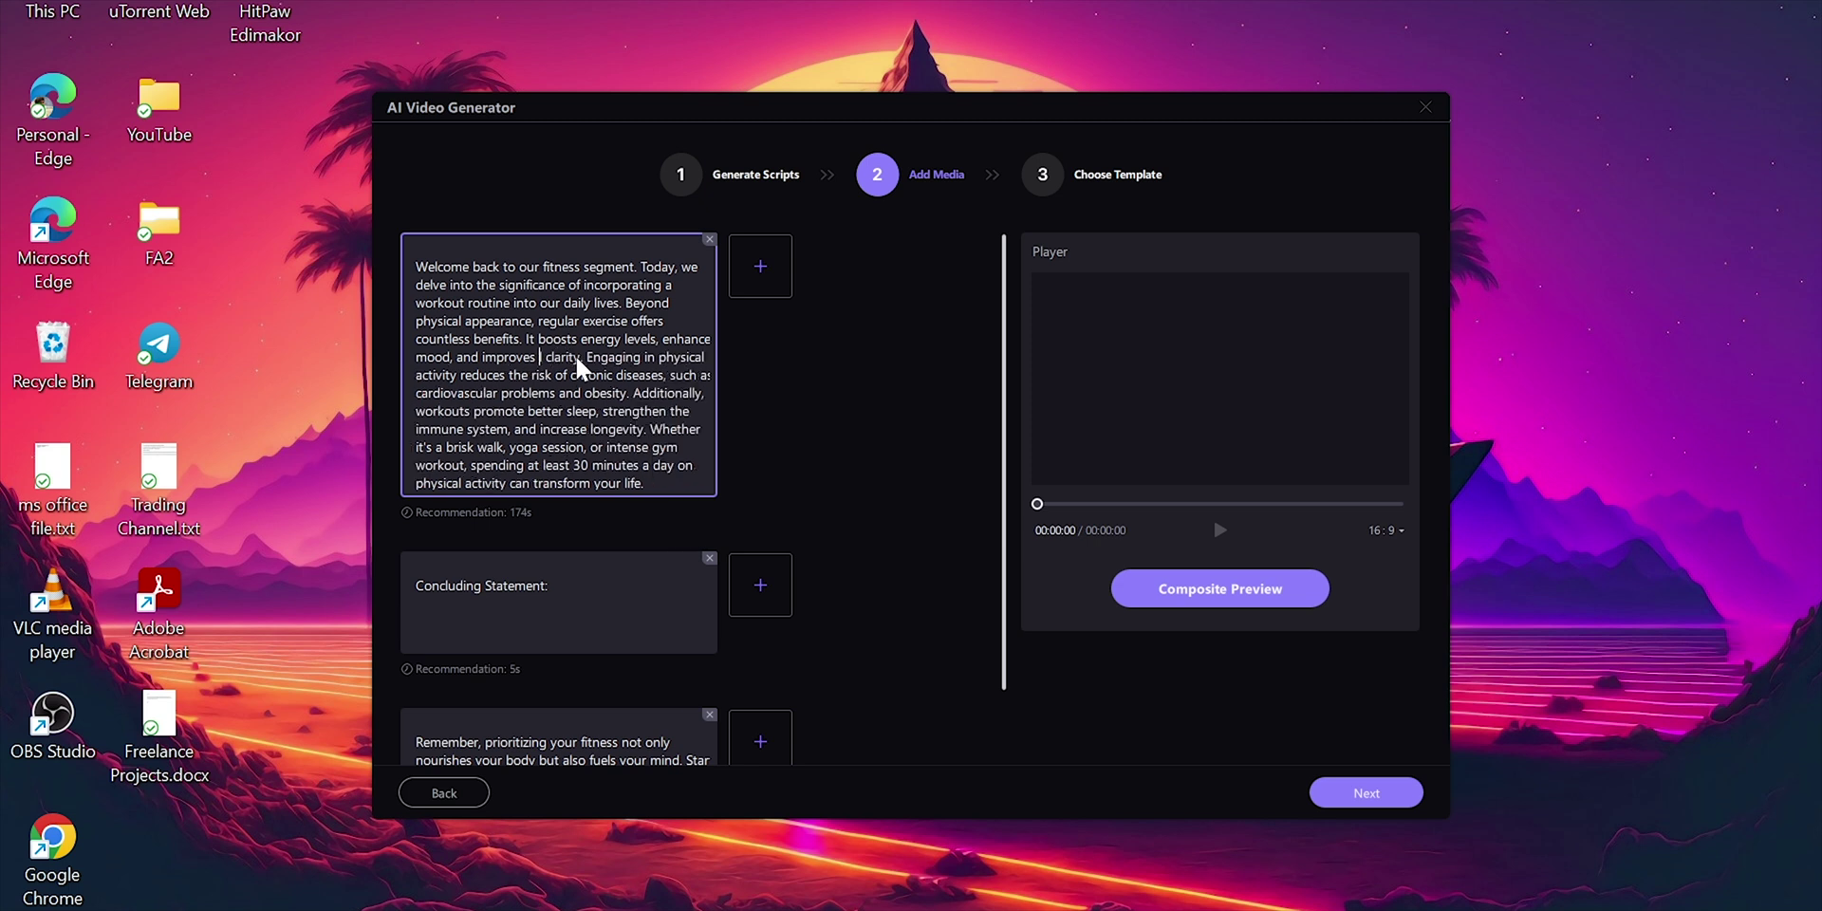
pyautogui.write('s mental')
pyautogui.click(1182, 302)
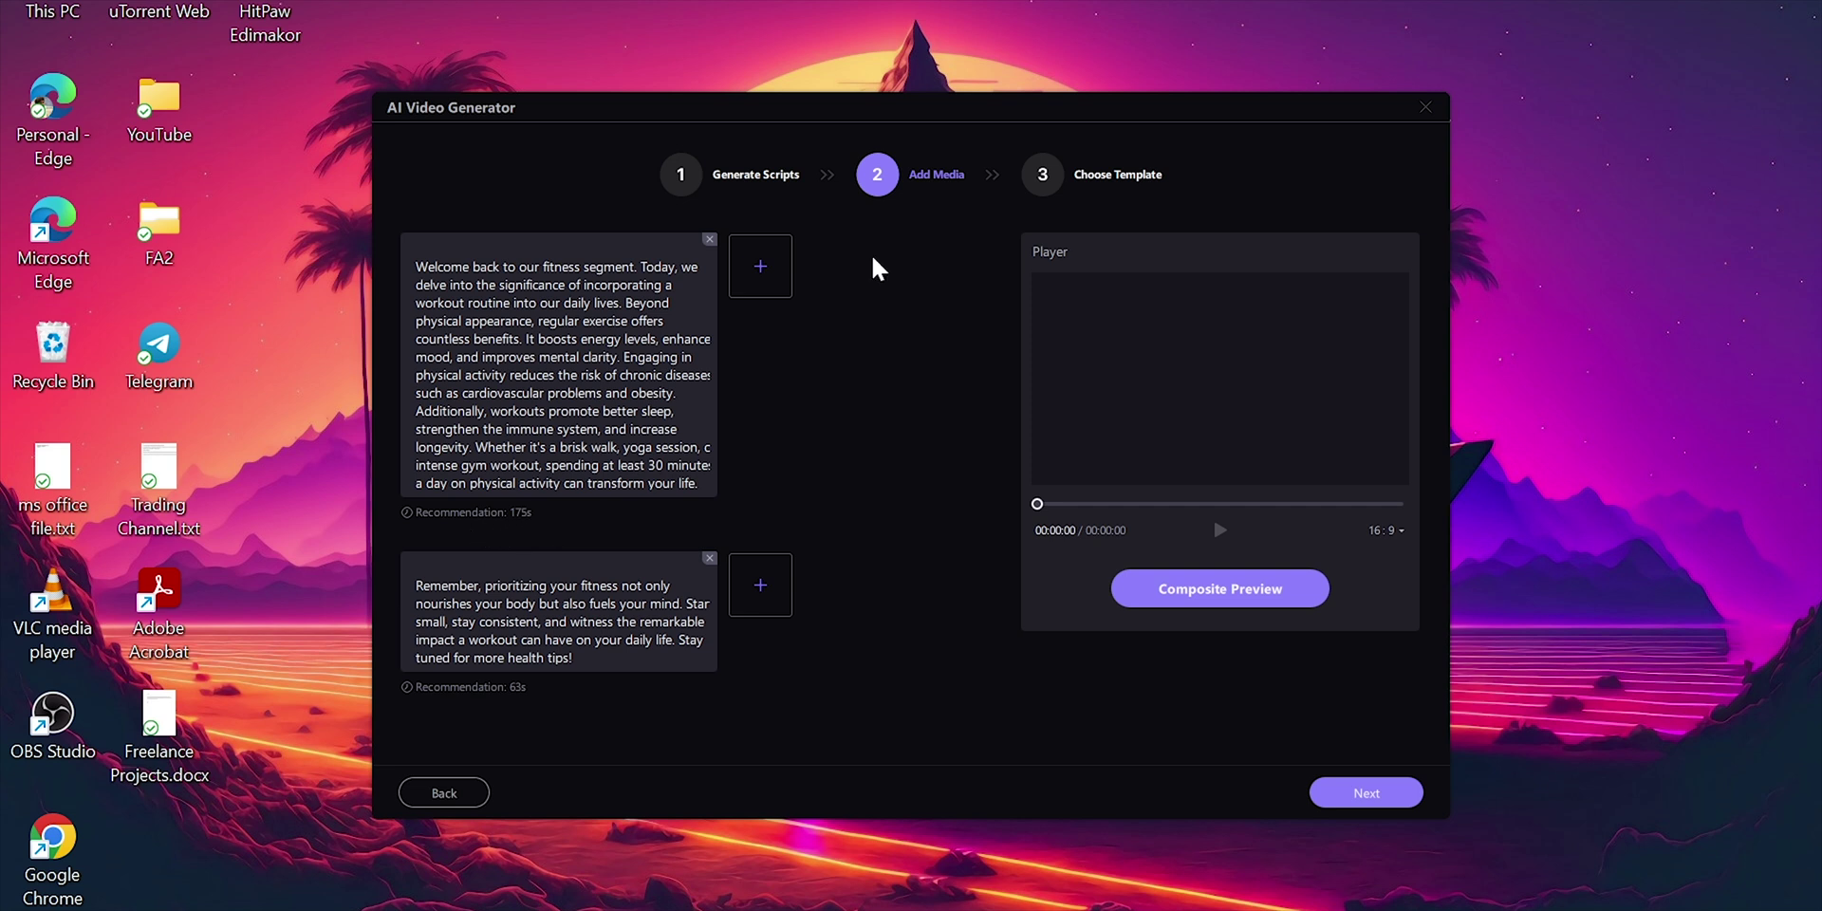
pyautogui.click(760, 267)
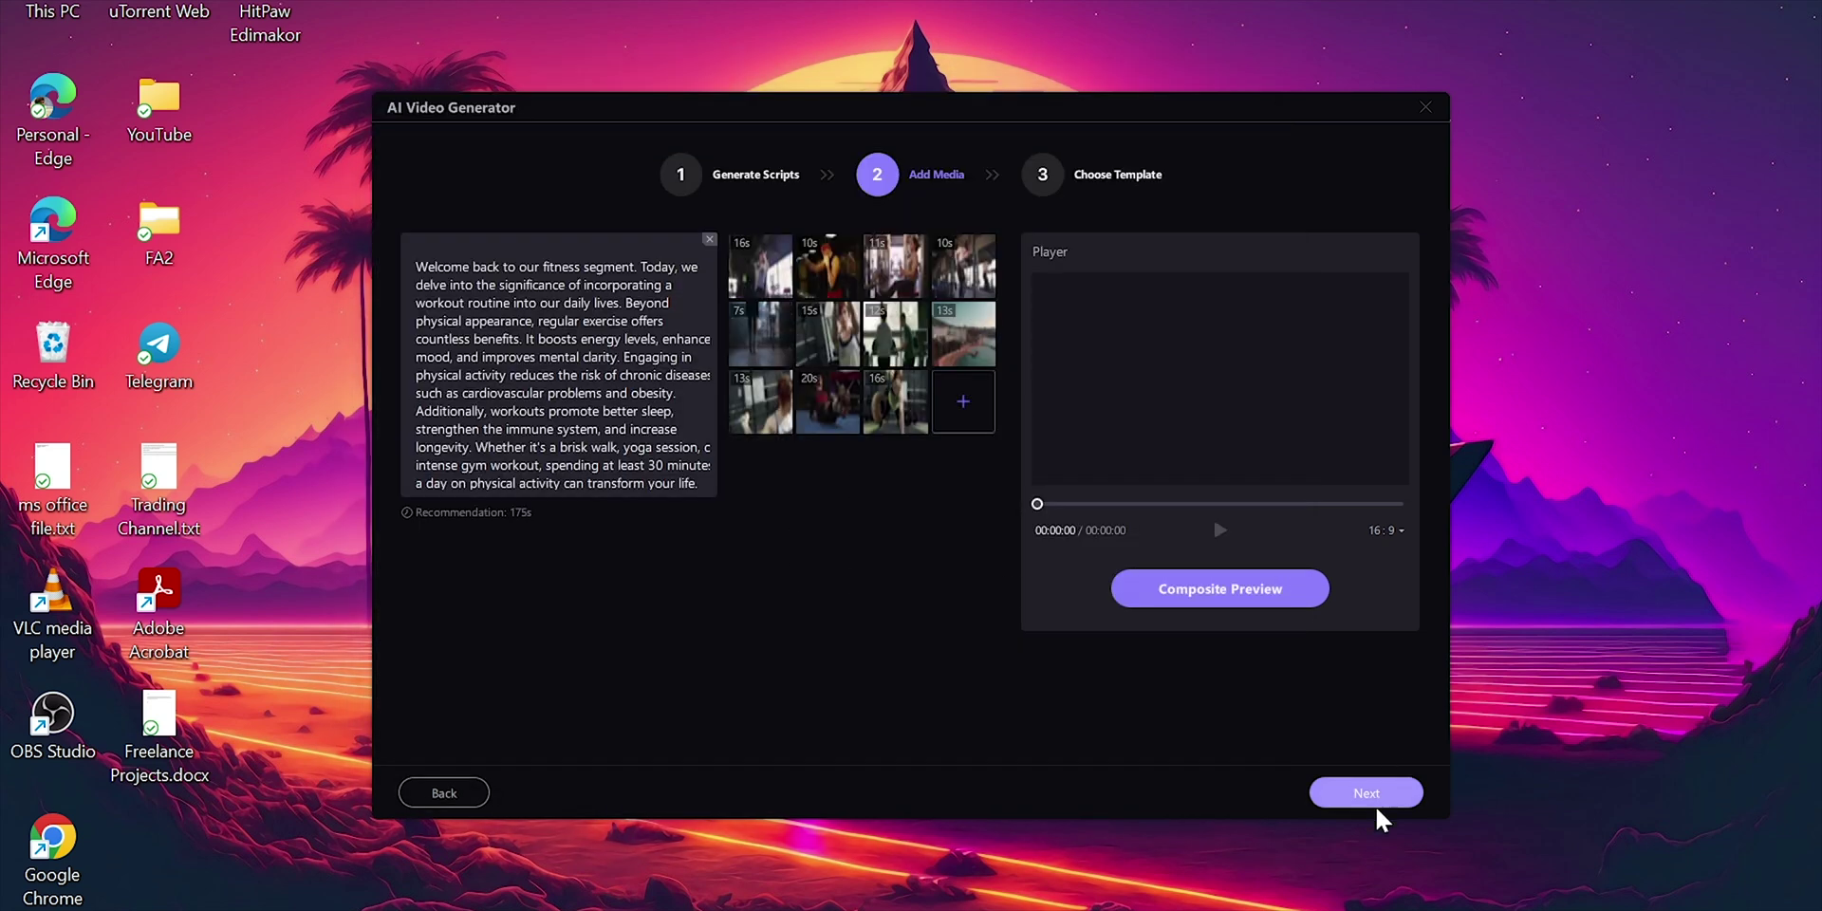
pyautogui.click(1358, 796)
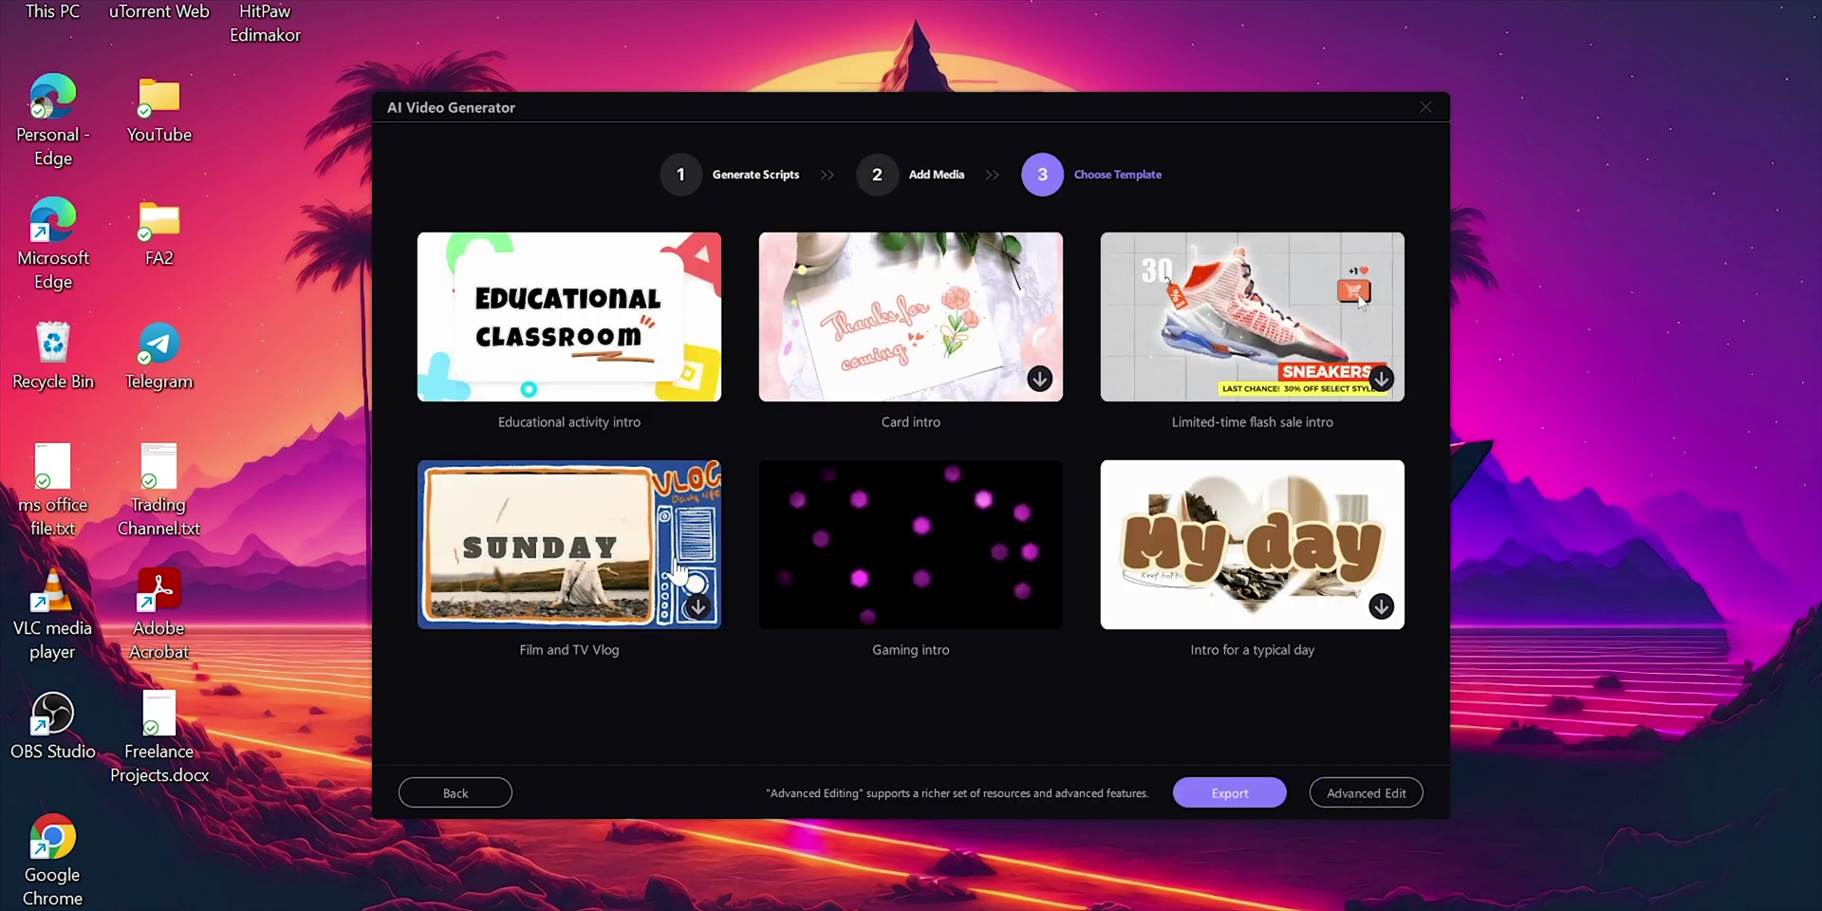
# Use the Educational activity intro template and save MP4 export with original sound and English text-to-speech
pyautogui.click(616, 340)
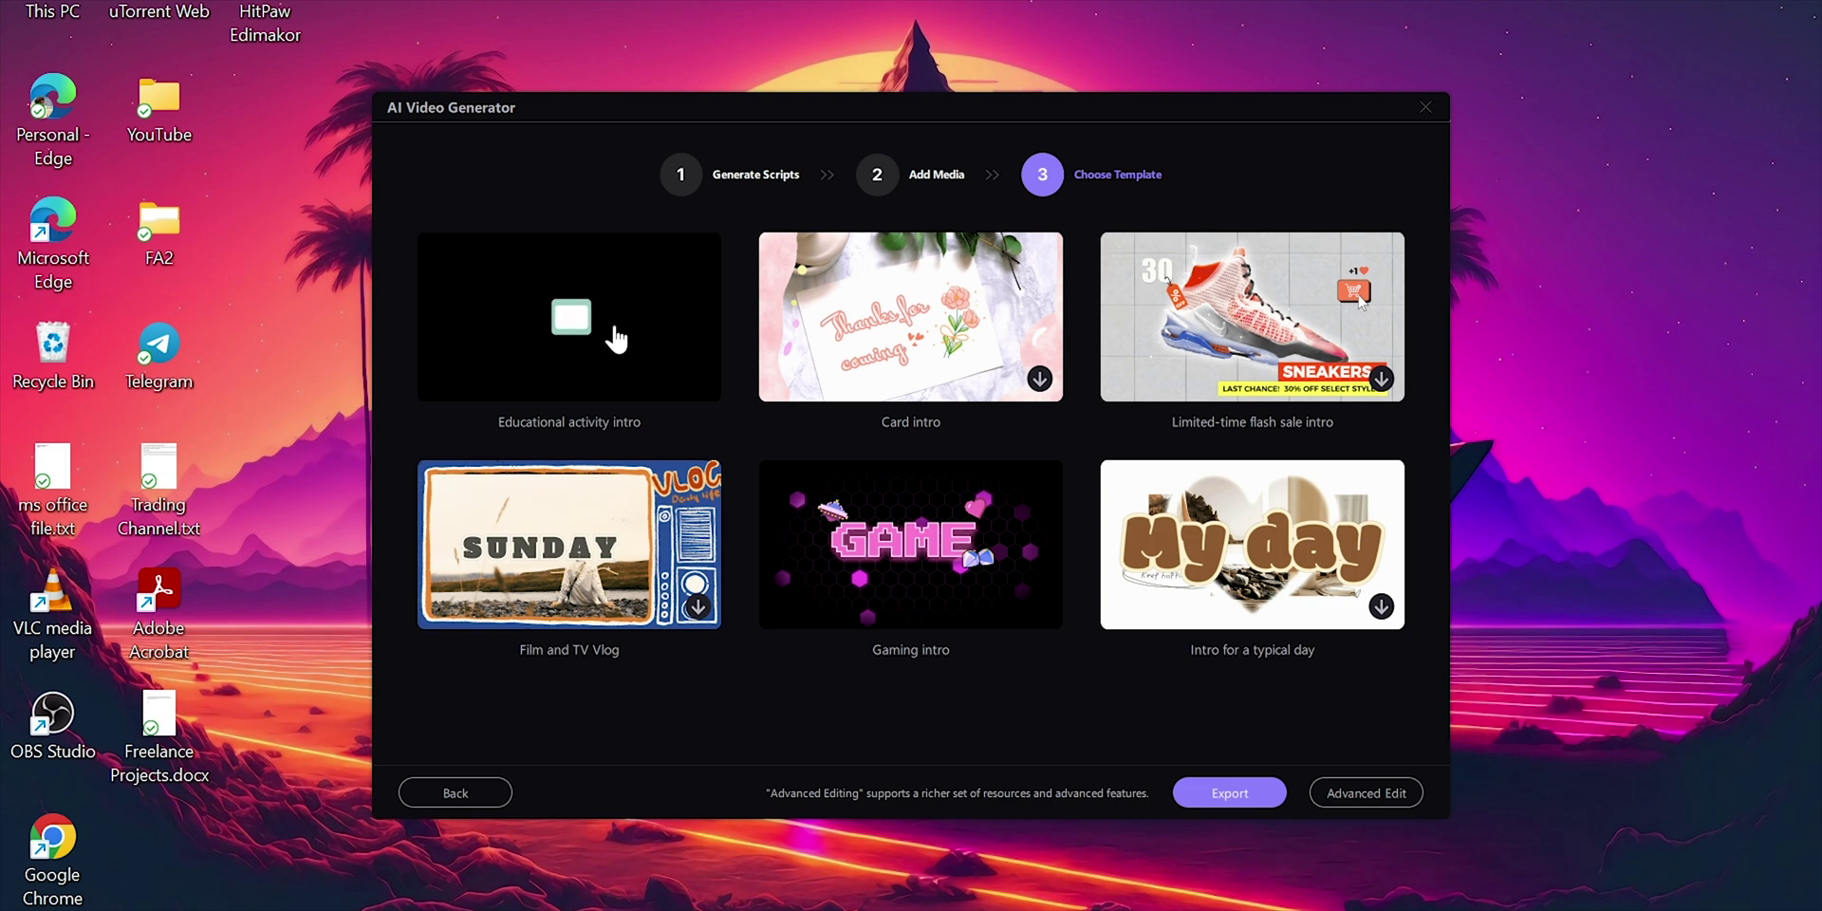
pyautogui.click(1264, 791)
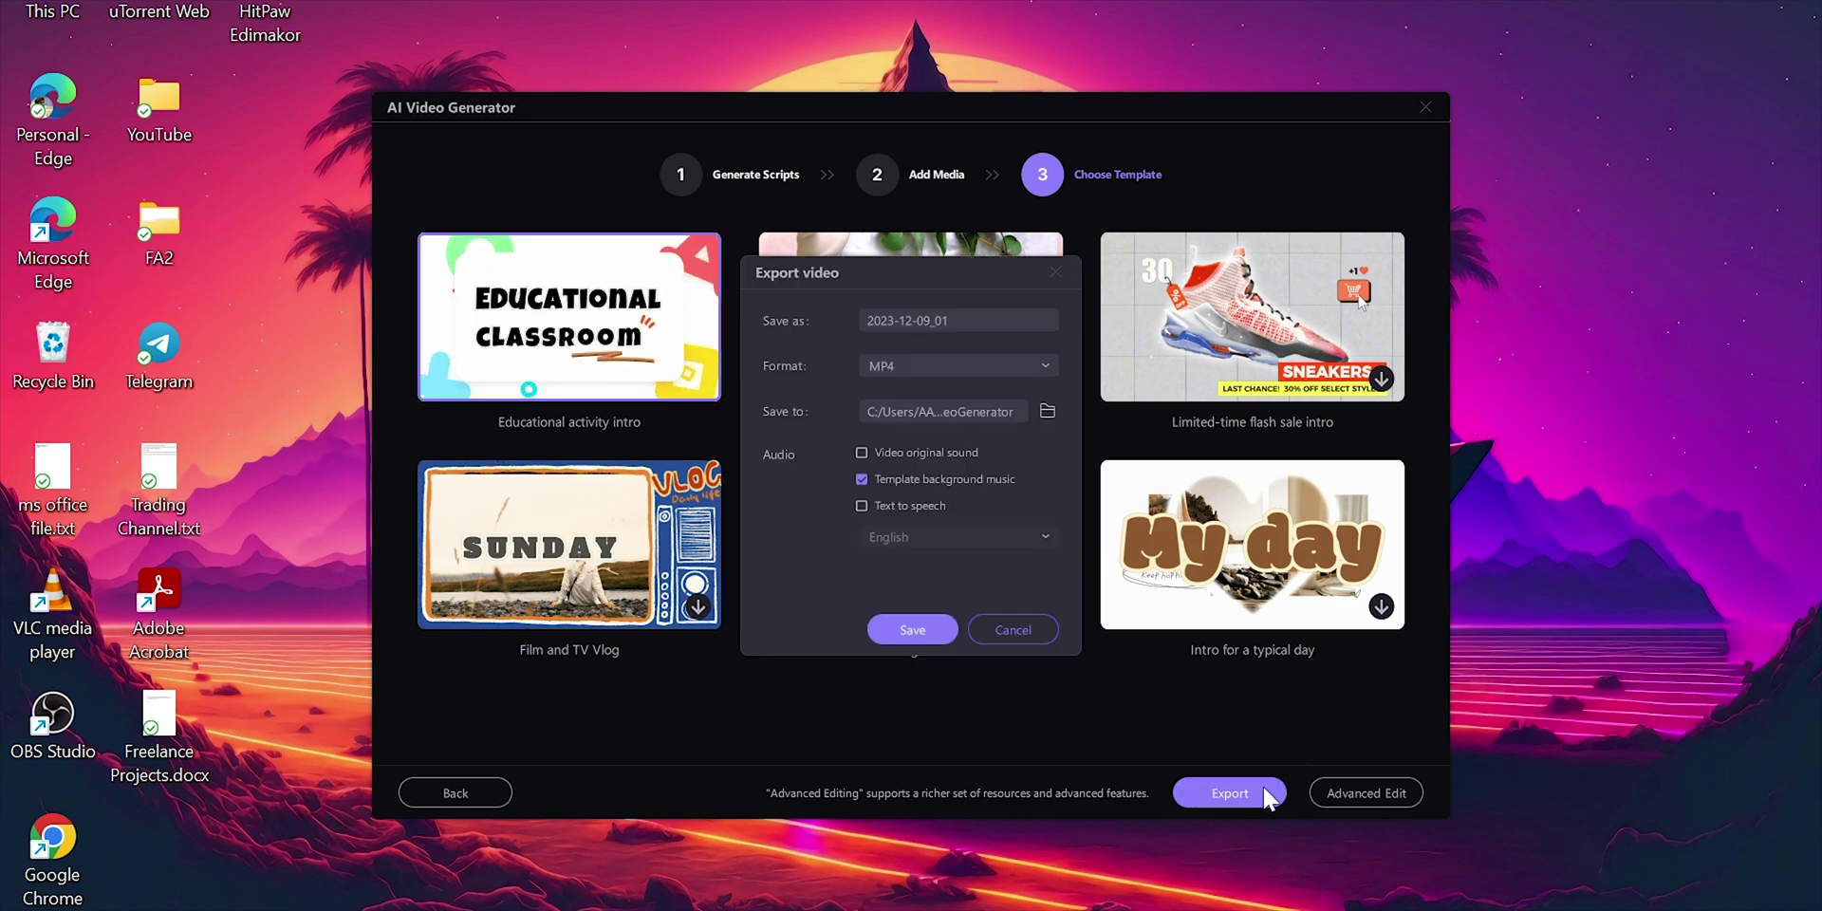
pyautogui.click(953, 361)
pyautogui.click(953, 361)
pyautogui.click(862, 507)
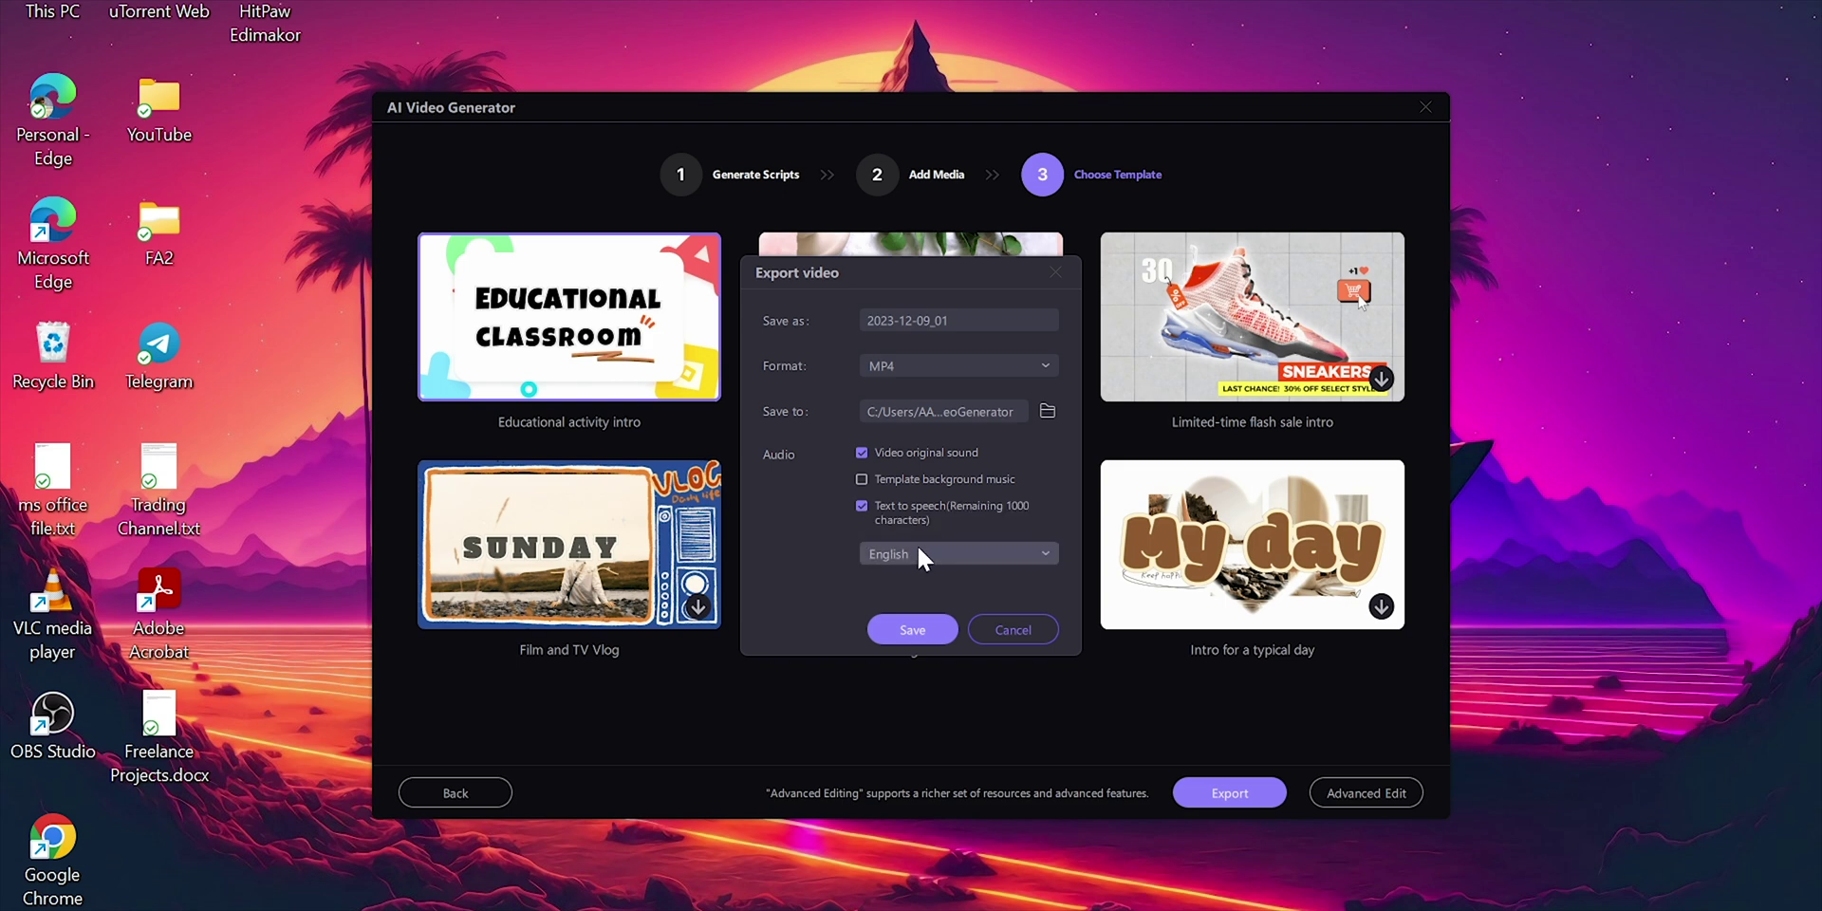
pyautogui.click(924, 628)
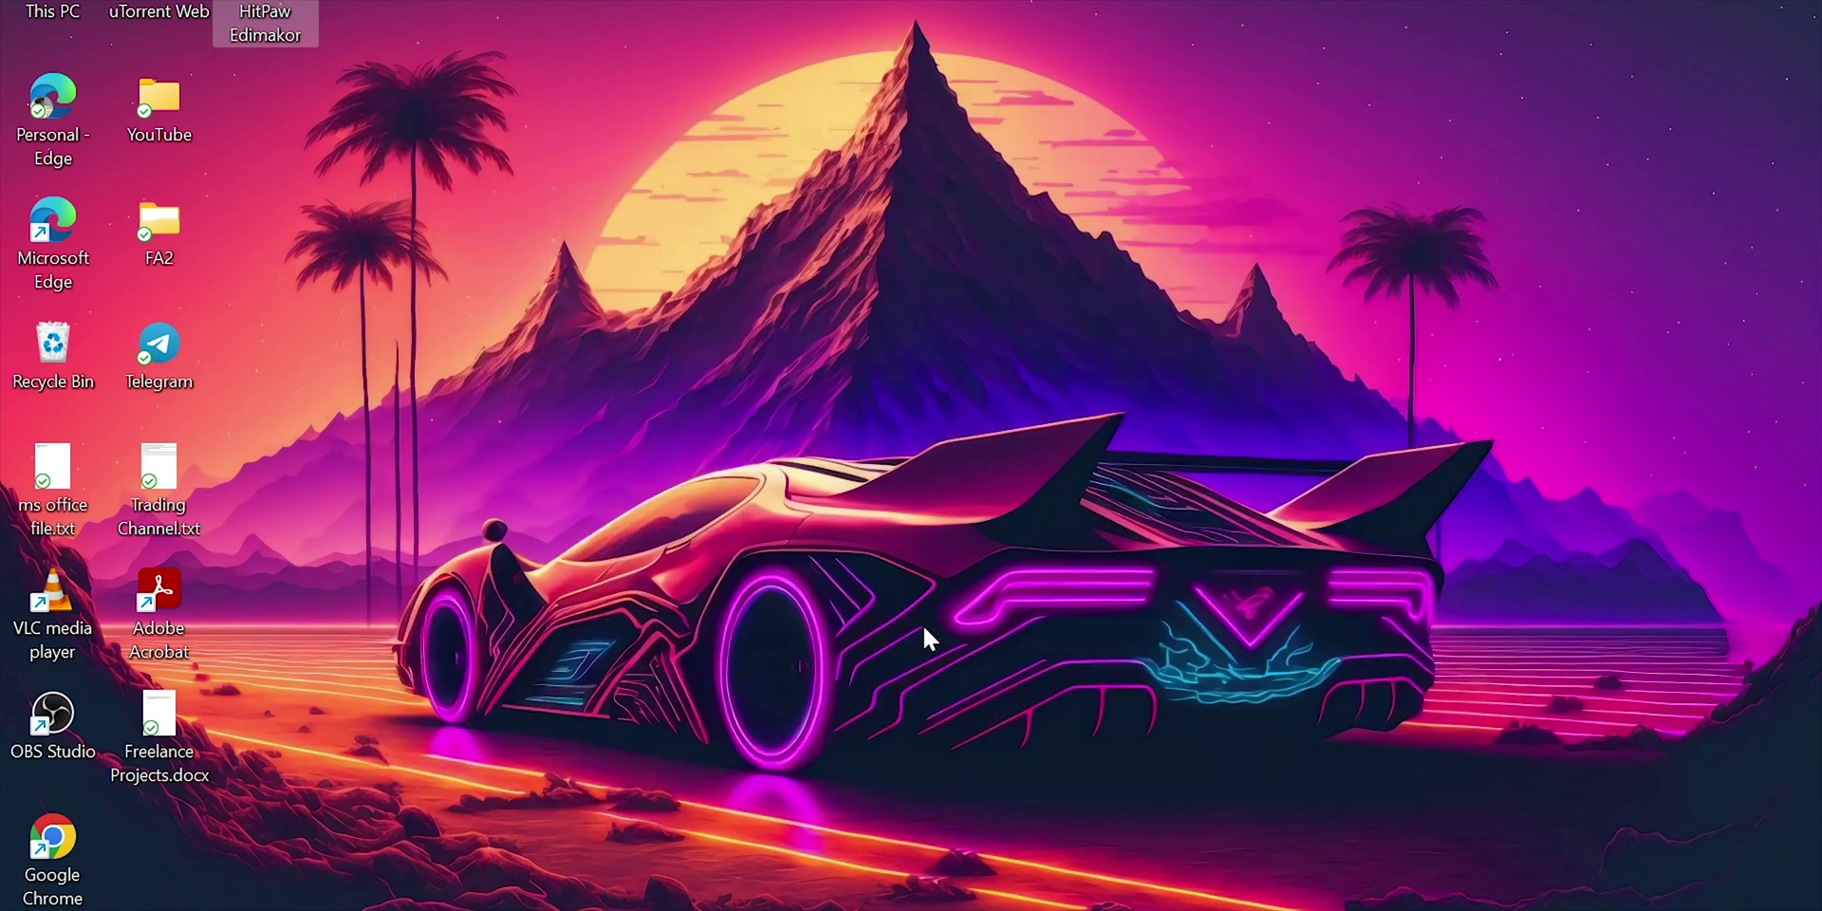